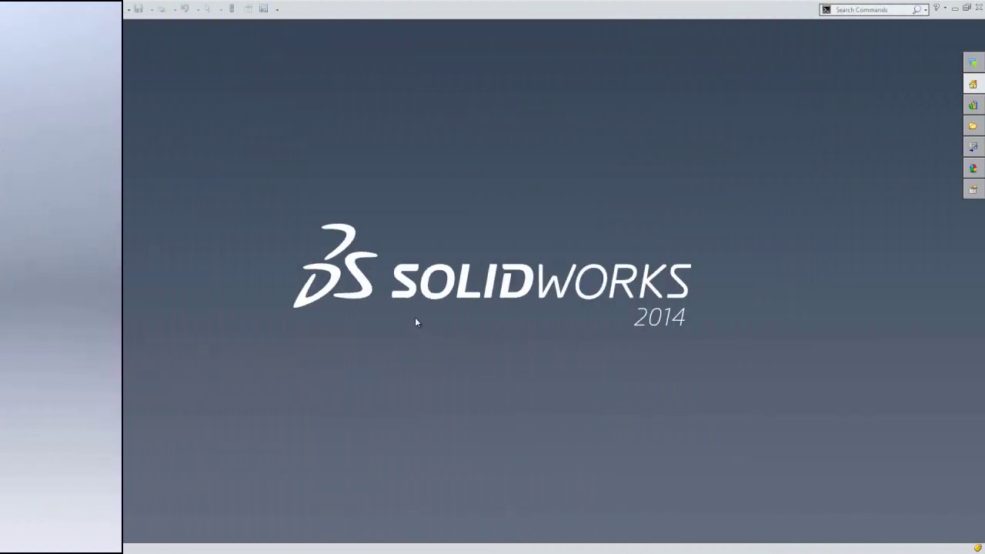
- Create a new part document from the 'part' template on the Tutorial tab
click(415, 320)
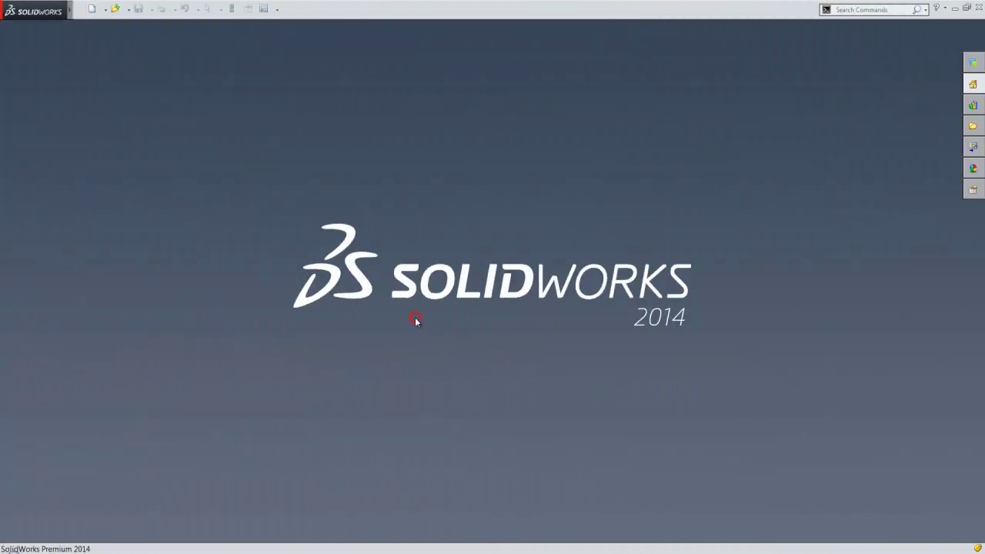
click(92, 9)
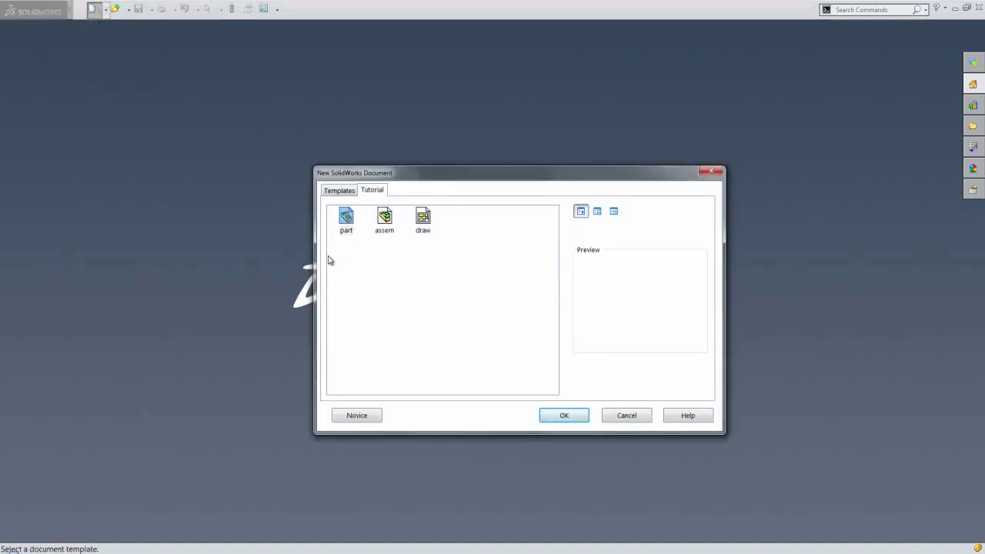
click(347, 220)
click(566, 414)
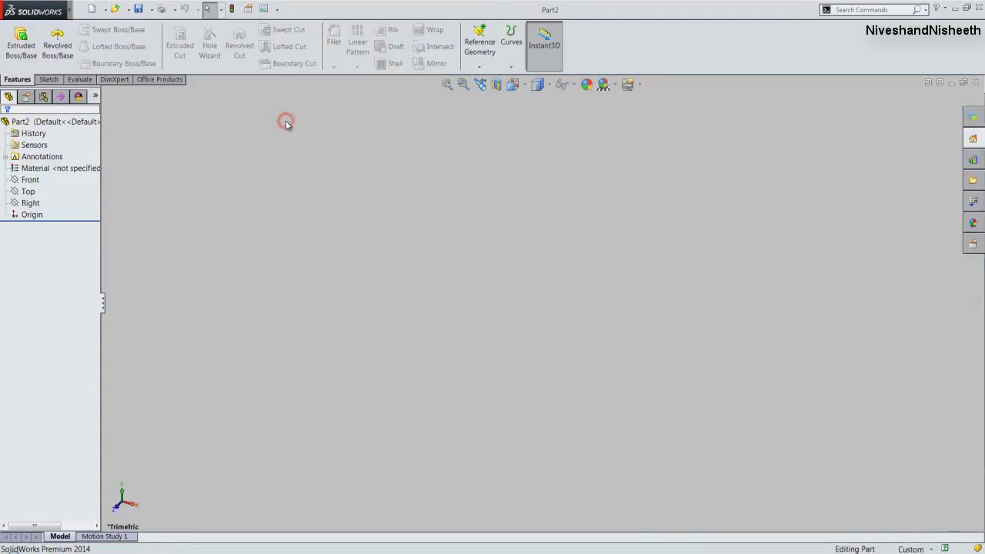
- Show the Front plane and add Plane1, offset 25 mm from it
click(32, 183)
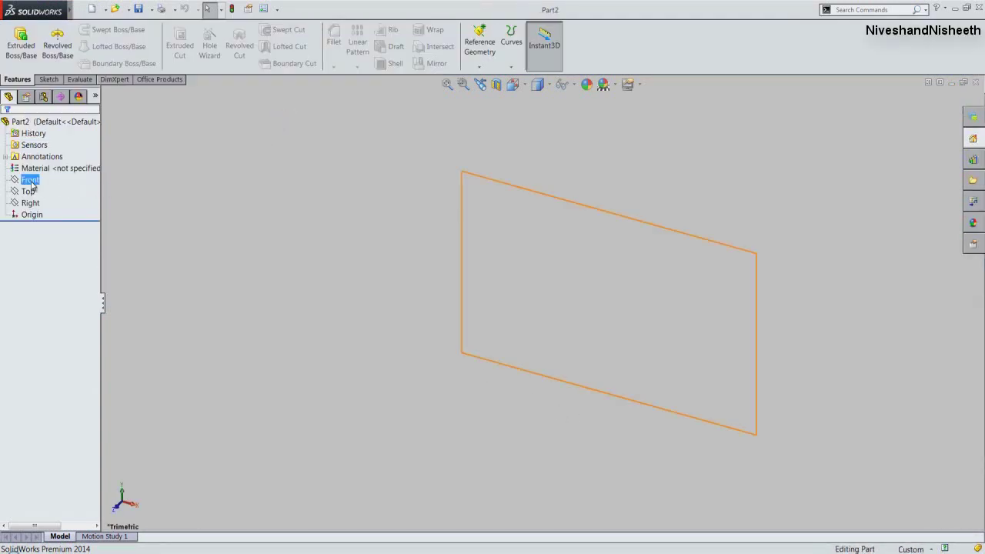
right_click(32, 184)
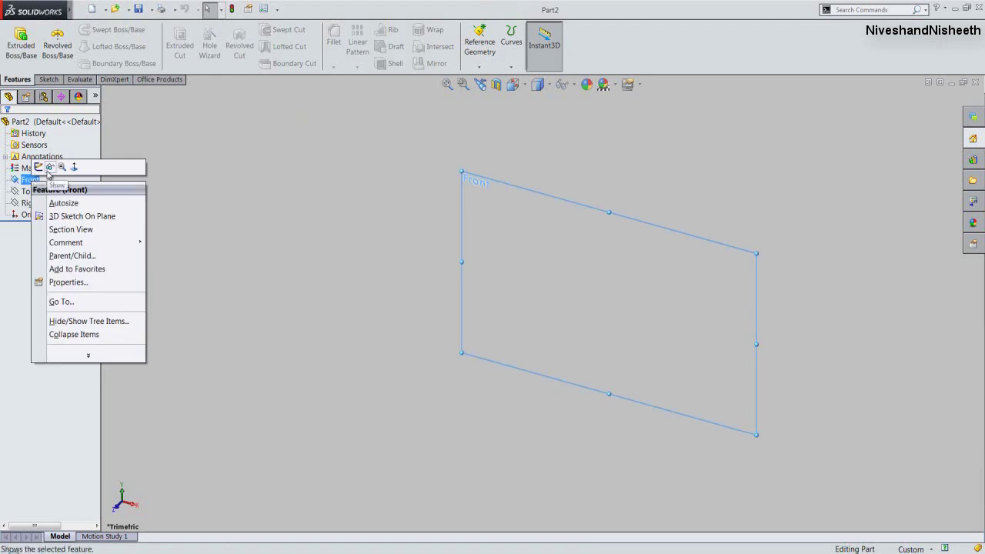
click(48, 170)
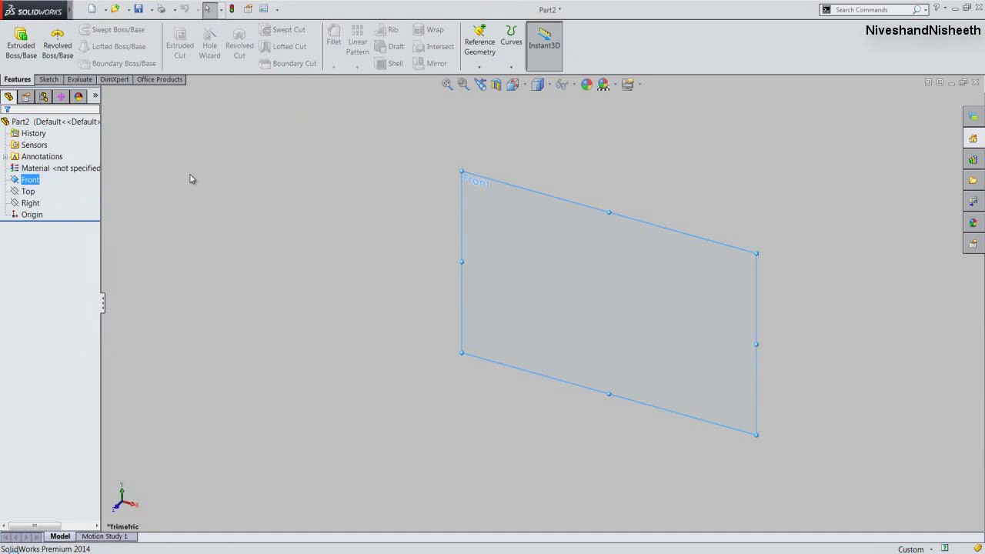
click(483, 69)
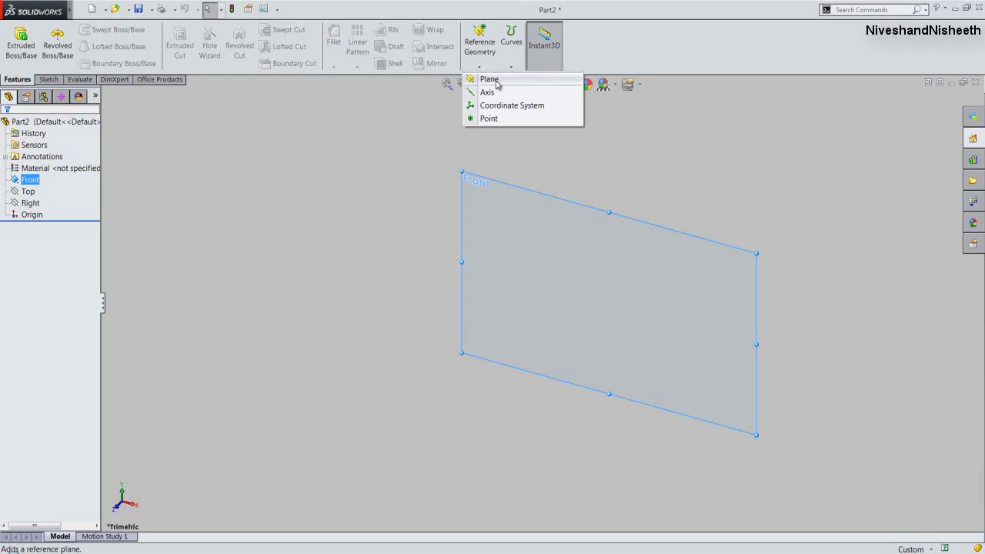
click(497, 81)
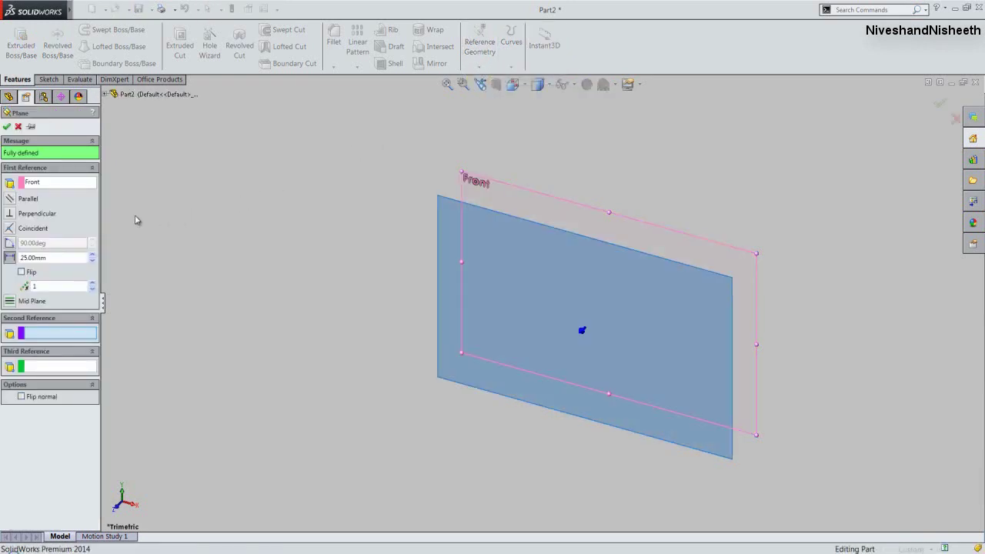
click(24, 257)
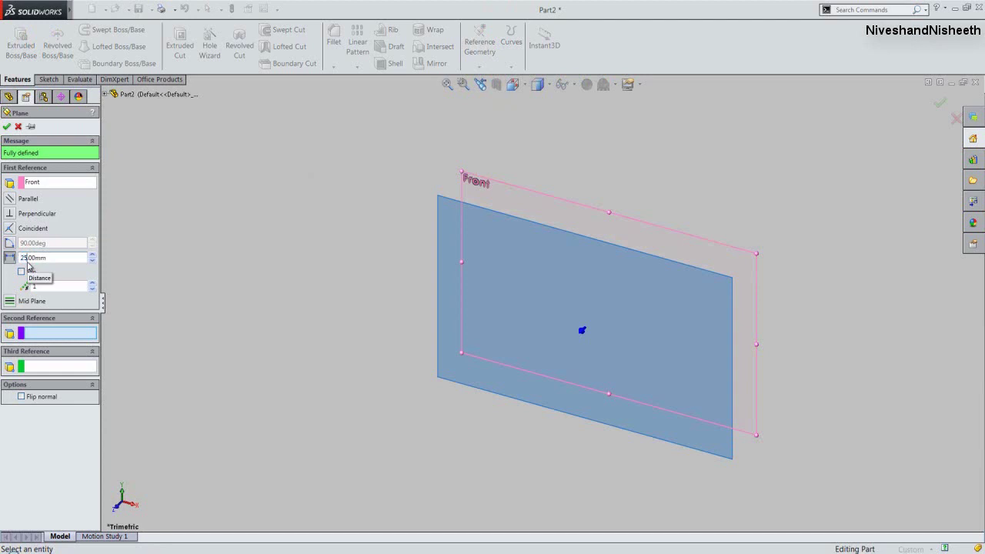
click(112, 217)
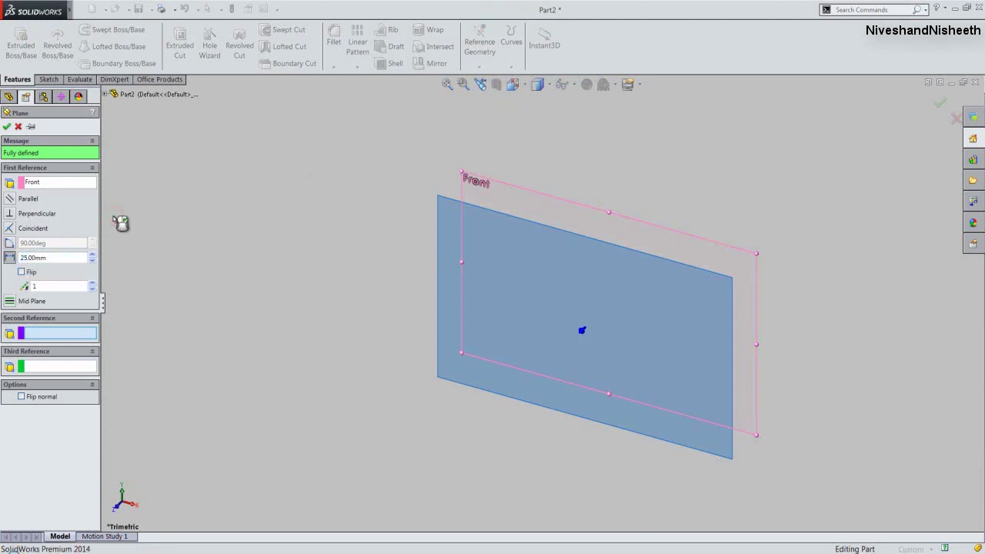
click(7, 127)
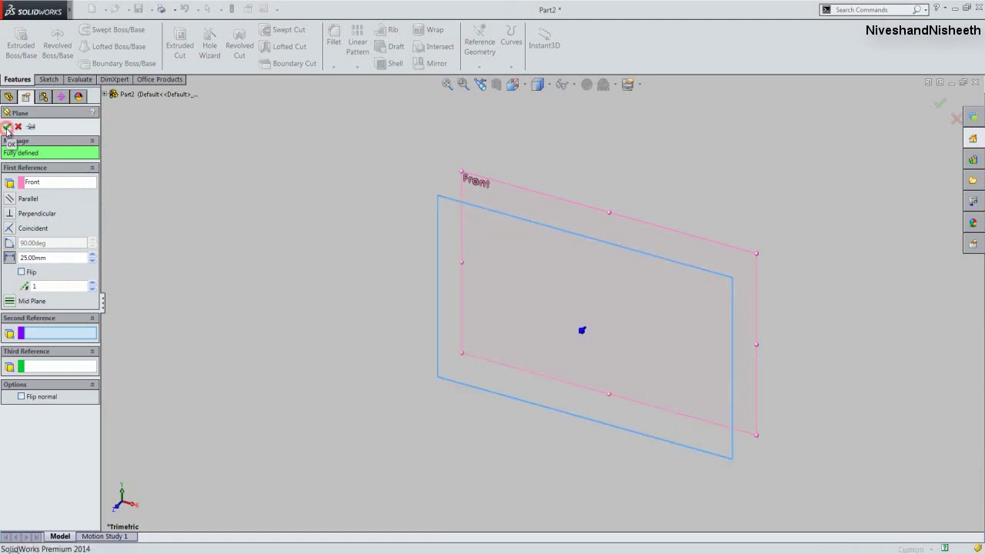
- Add Plane2, offset 25 mm from Plane1
click(168, 205)
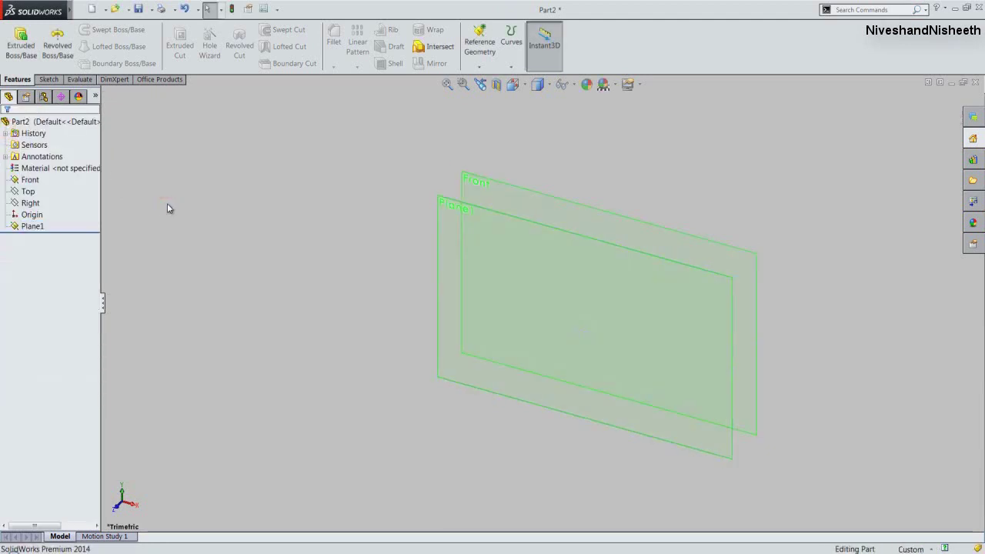
click(223, 202)
click(35, 226)
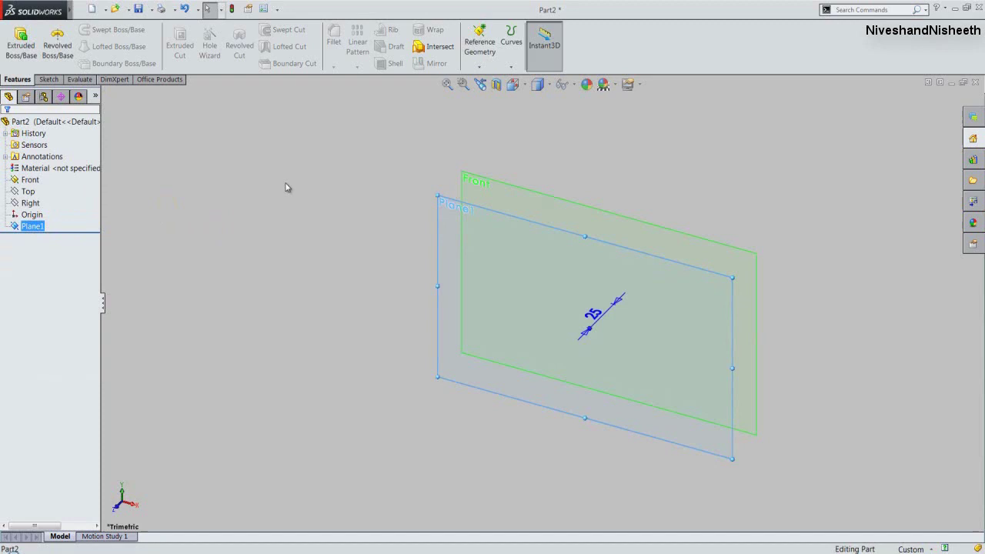
click(485, 69)
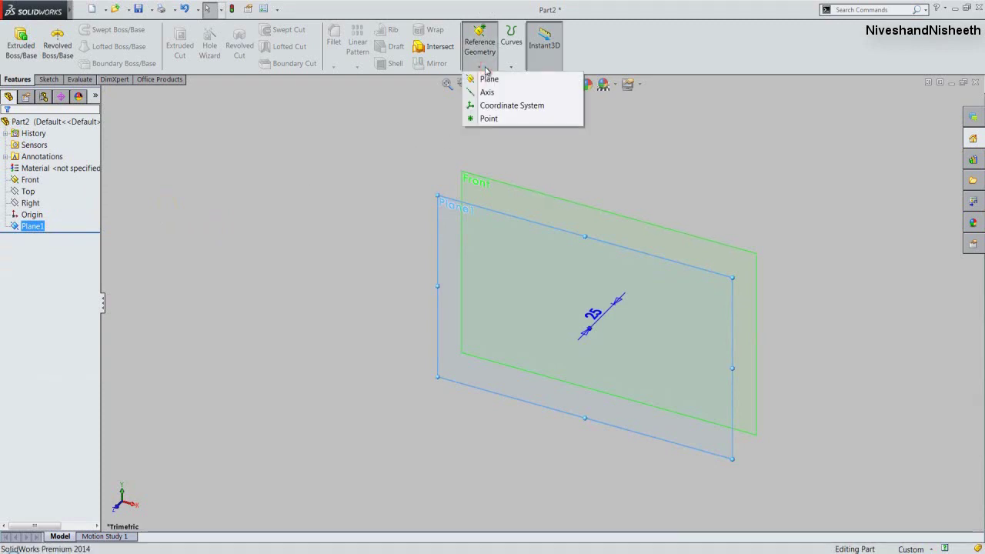
click(488, 79)
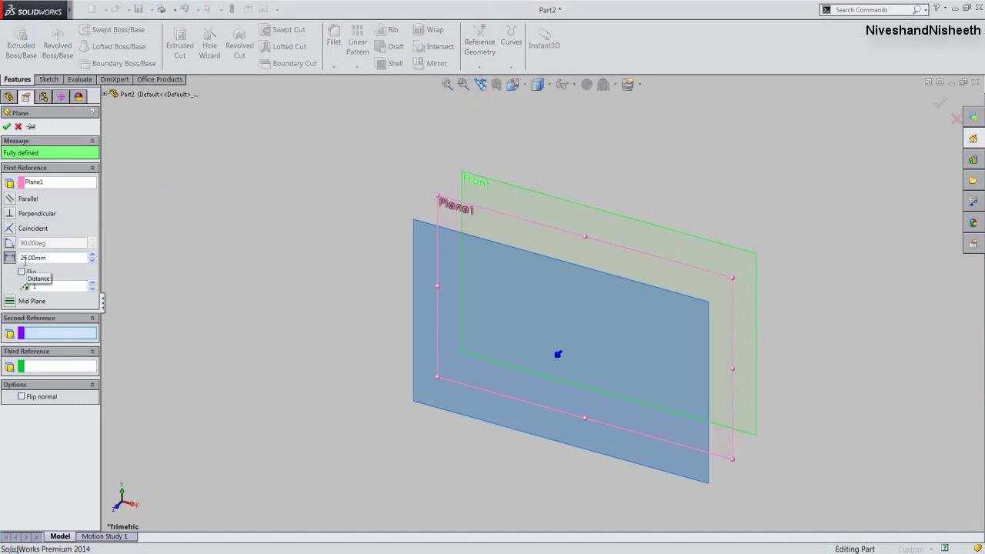
click(7, 128)
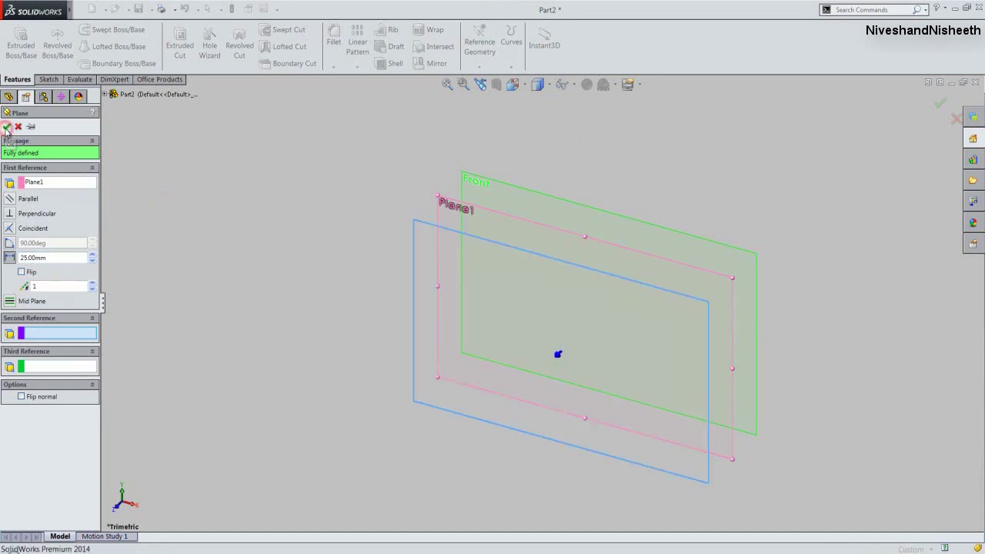
- Ctrl-drag Plane2 into a new Plane3 with an offset distance of 40 mm
click(160, 179)
click(45, 239)
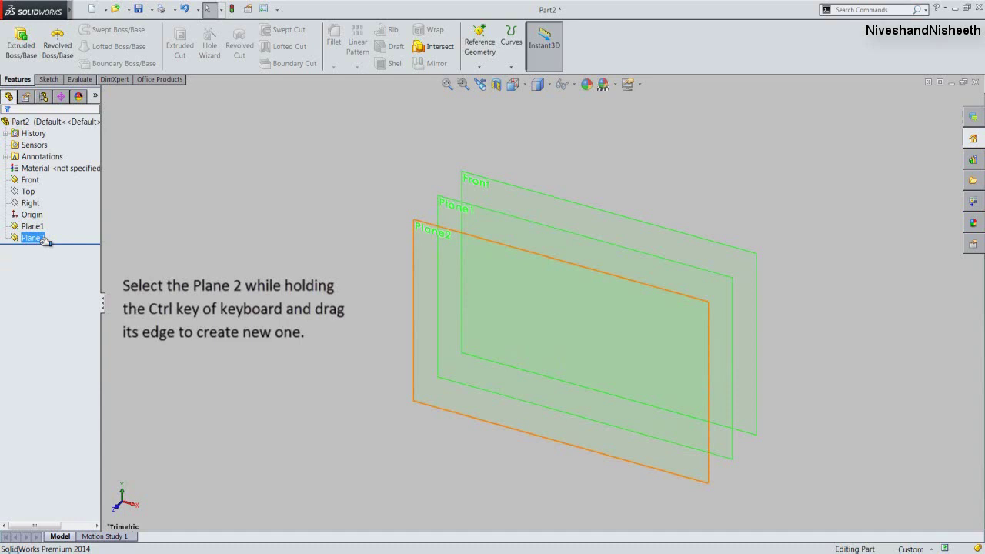
click(45, 240)
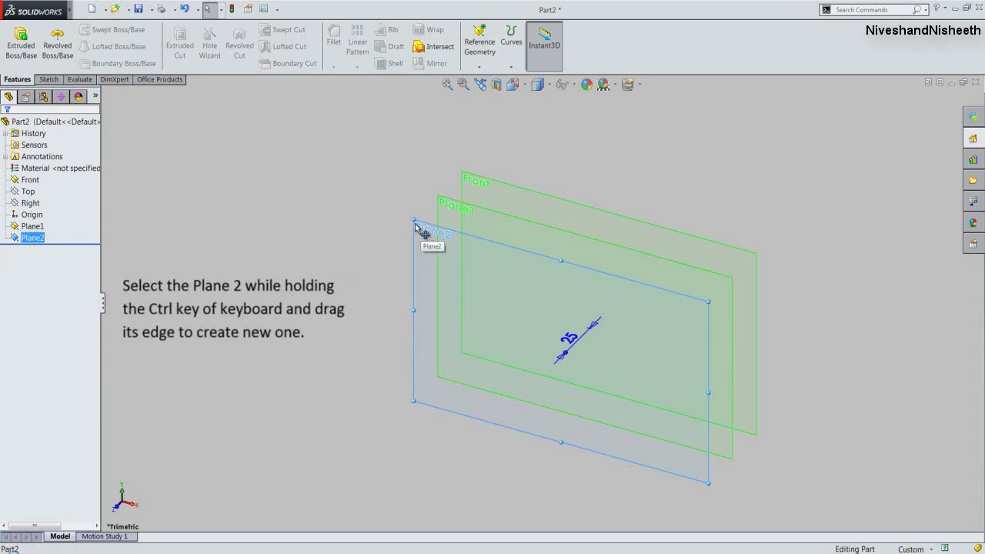
ctrl+drag(416, 227, 384, 285)
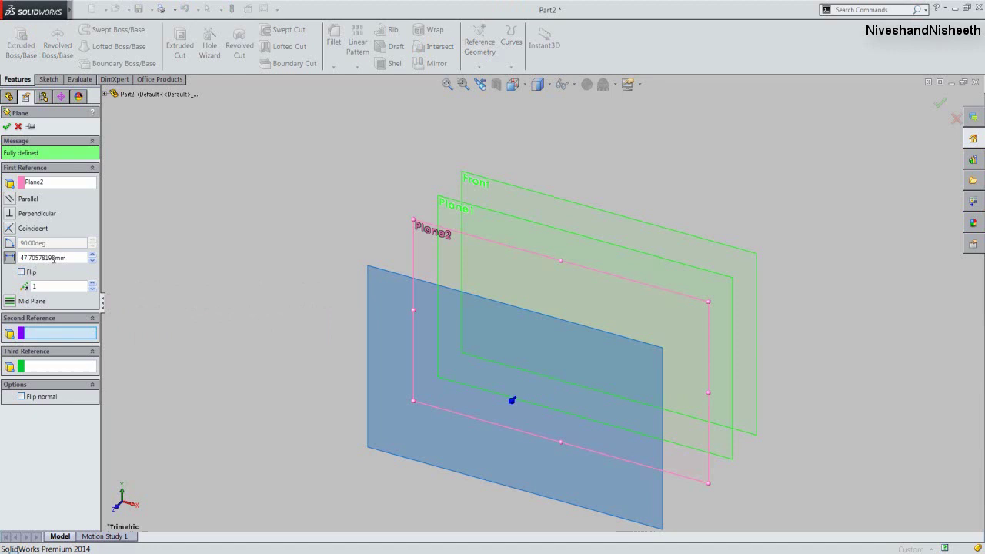
drag(55, 258, 22, 258)
text(20)
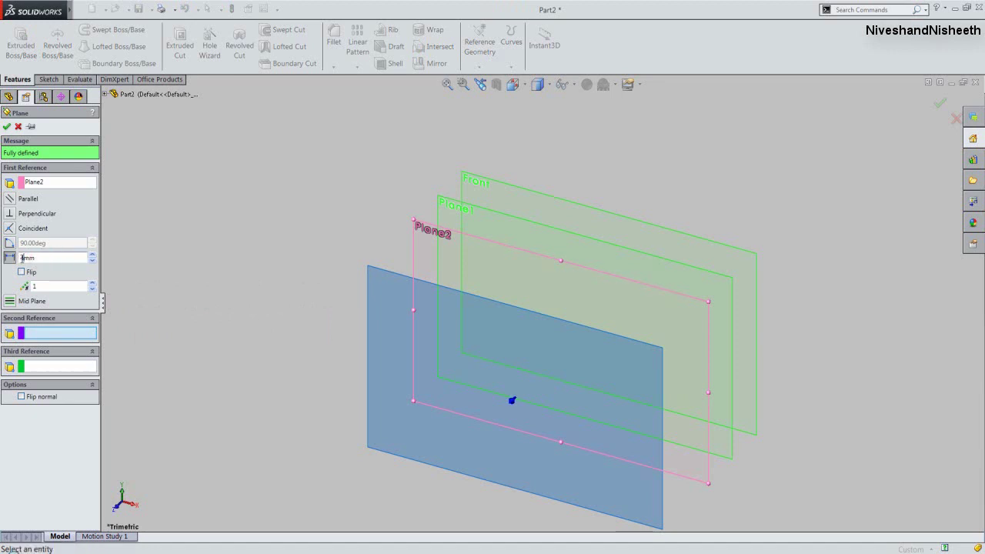
key(BackSpace)
key(BackSpace)
text(40)
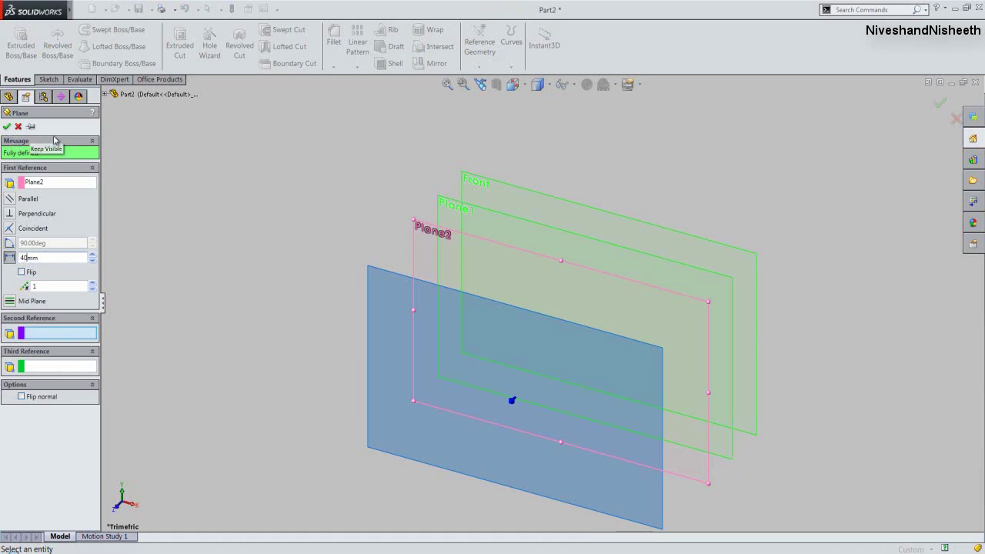
click(7, 127)
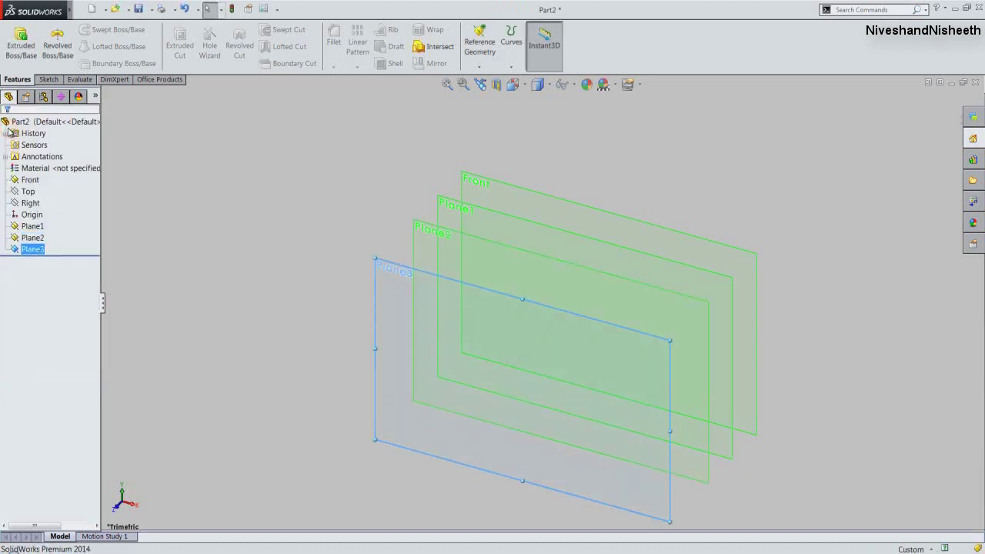
- Start a new sketch, Sketch1, on the Front plane
click(148, 205)
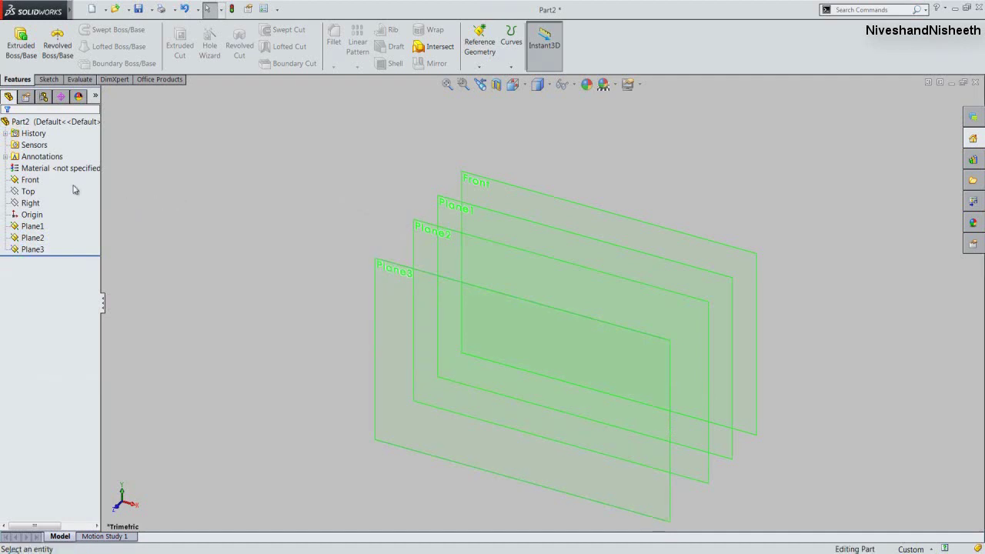
click(31, 180)
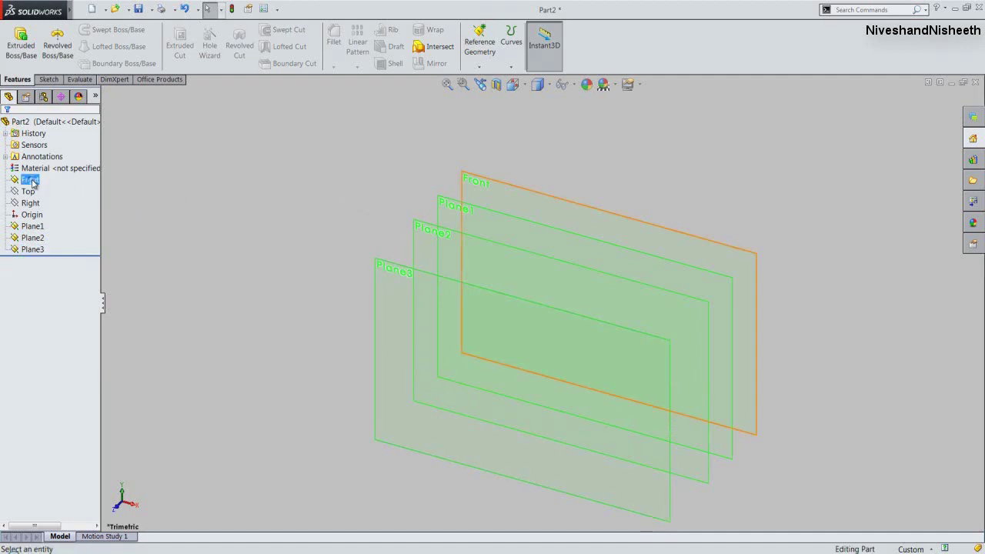
right_click(34, 182)
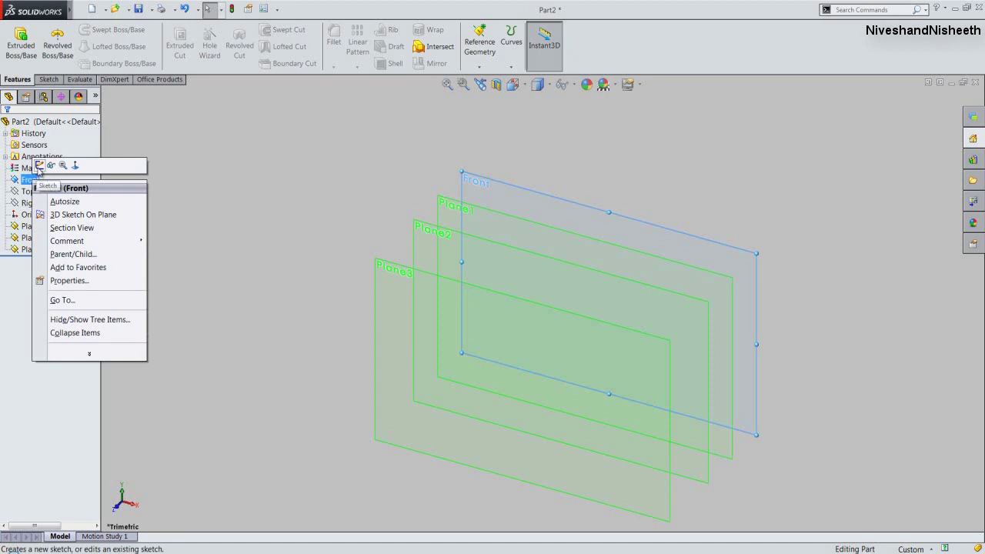
click(39, 166)
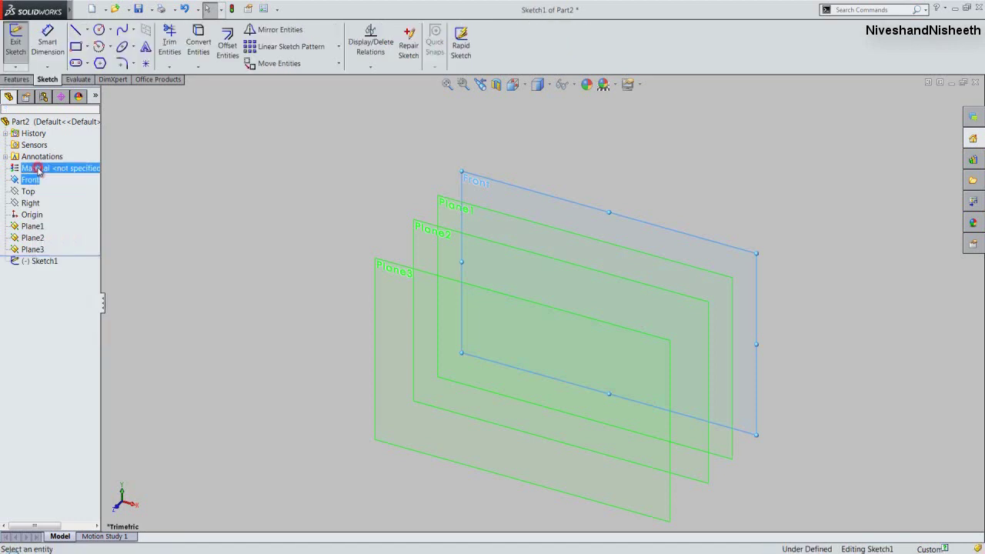
click(130, 226)
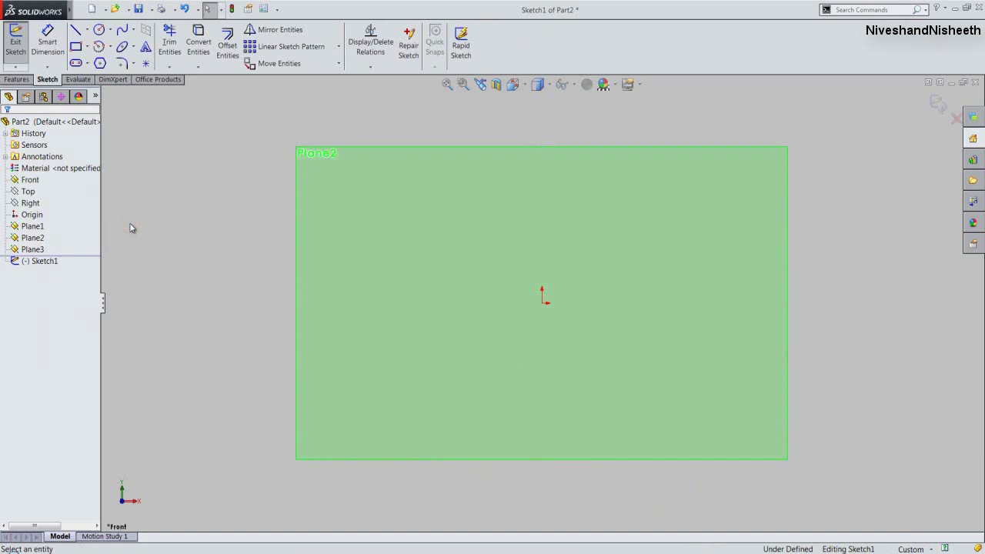
- Turn off Display shaded planes in System Options > Display/Selection
click(276, 10)
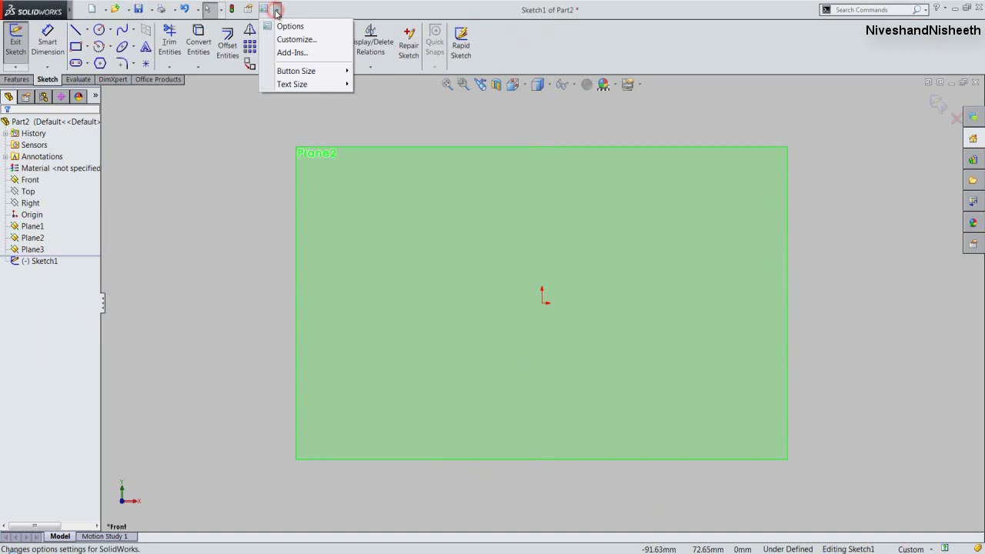
click(285, 27)
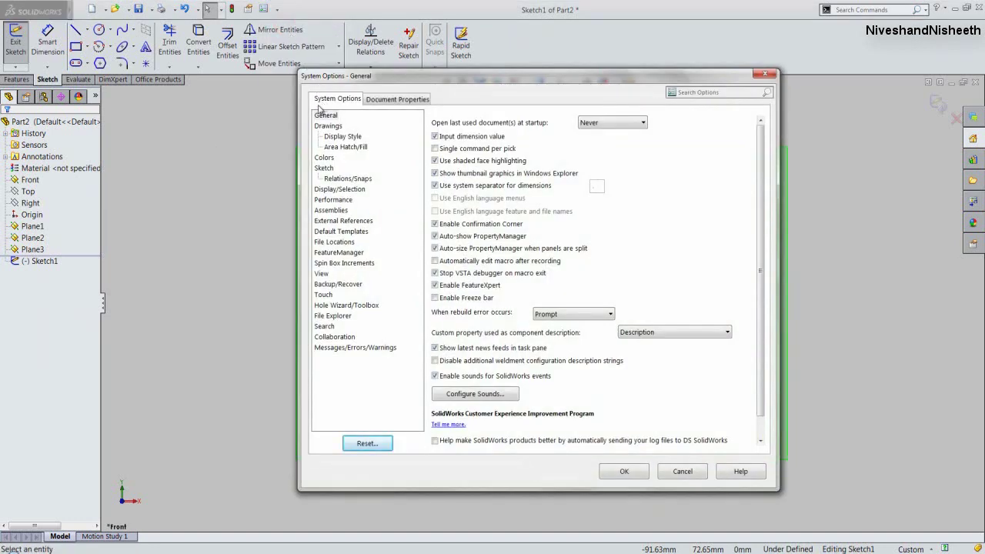
click(341, 191)
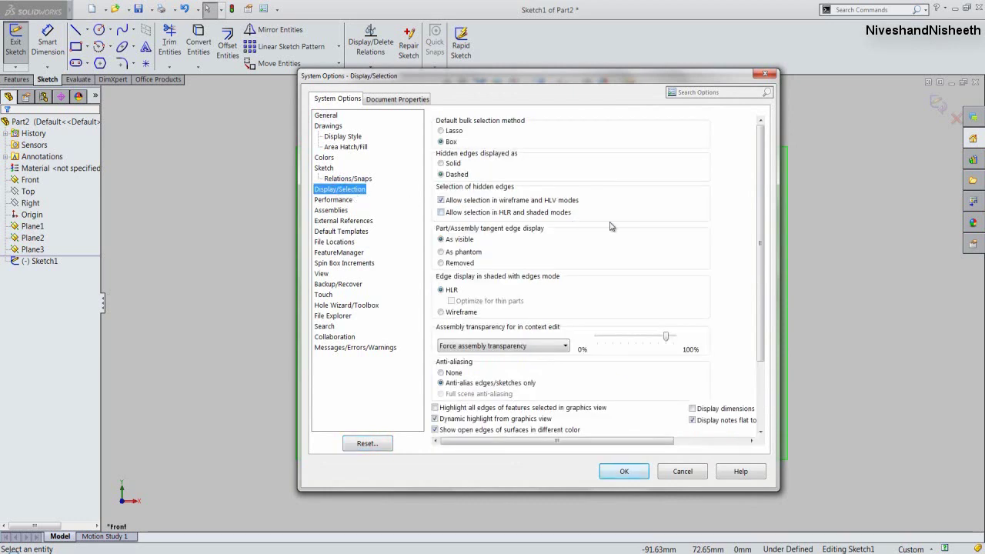
drag(762, 226, 763, 300)
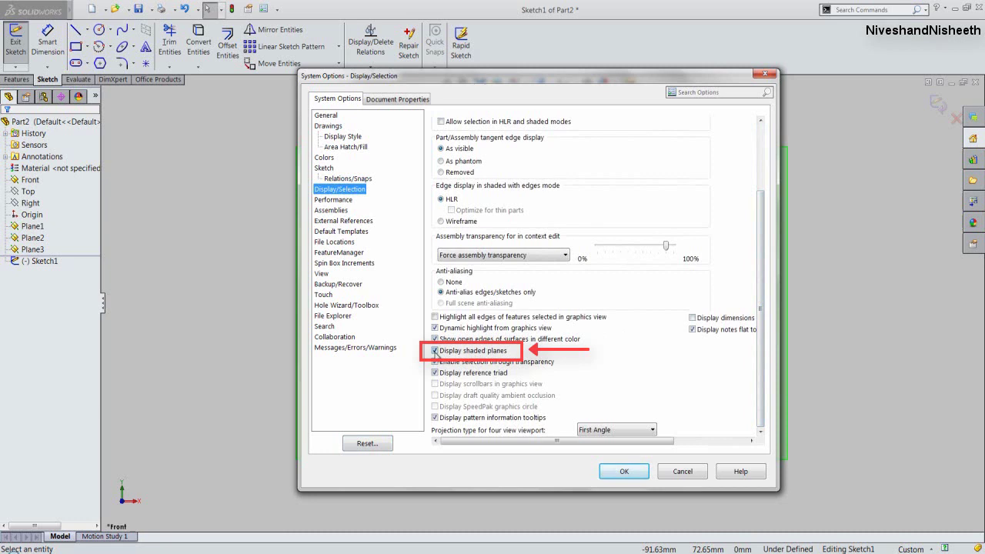
click(435, 351)
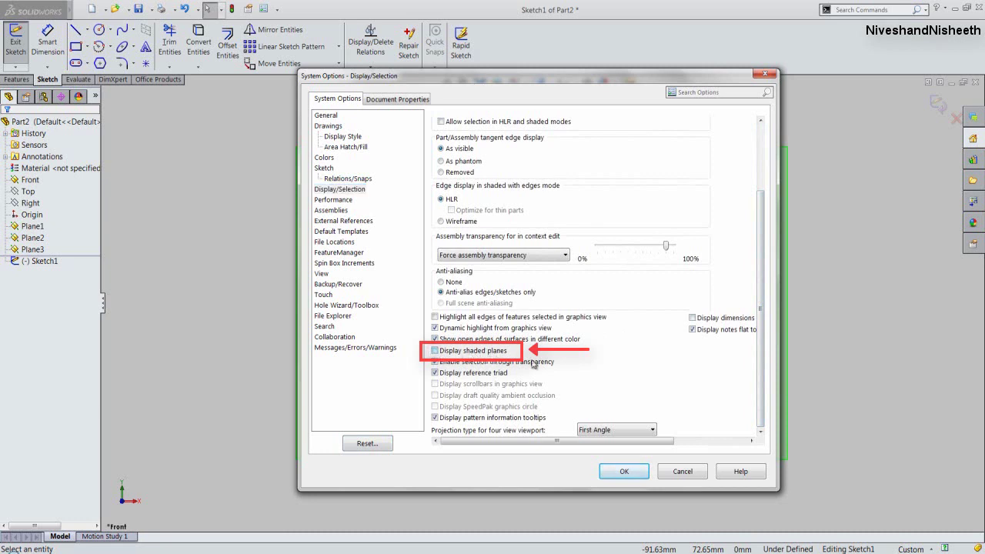
click(625, 473)
click(626, 474)
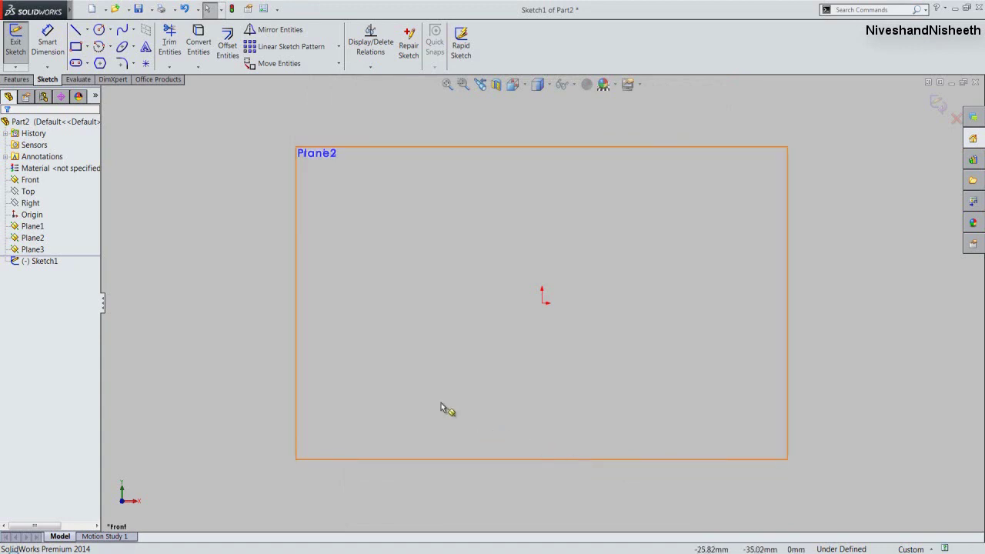
- Draw a center rectangle starting from the sketch origin
click(87, 48)
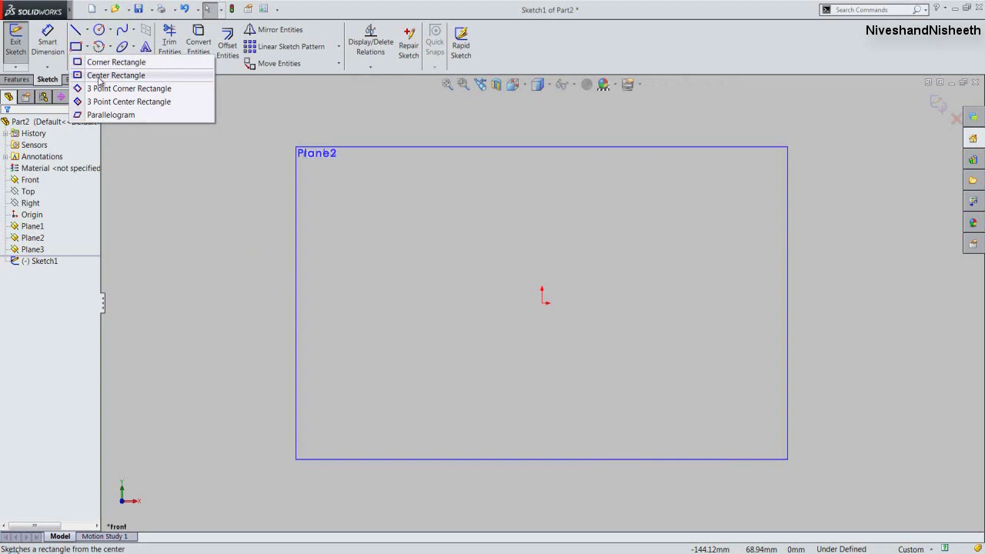
click(99, 77)
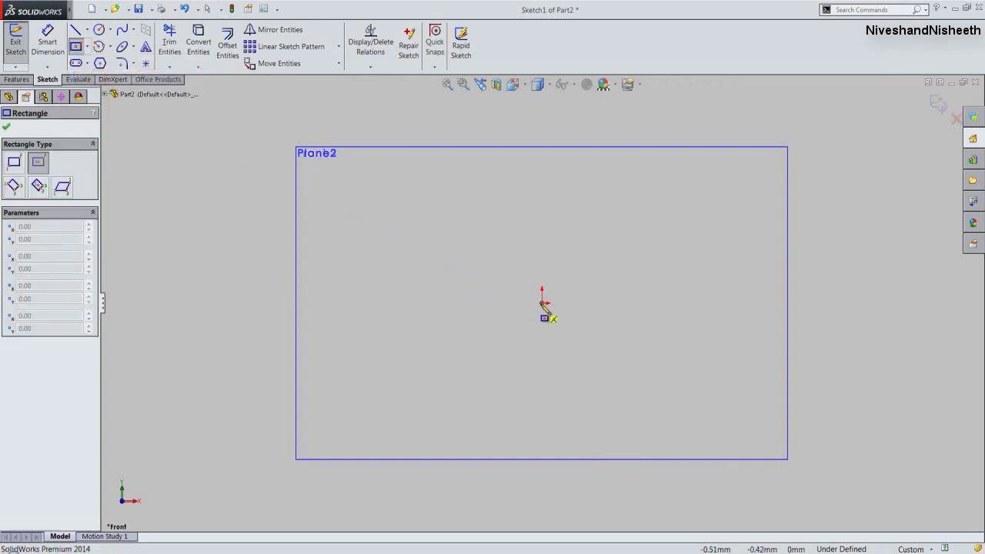
click(542, 304)
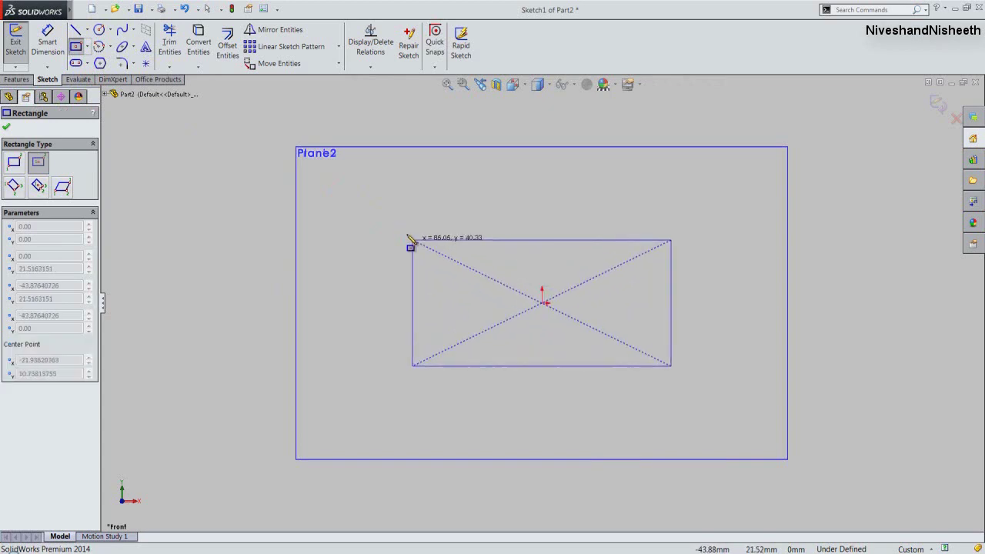
click(376, 208)
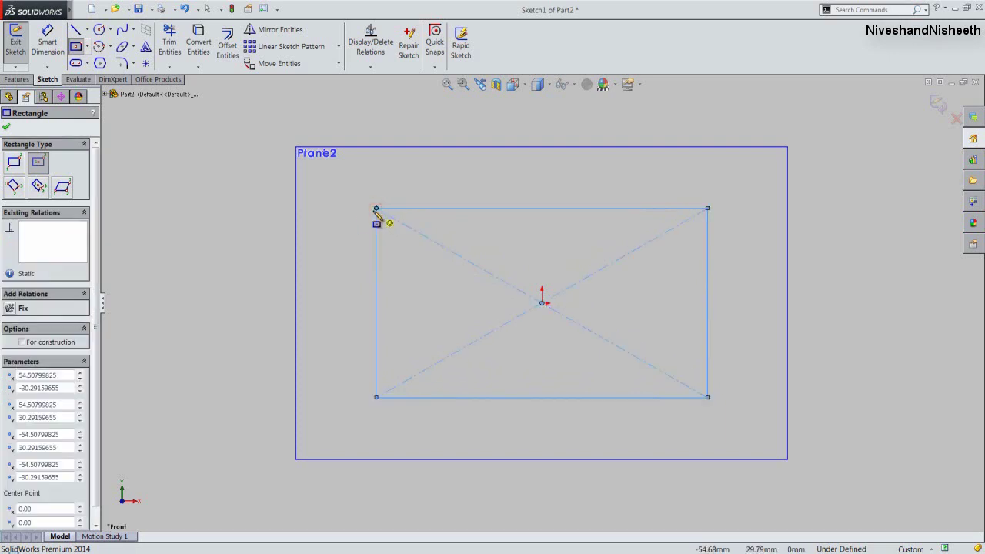
click(6, 129)
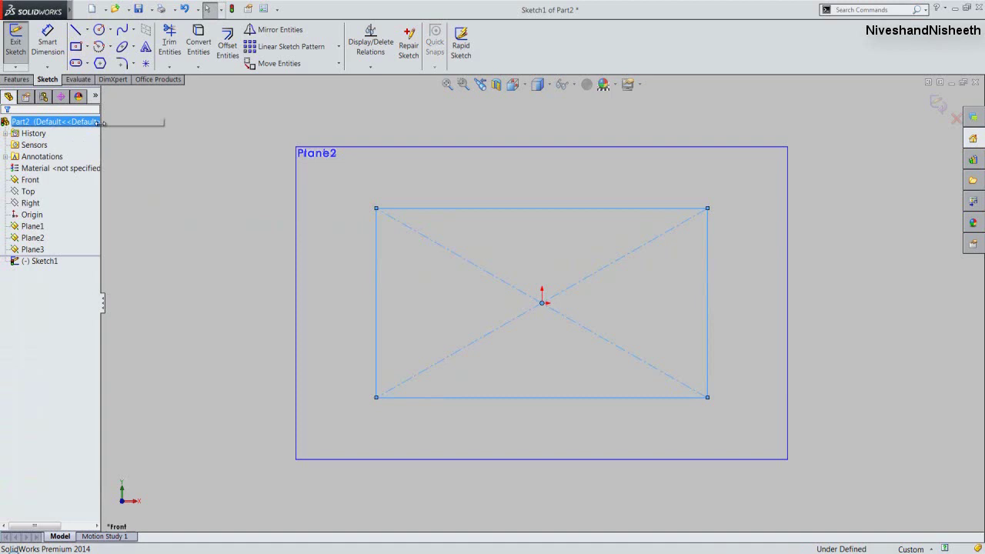
- Dimension the rectangle's top and left edges to 60 each, making a square
click(56, 49)
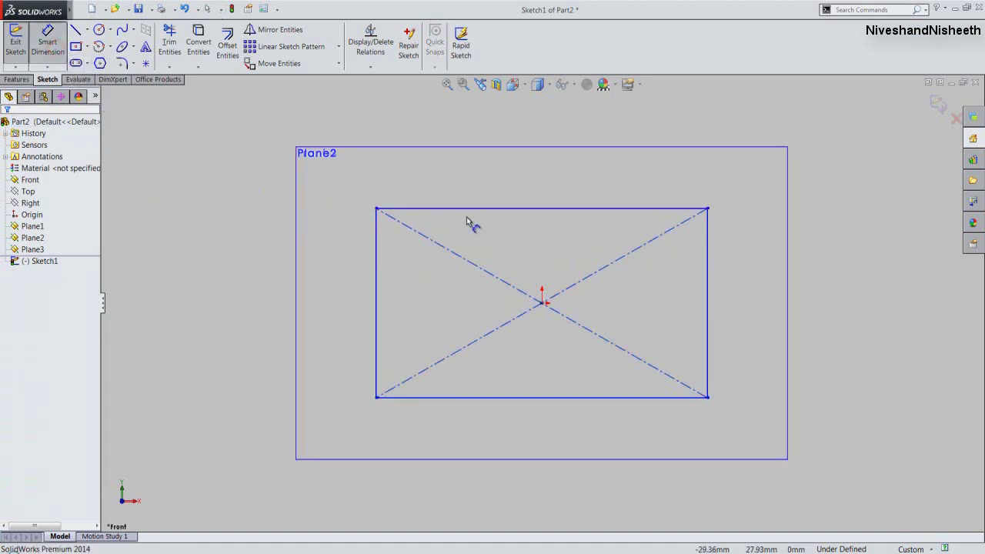
click(523, 209)
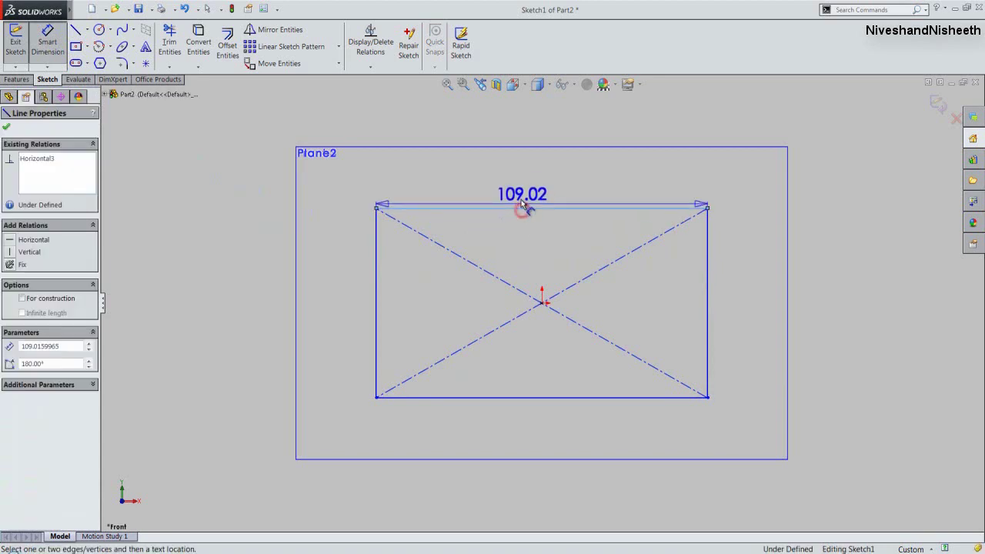
click(519, 181)
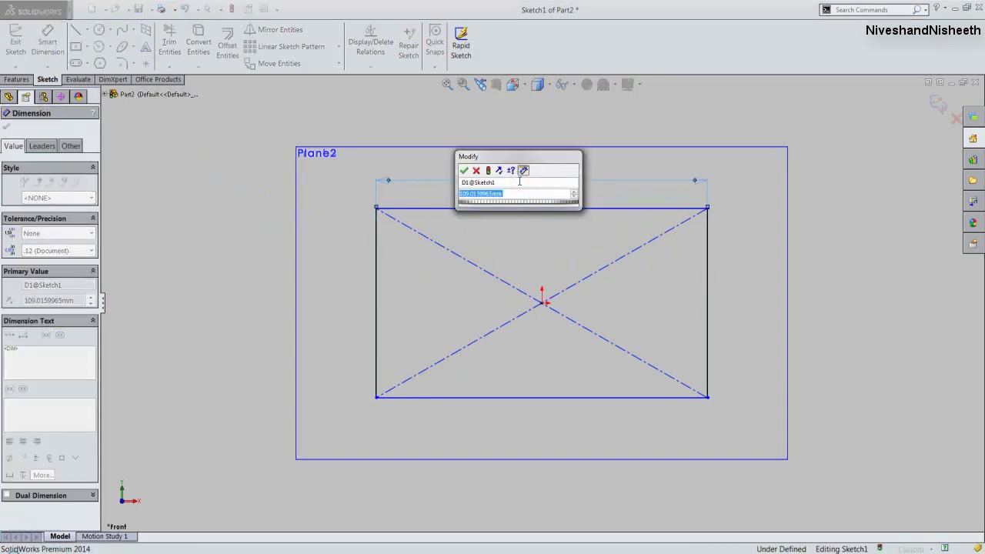
text(60)
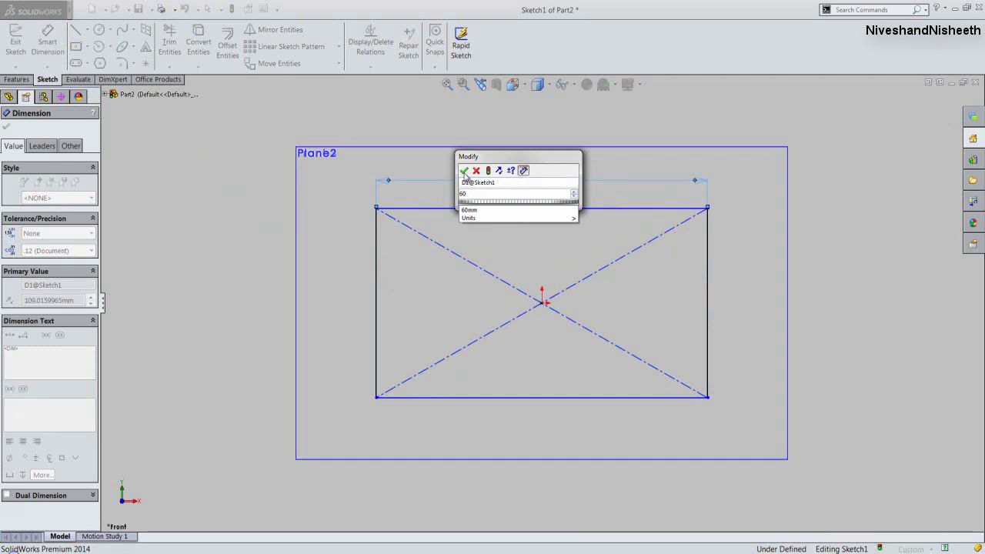
click(465, 171)
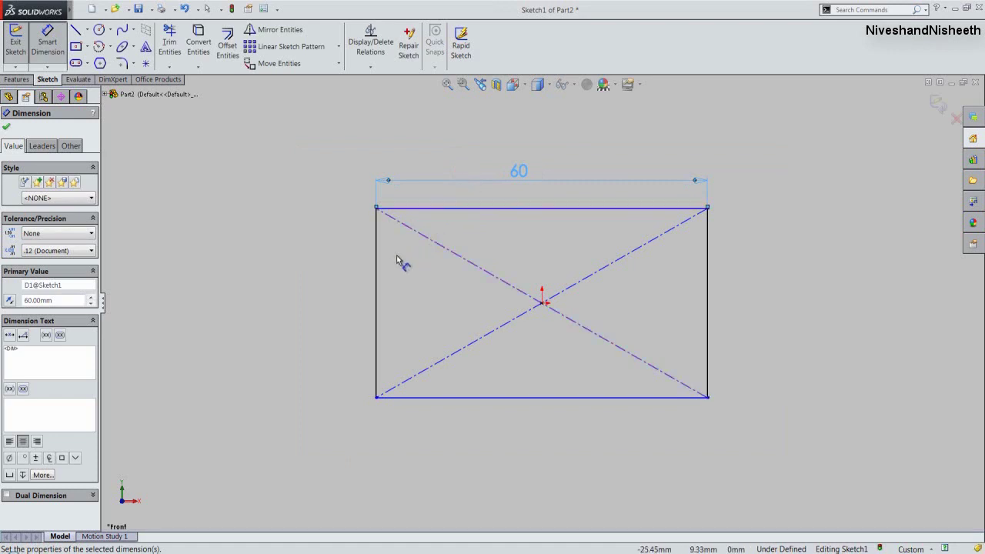
click(377, 301)
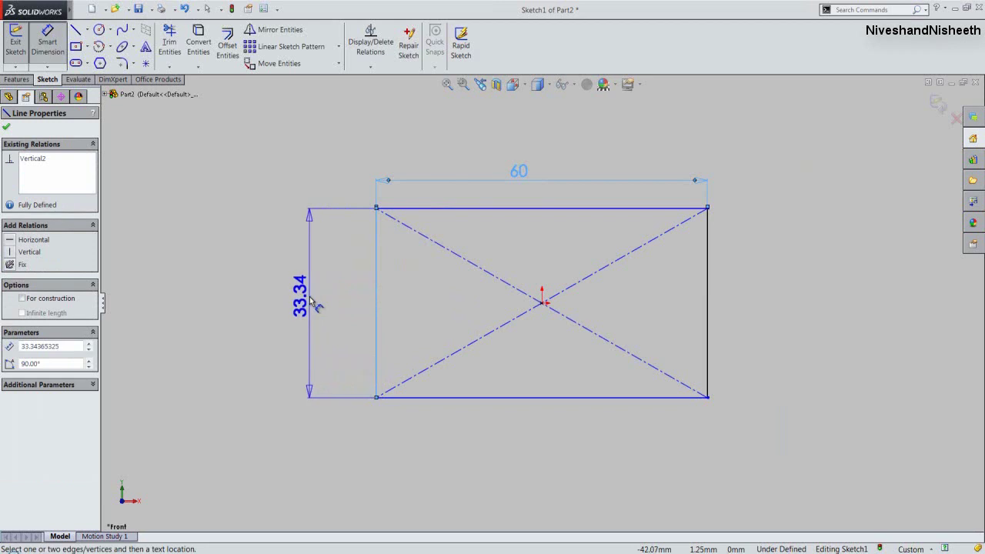
click(317, 305)
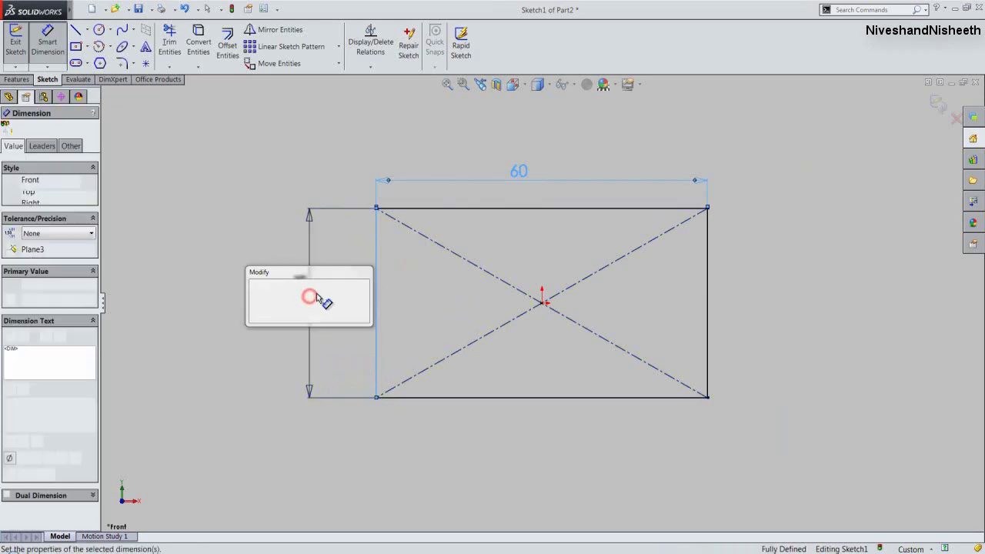
click(518, 173)
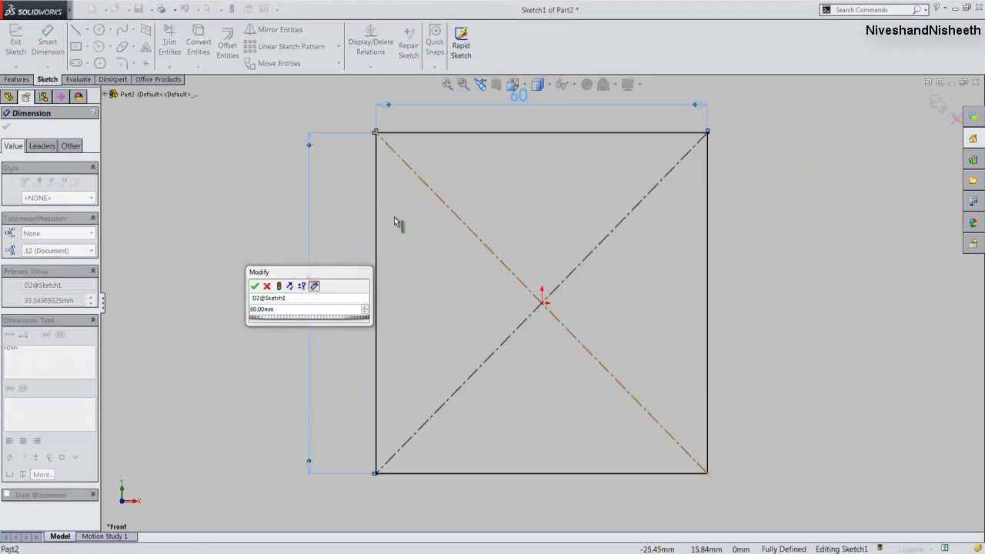
click(257, 288)
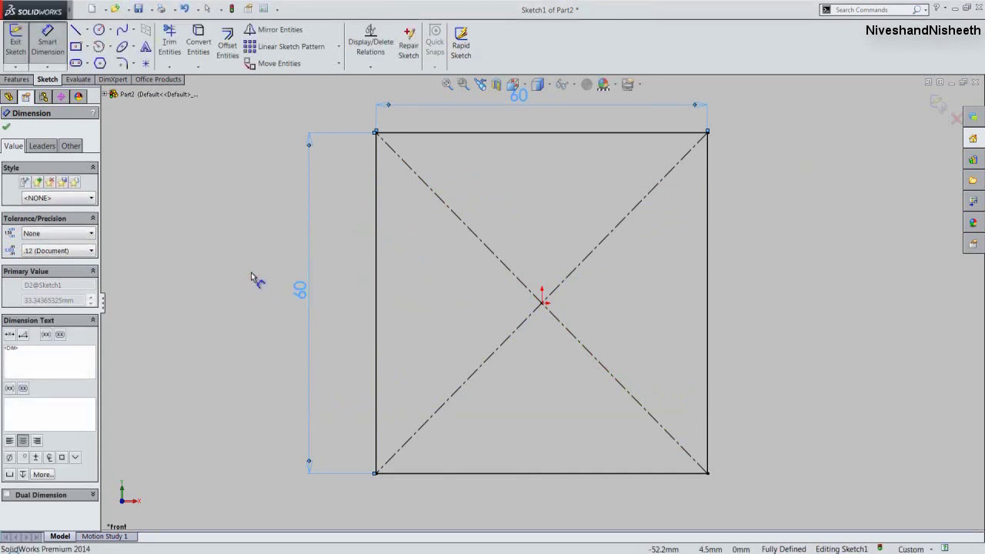
click(7, 129)
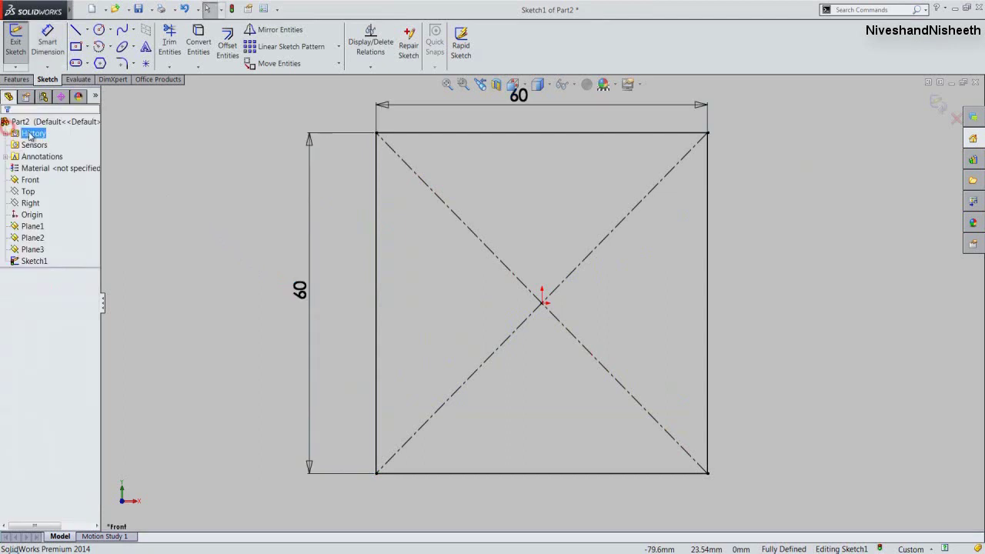
- Exit Sketch1, zoom to fit the model, and select Plane1
click(195, 255)
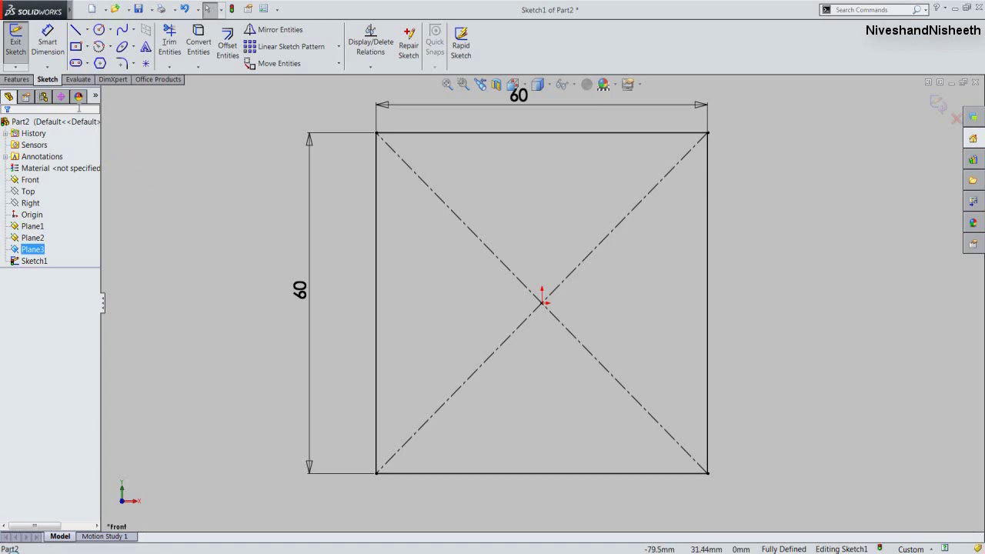
click(16, 48)
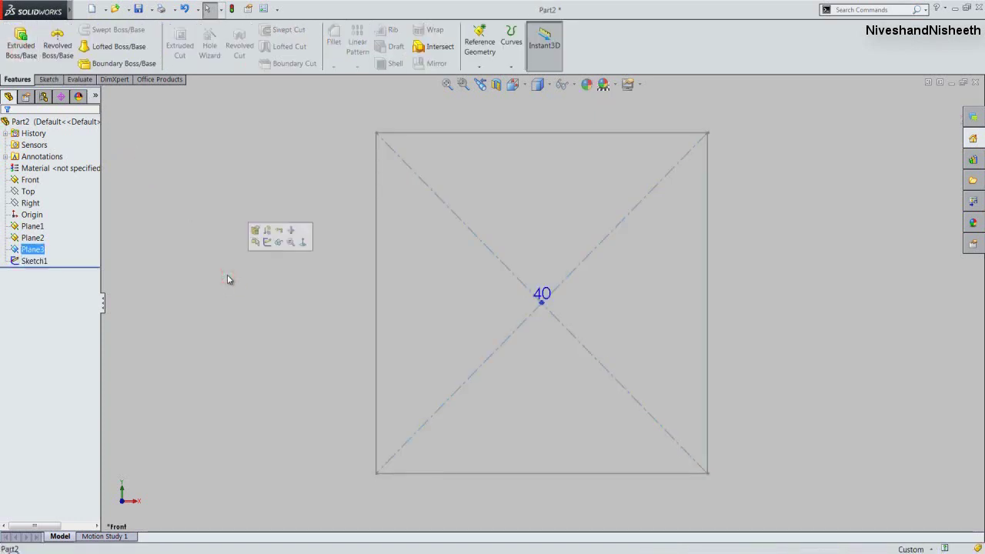
click(446, 86)
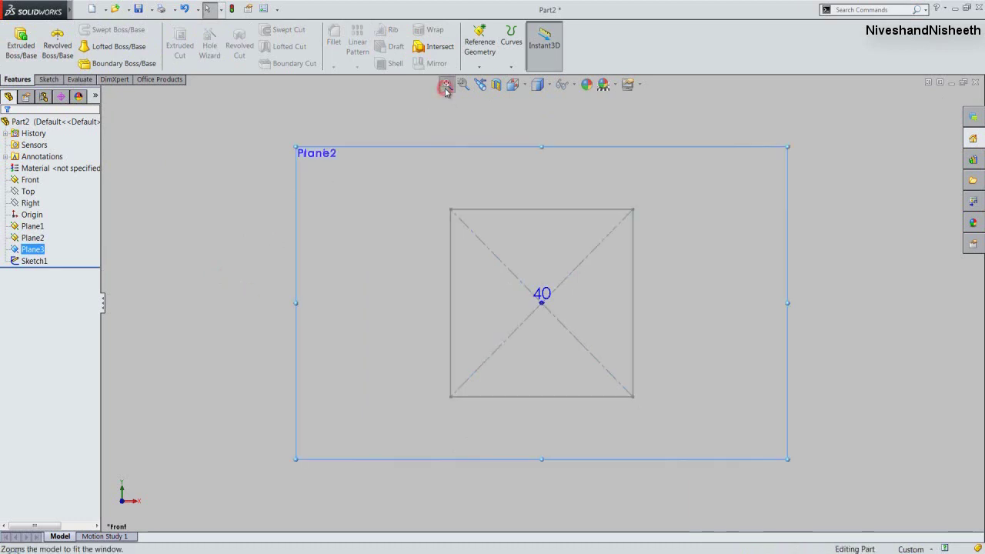
click(208, 263)
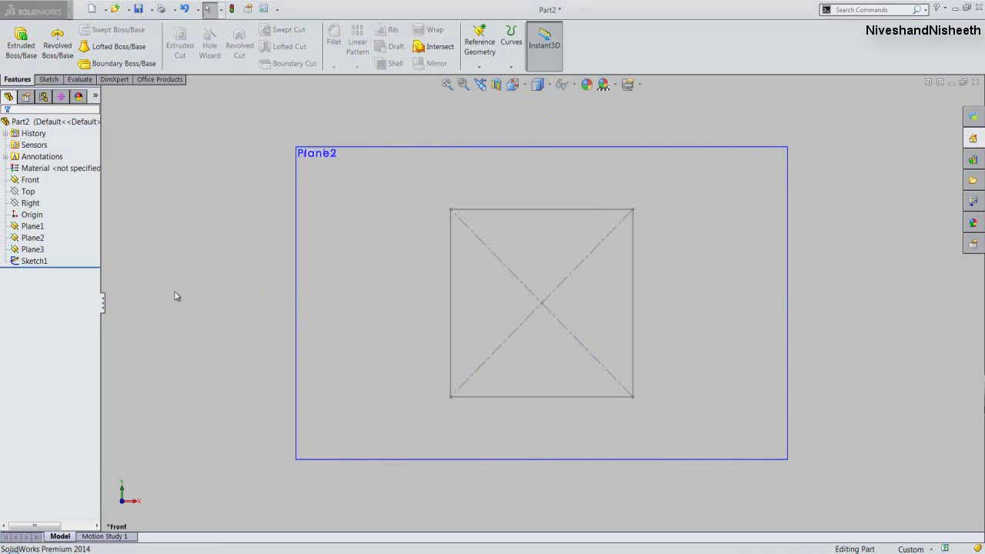
click(36, 227)
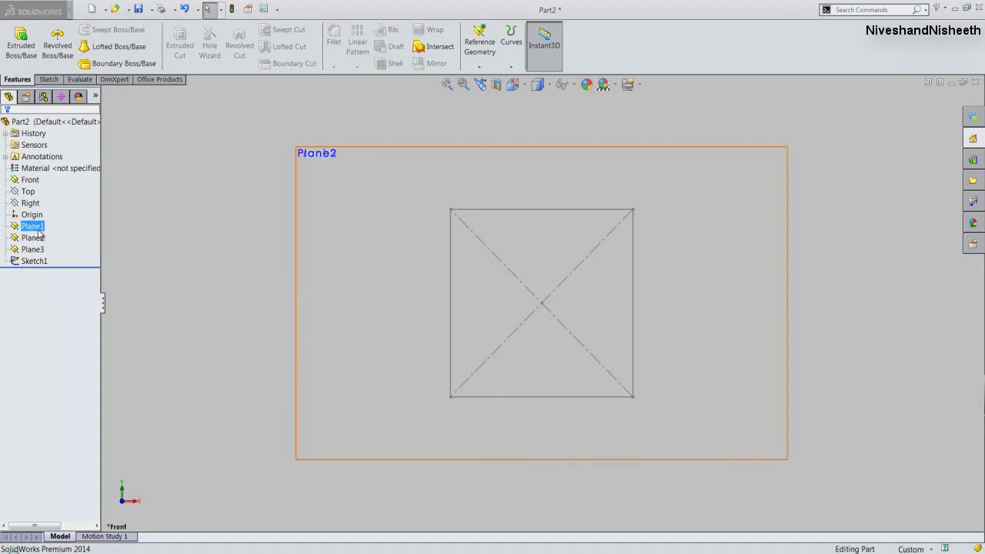
- Sketch an origin-centred circle on Plane1 and begin dimensioning its diameter
right_click(39, 233)
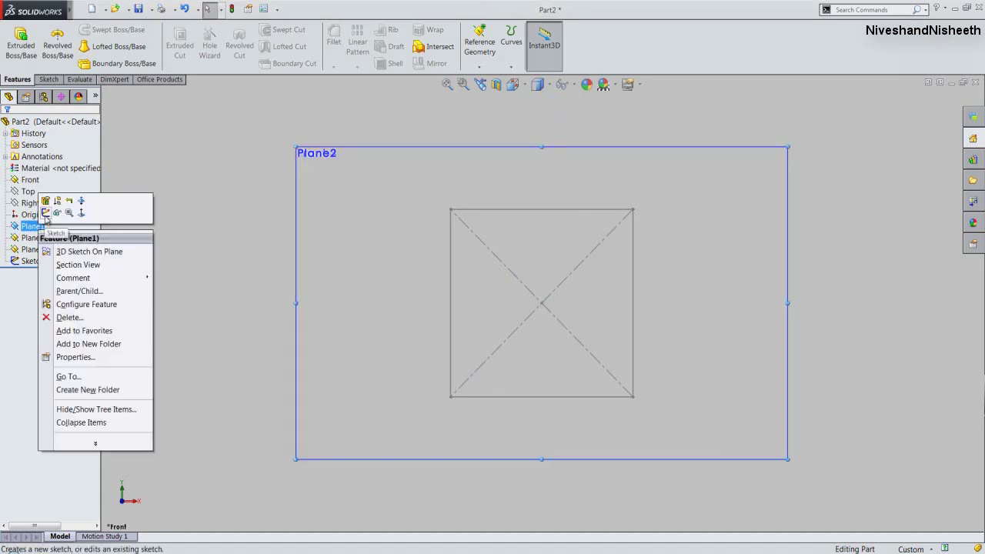
click(45, 213)
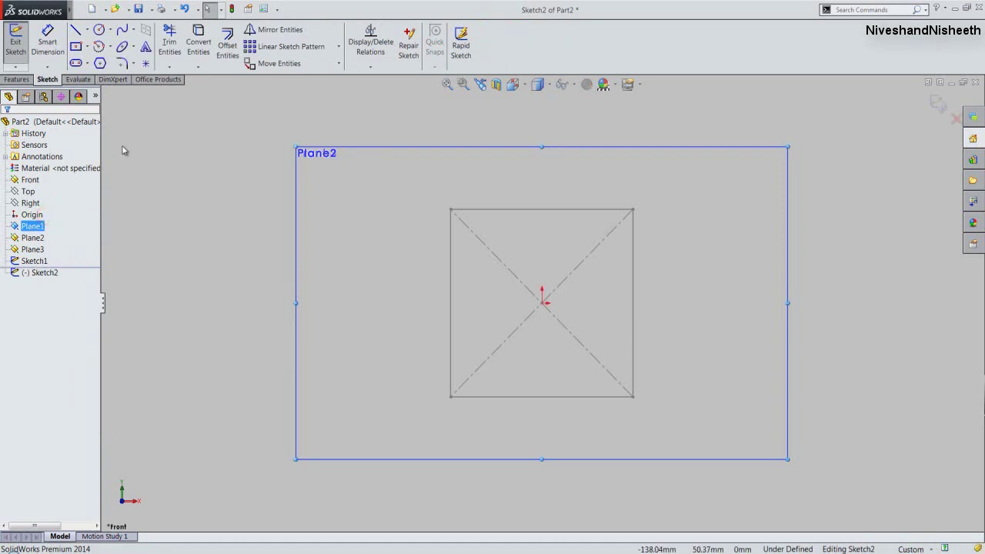
click(100, 31)
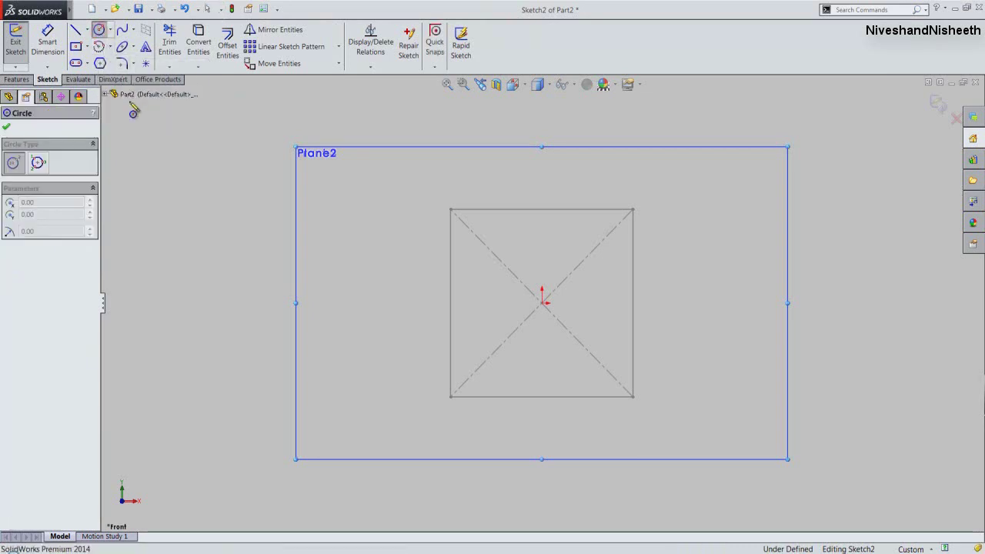
click(542, 302)
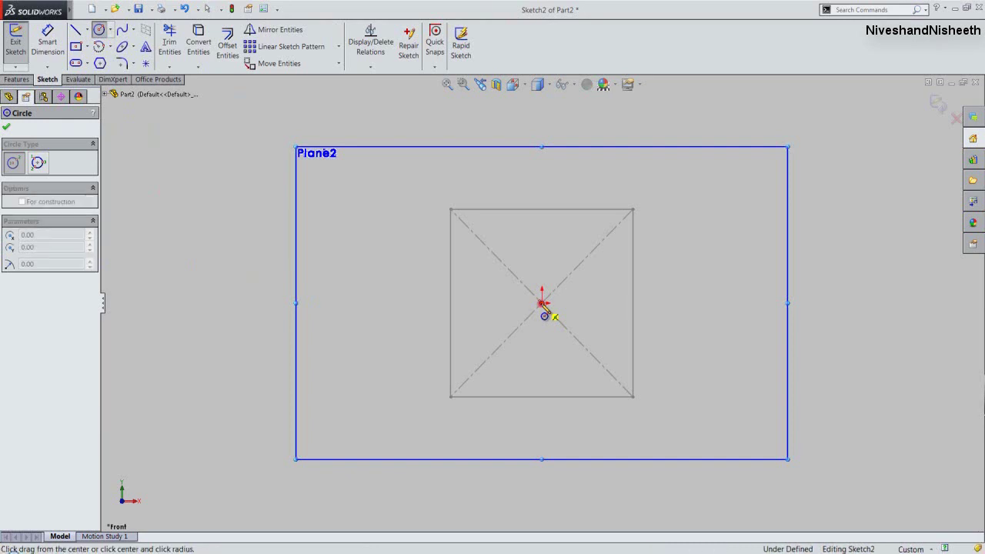
click(471, 268)
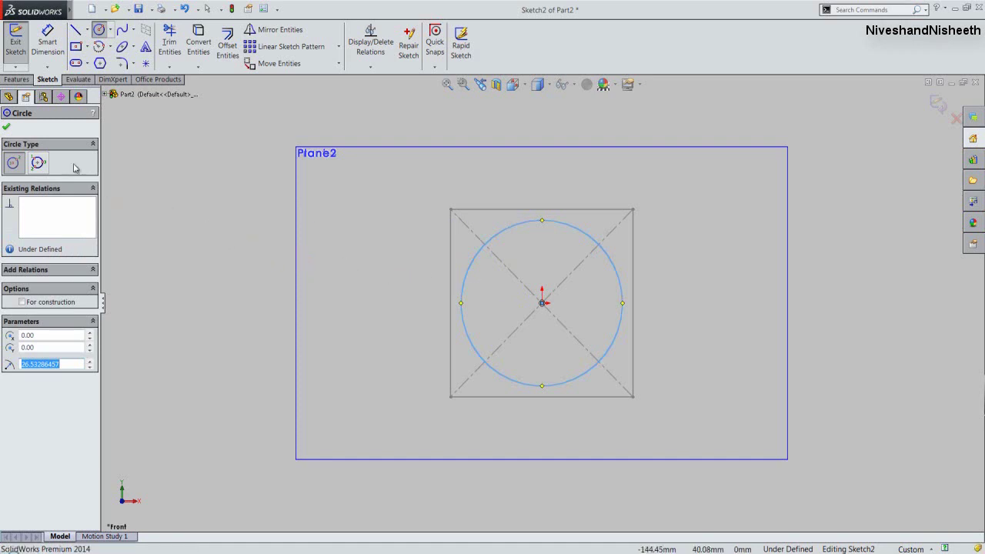
click(7, 128)
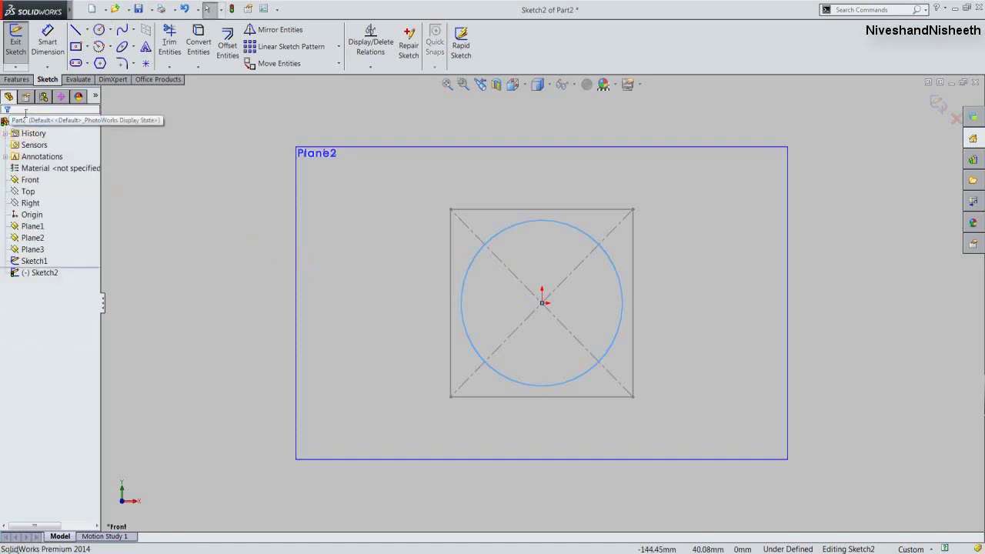
click(49, 48)
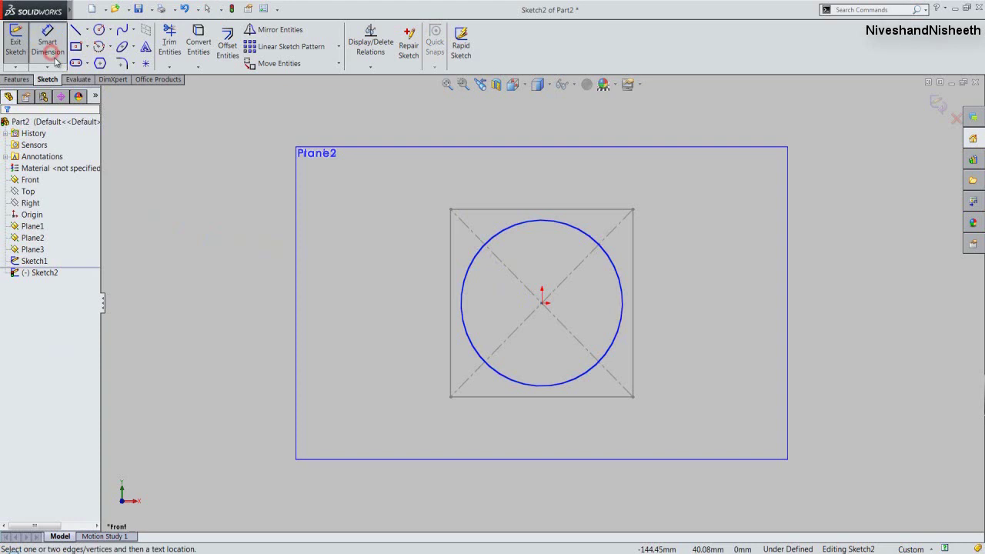
click(526, 225)
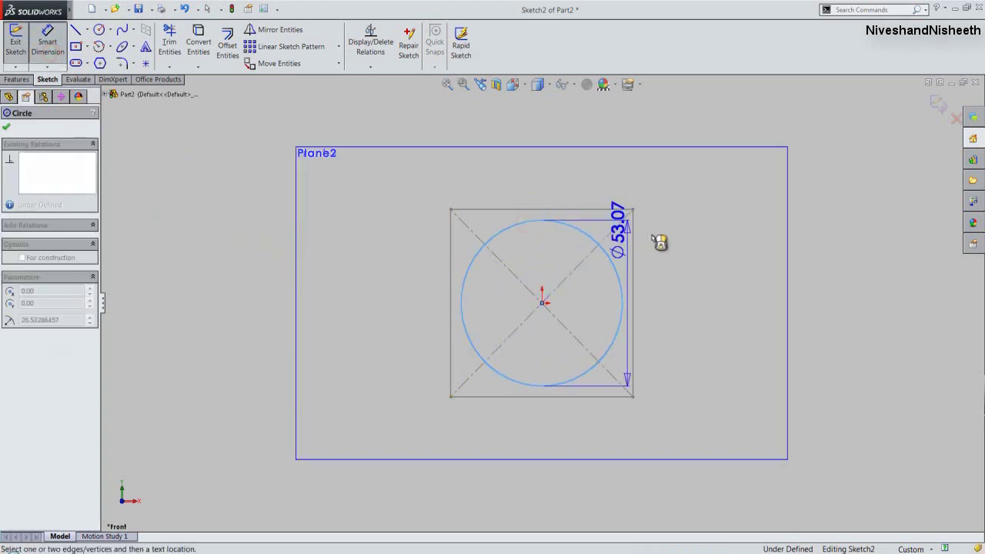
- Set the circle's diameter to 50 mm, reposition the dimension, and exit Sketch2
click(707, 249)
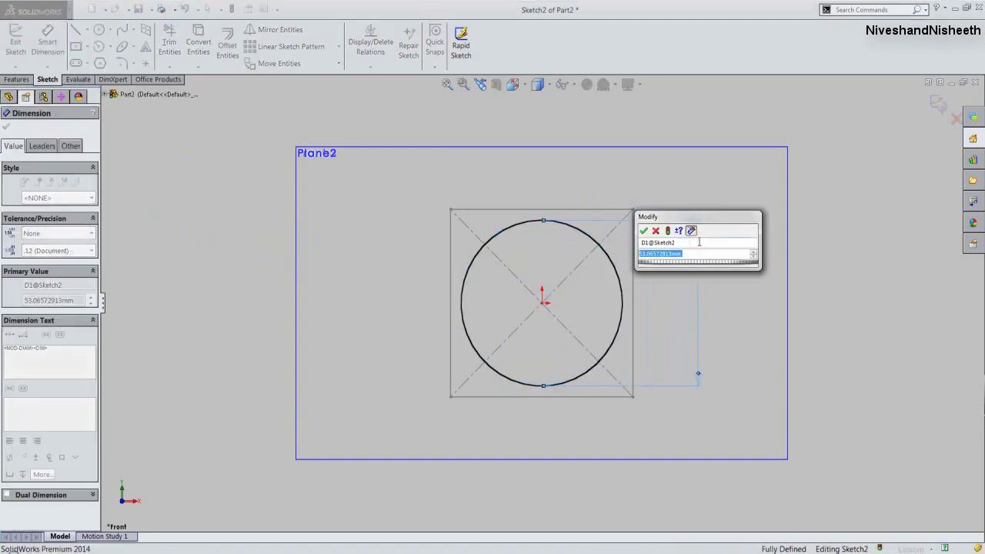
text(50)
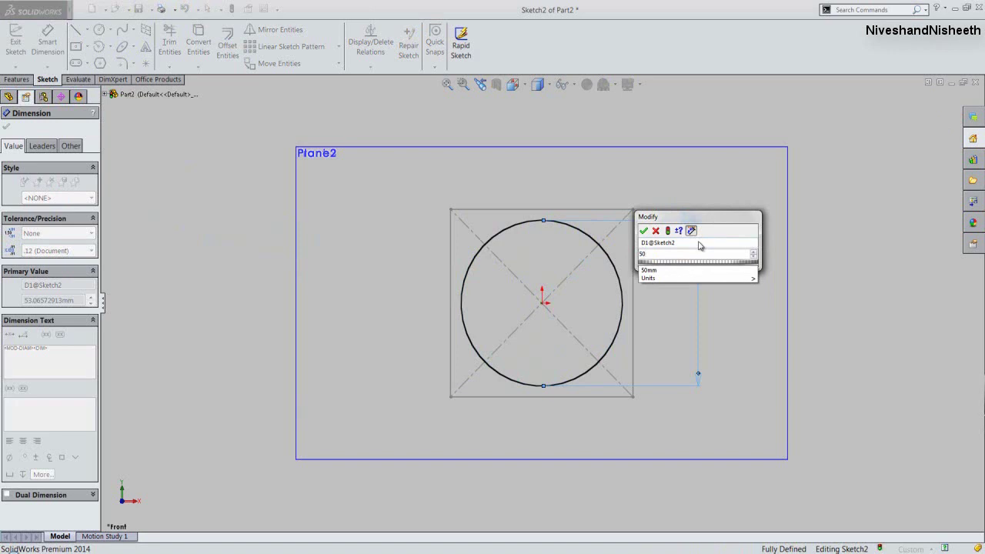
click(644, 231)
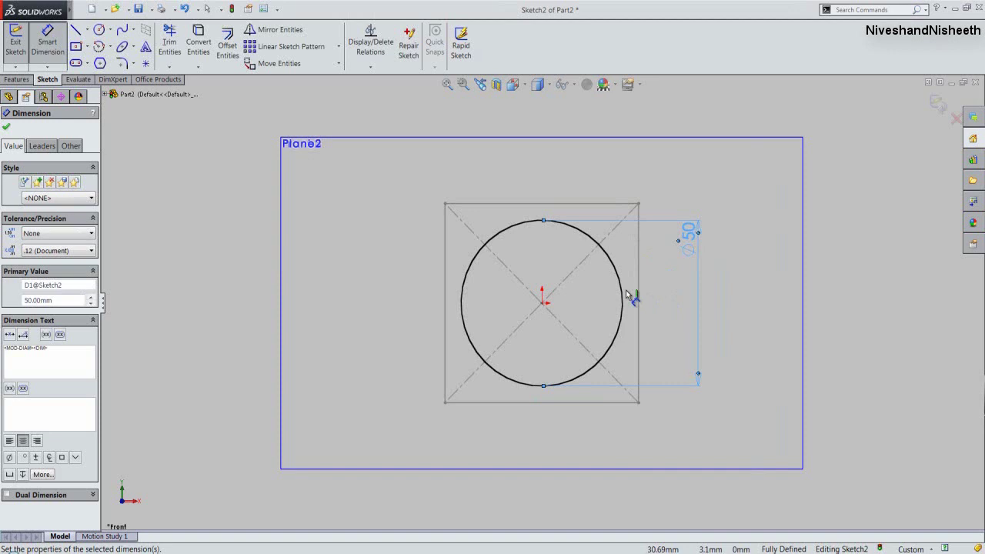
click(7, 129)
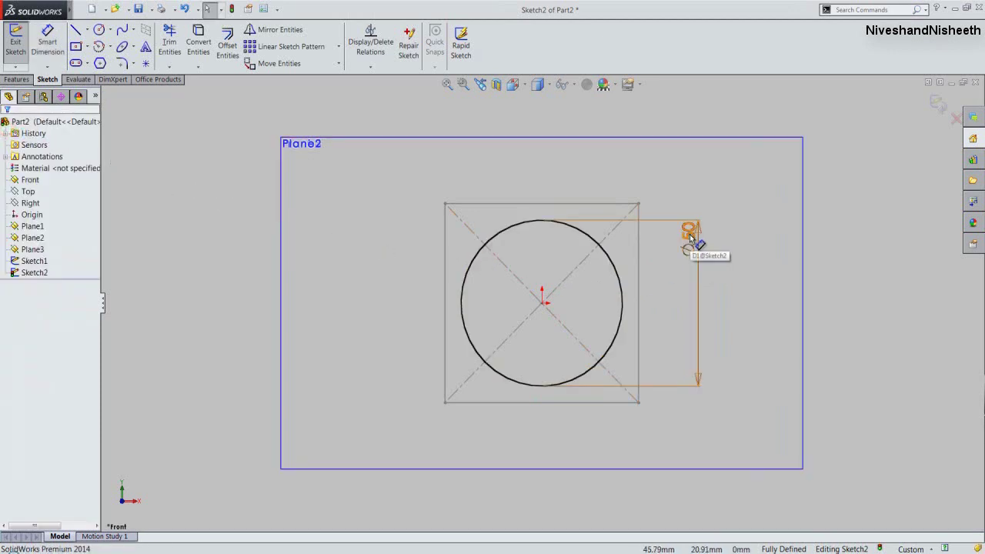
drag(691, 237, 689, 312)
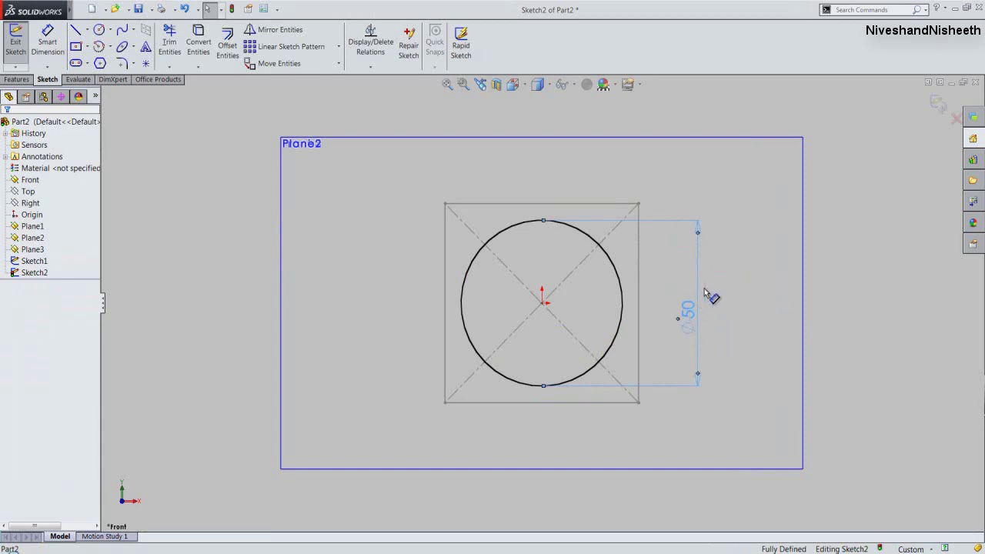
click(201, 195)
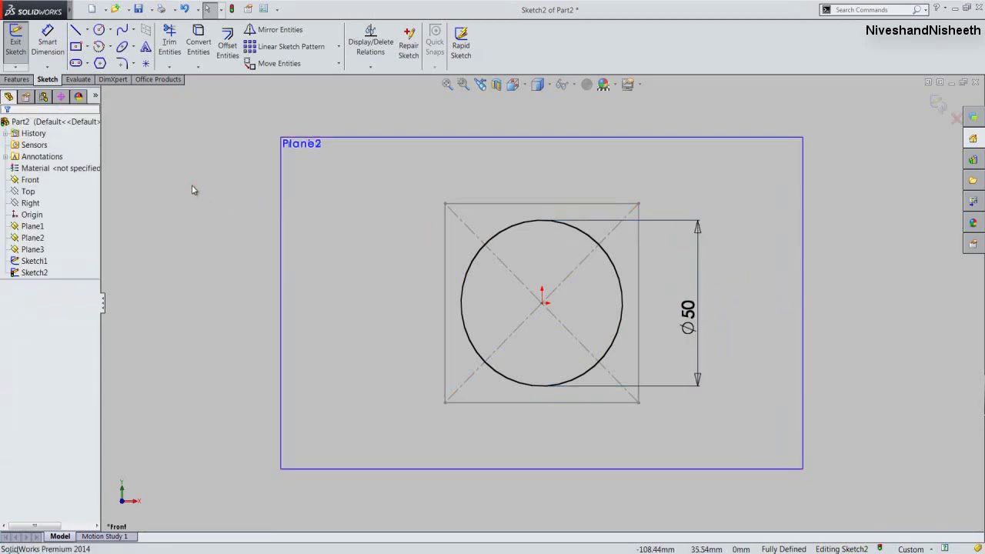
click(14, 48)
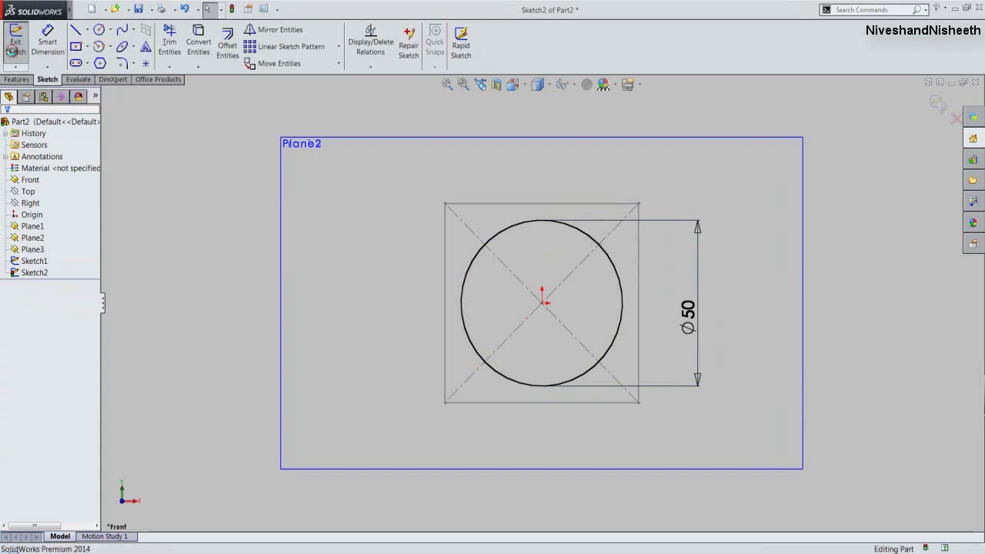
click(118, 261)
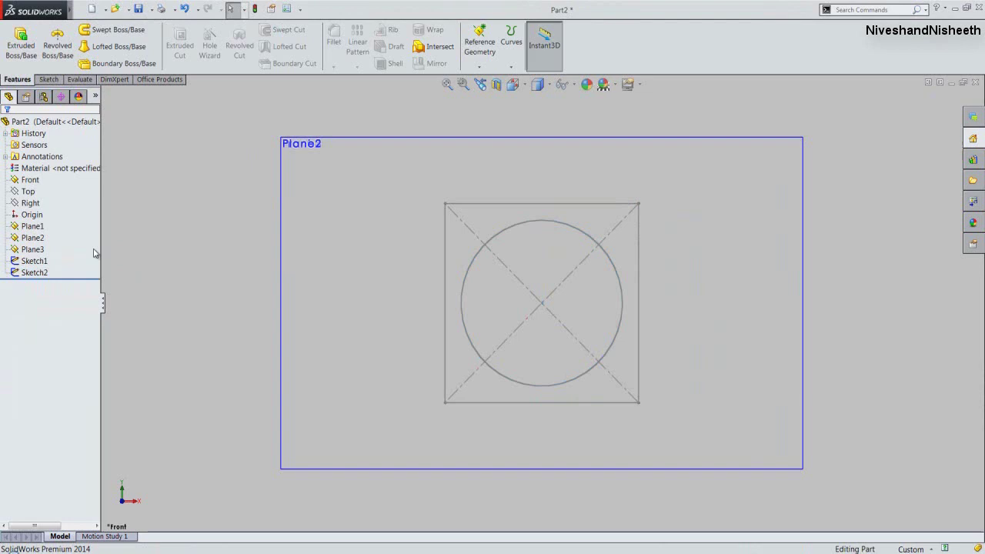
click(33, 237)
- Sketch a circle on Plane2 from the origin through the square's corner, then exit
right_click(42, 242)
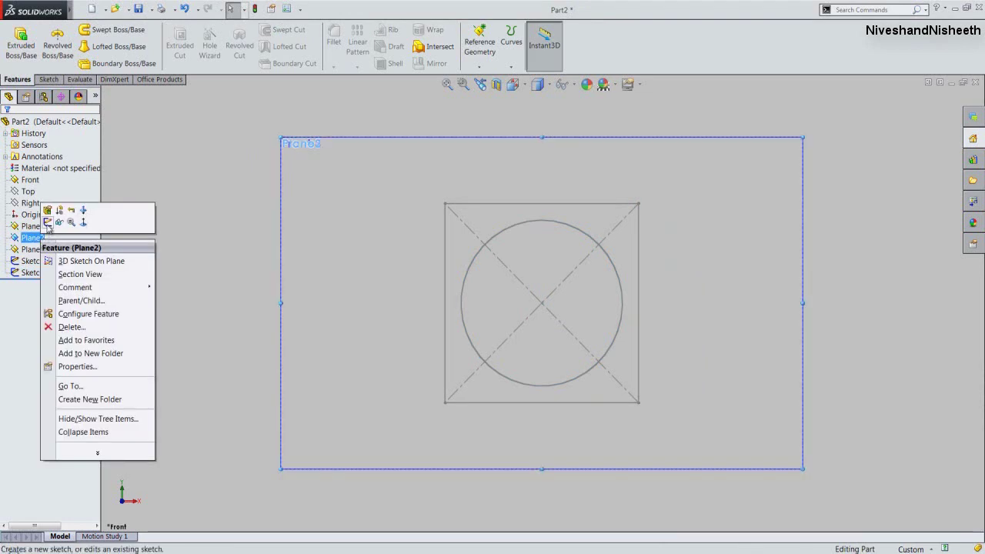
click(48, 223)
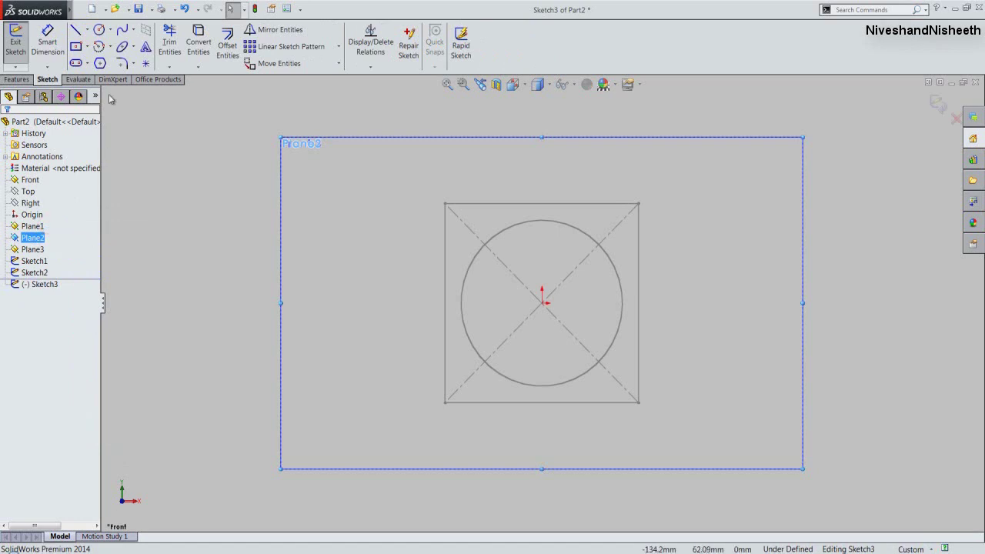
click(99, 33)
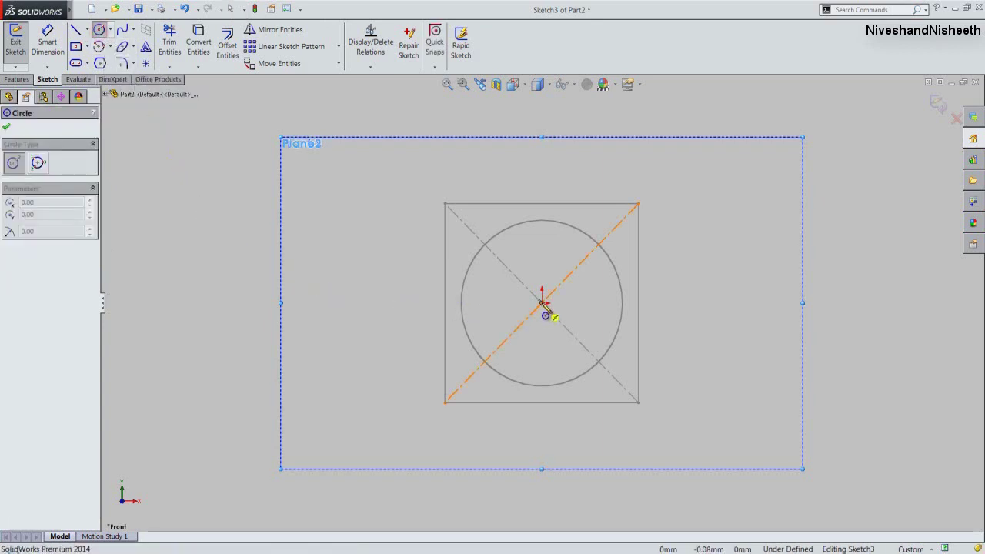
click(543, 303)
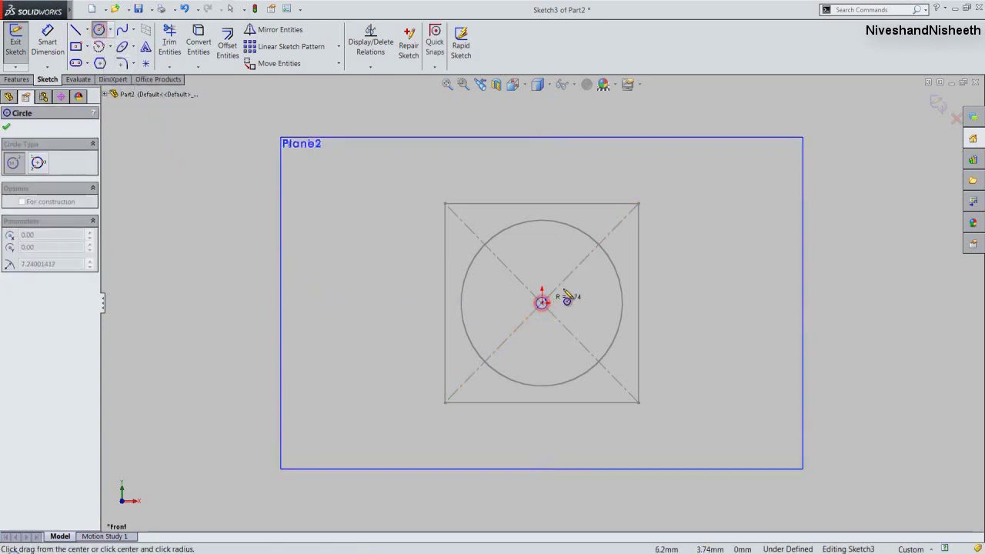
click(639, 205)
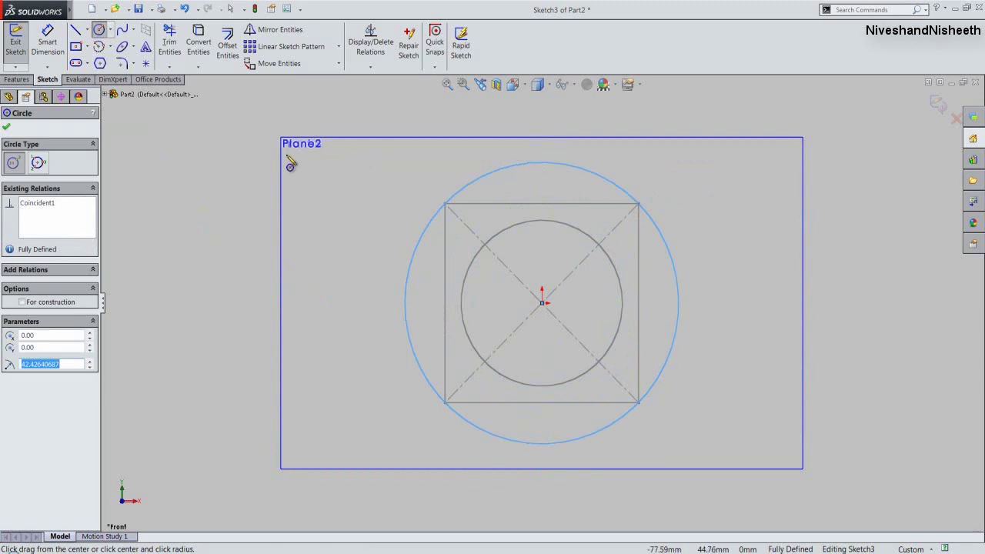
click(6, 129)
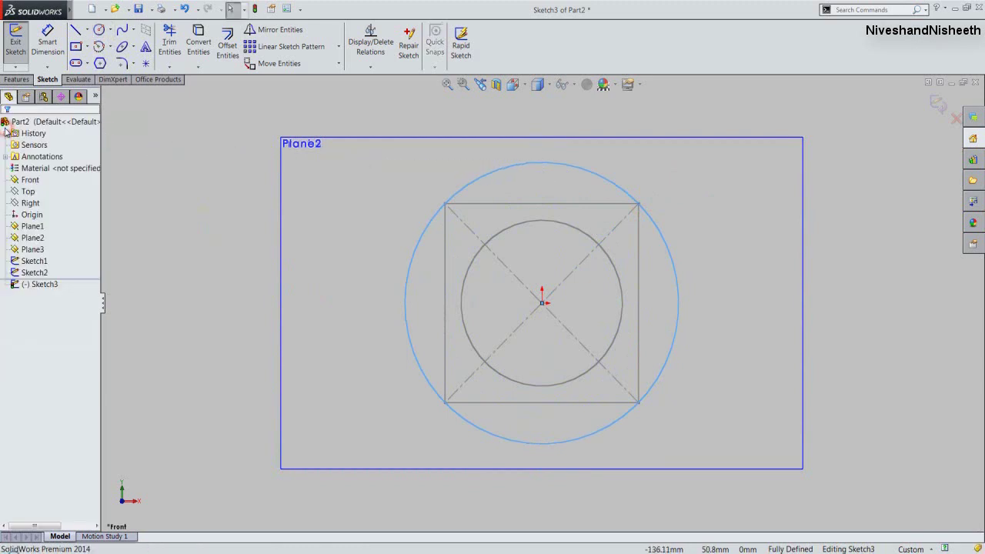
click(127, 132)
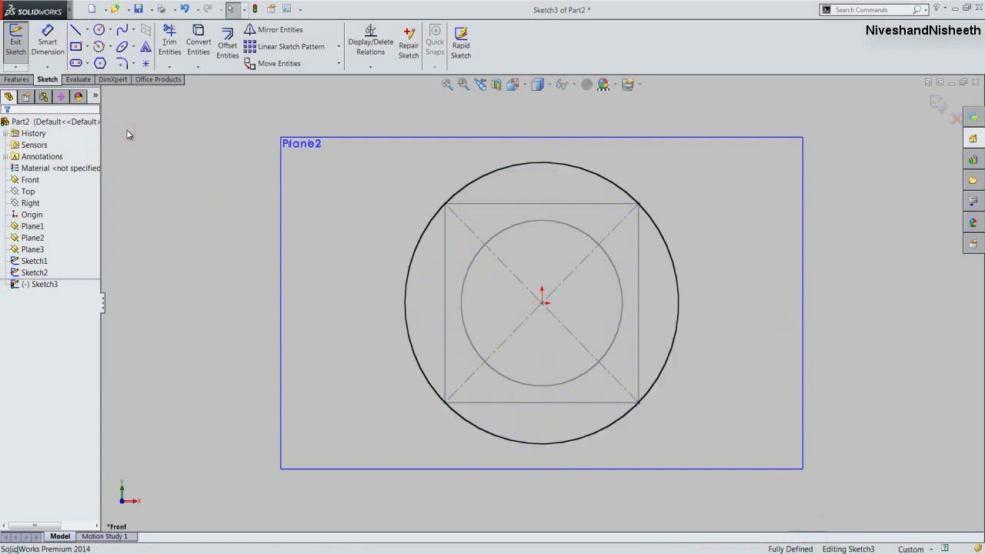
click(14, 50)
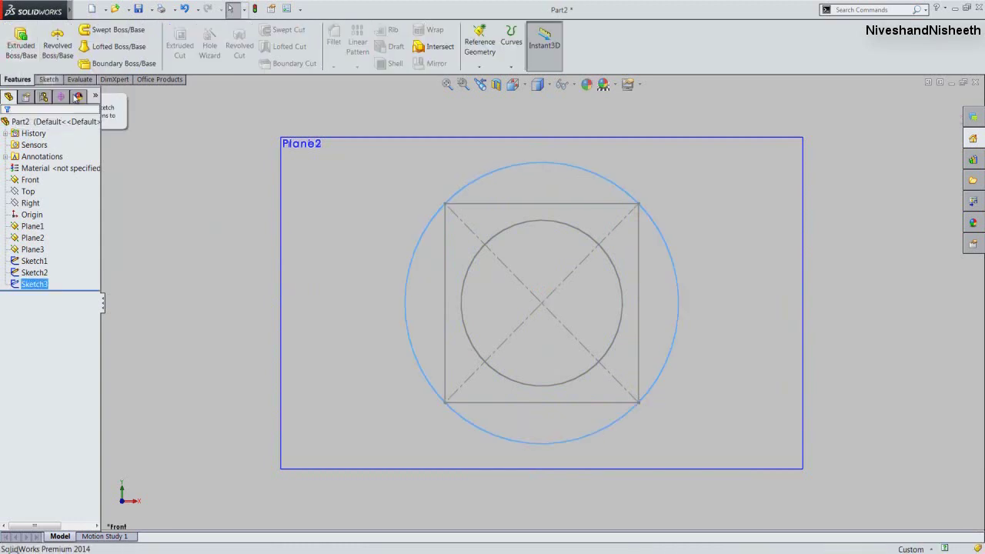
- Switch to an isometric view and copy Sketch3 to the clipboard
click(153, 182)
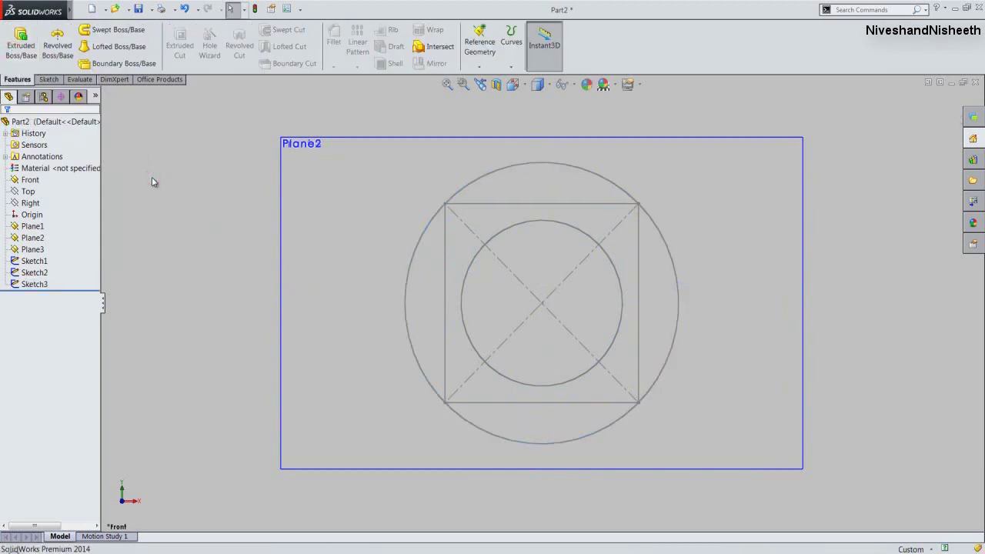
click(525, 88)
click(527, 91)
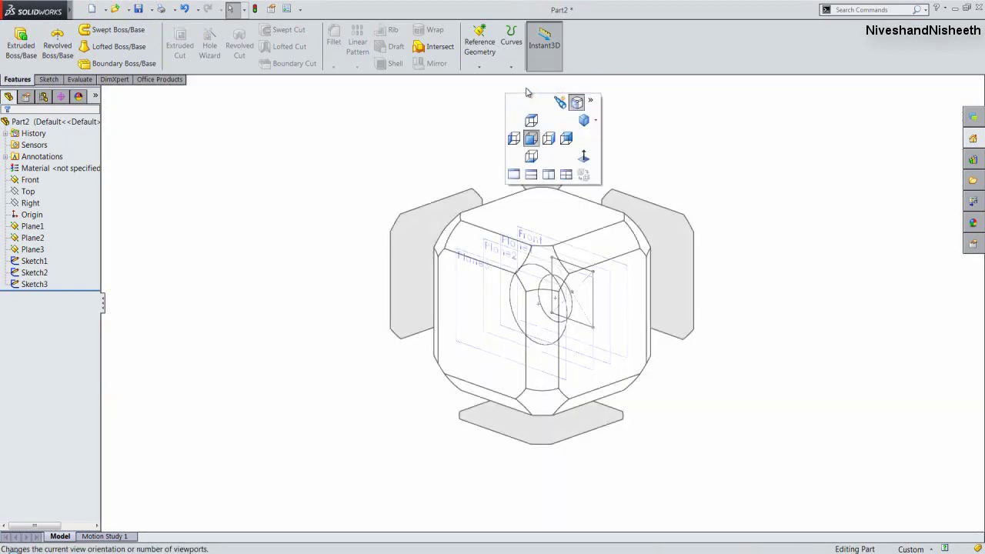
click(545, 274)
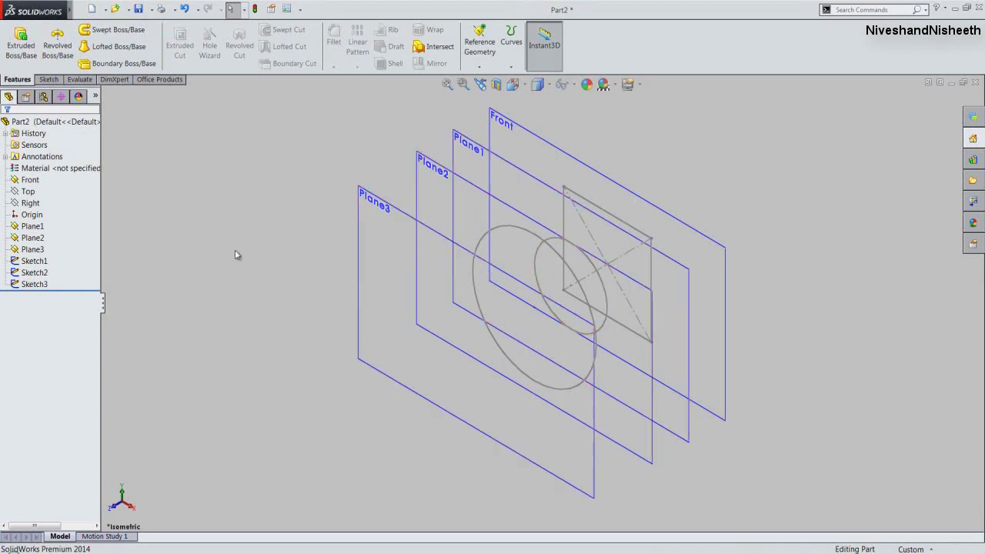
click(191, 245)
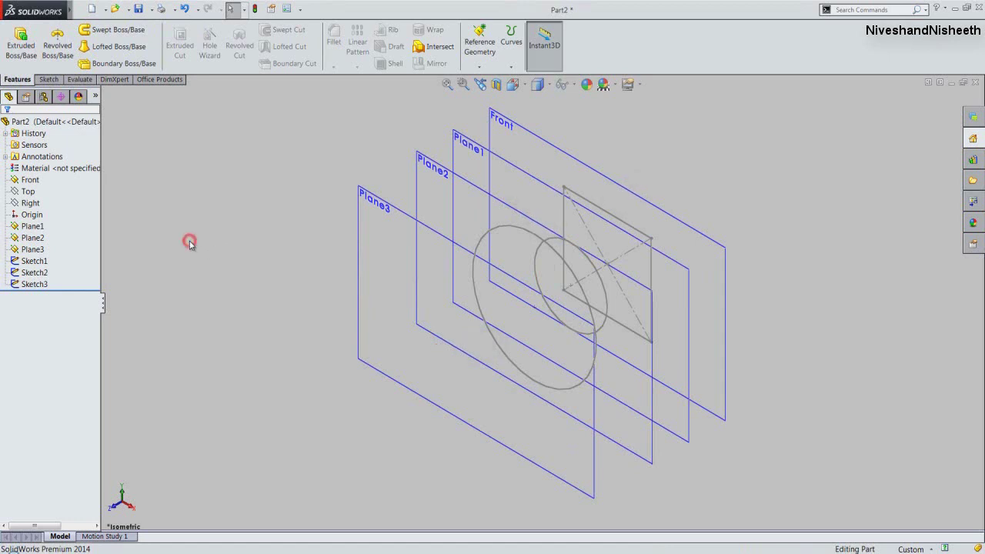
click(39, 284)
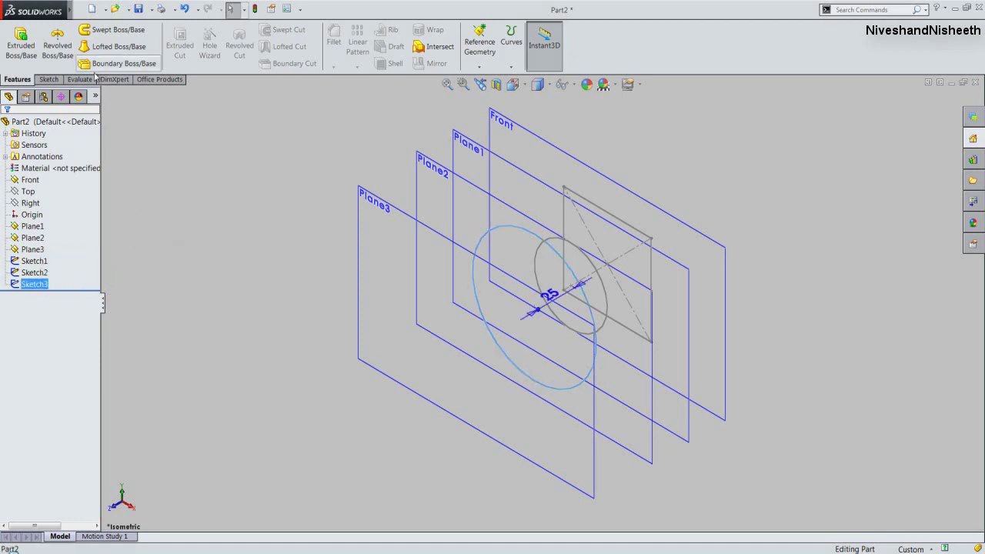
mouse_move(72, 16)
click(101, 10)
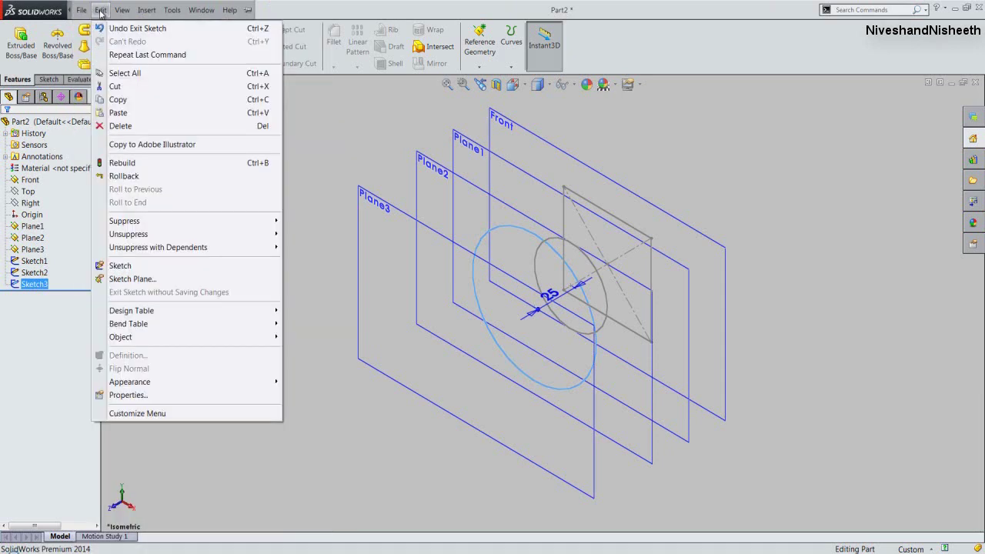
click(119, 100)
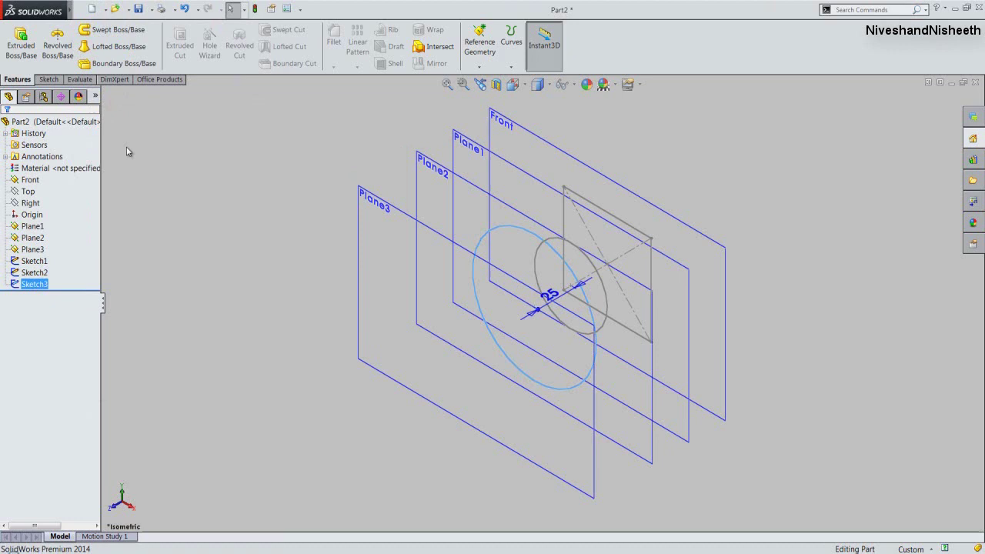
- Paste the copied circle sketch onto Plane3 as Sketch4
click(129, 175)
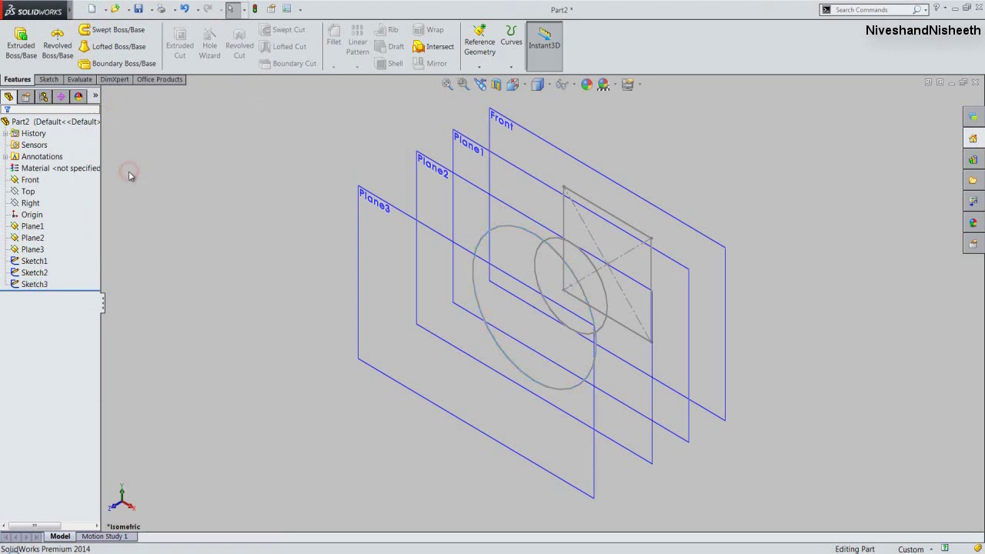
click(34, 249)
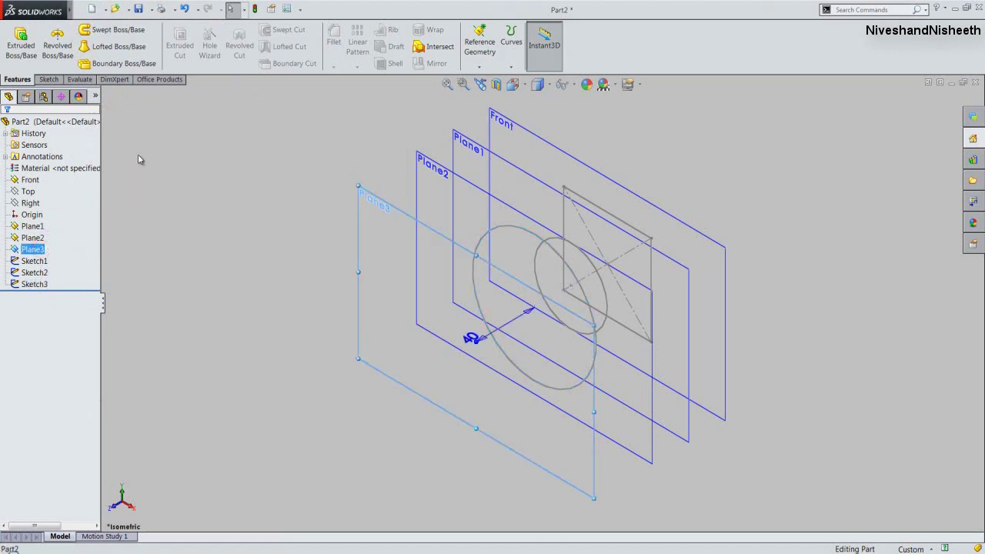
click(99, 10)
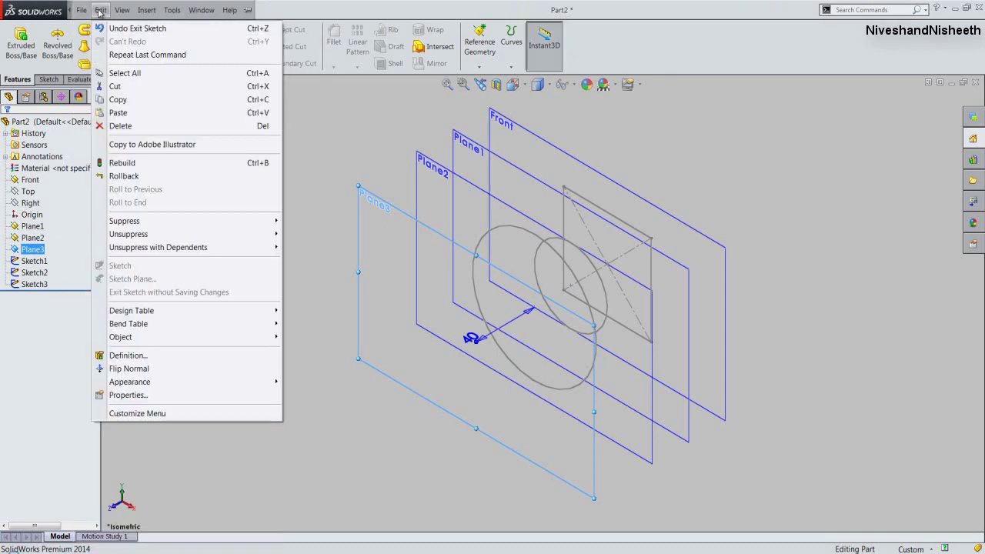
click(118, 114)
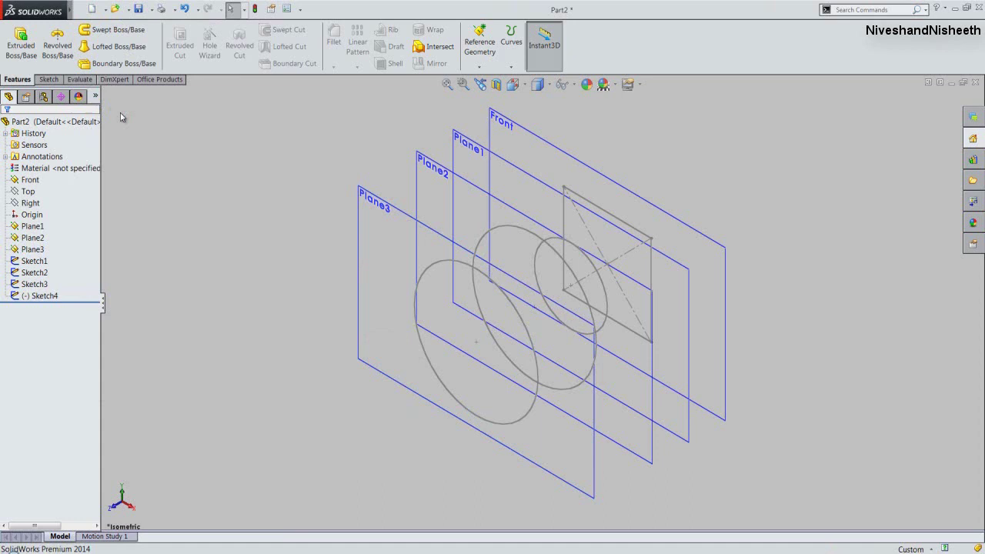
- Loft Sketch1 through Sketch4, from the Front square to the Plane1–Plane3 round profiles, into a solid
click(135, 48)
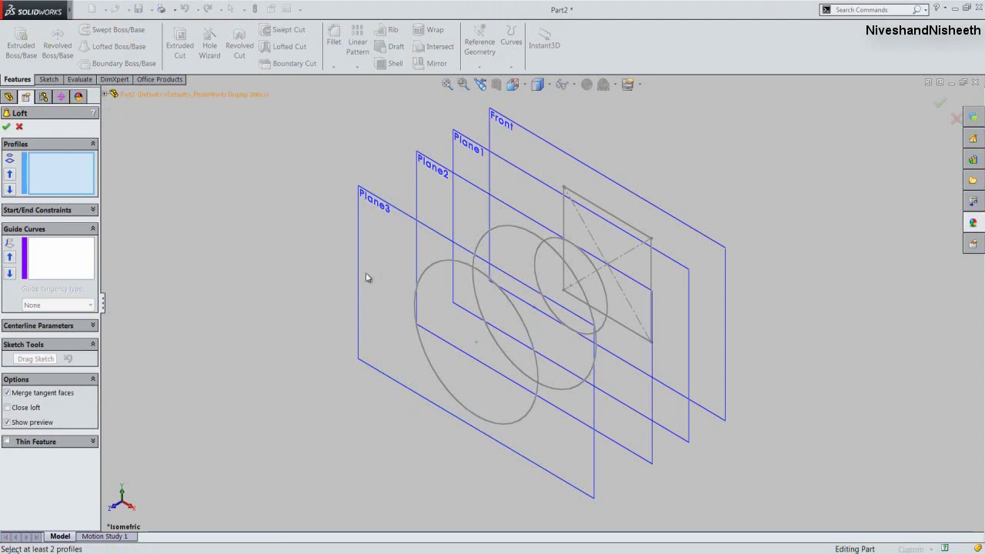
click(650, 241)
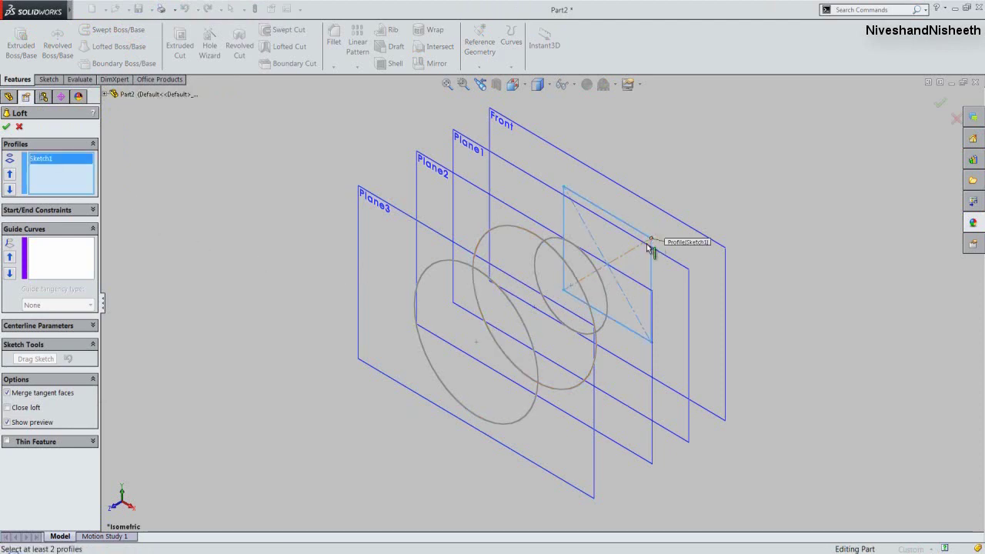
click(594, 268)
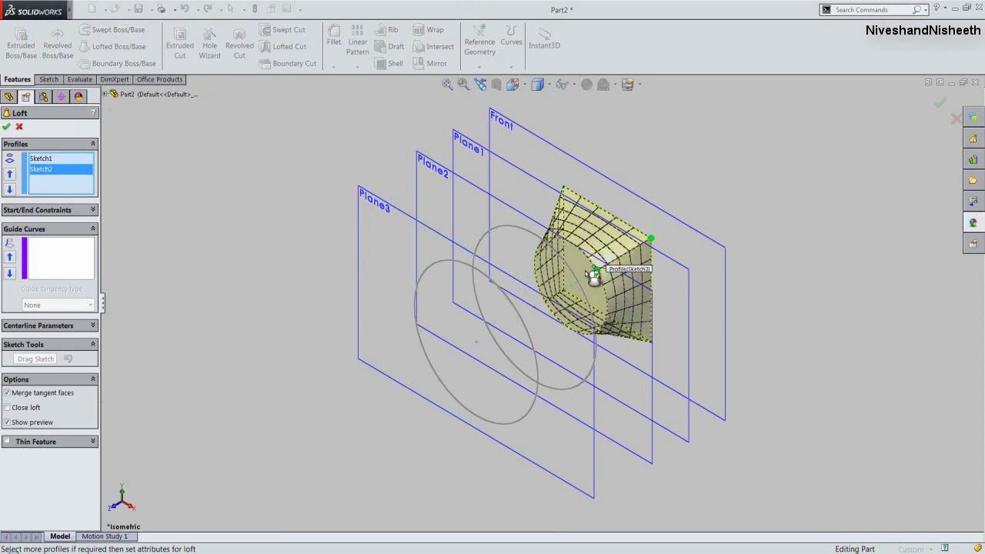
click(577, 278)
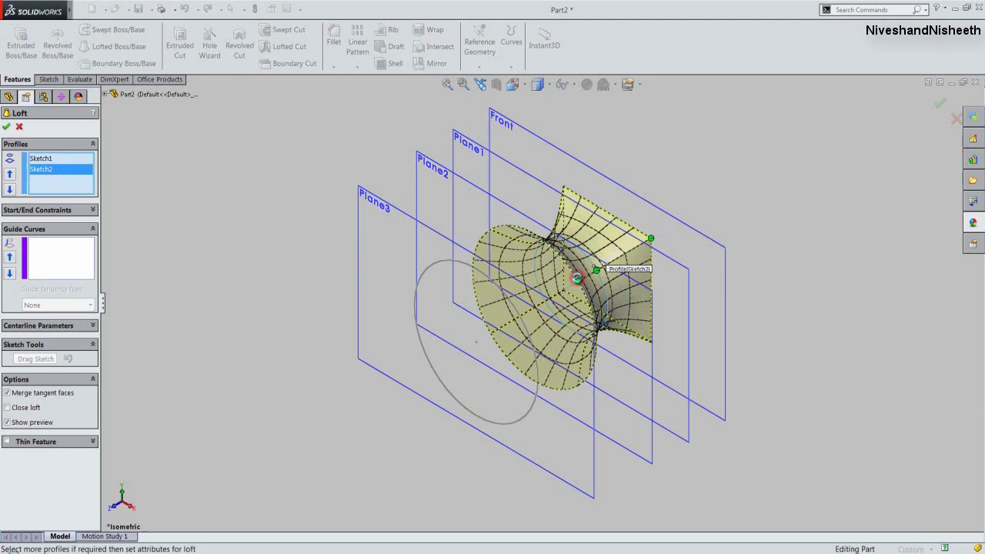
click(514, 310)
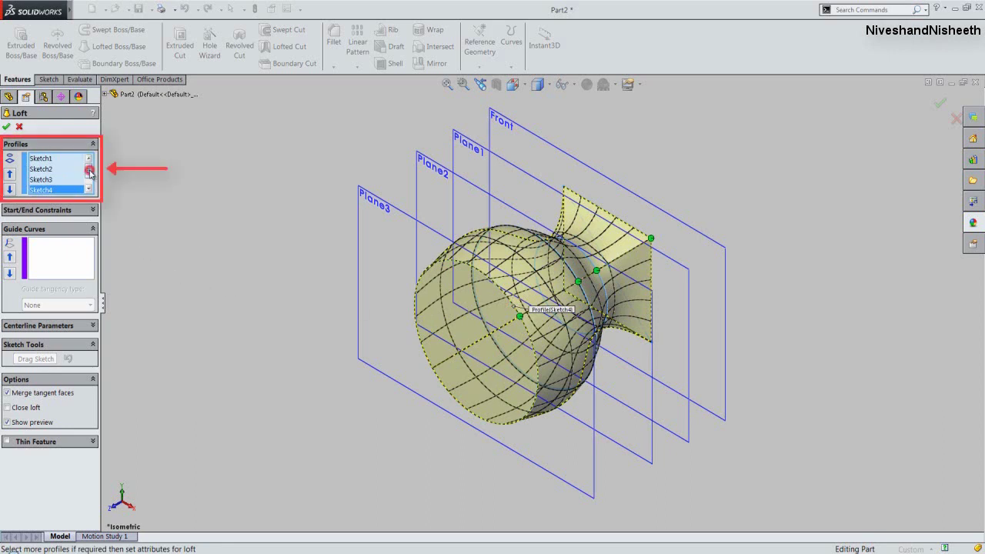
drag(89, 171, 90, 171)
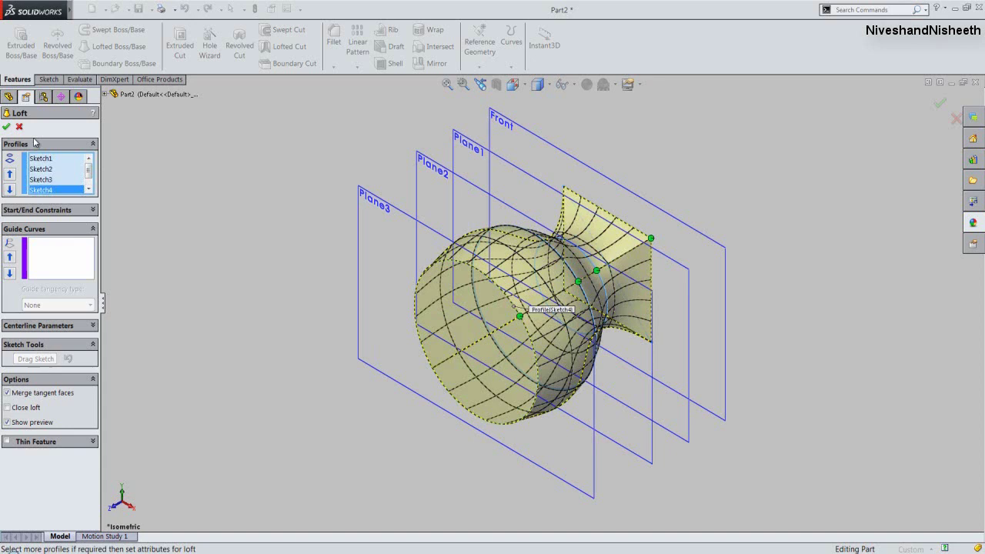
click(6, 127)
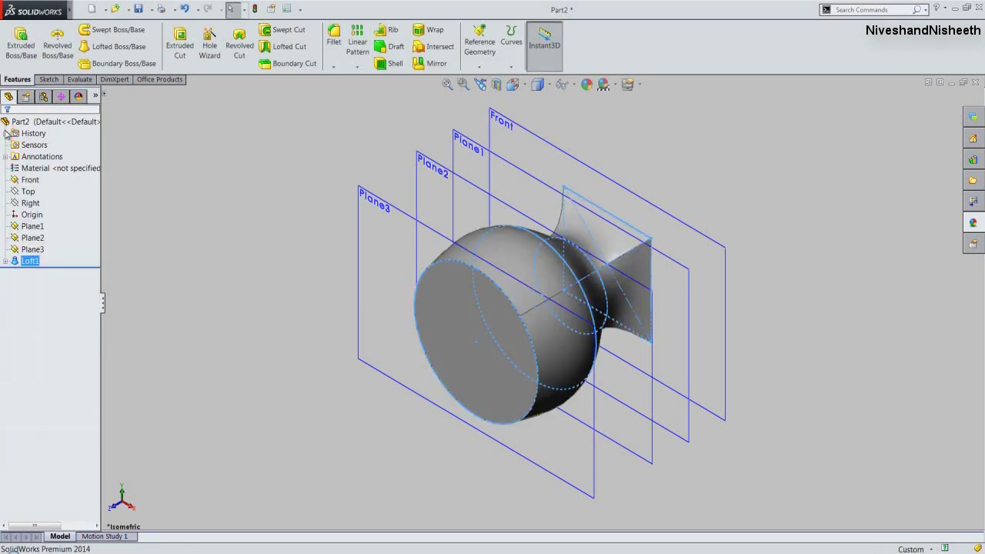
- Give the whole loft body the custom cream colour RGB 231, 214, 173
click(151, 186)
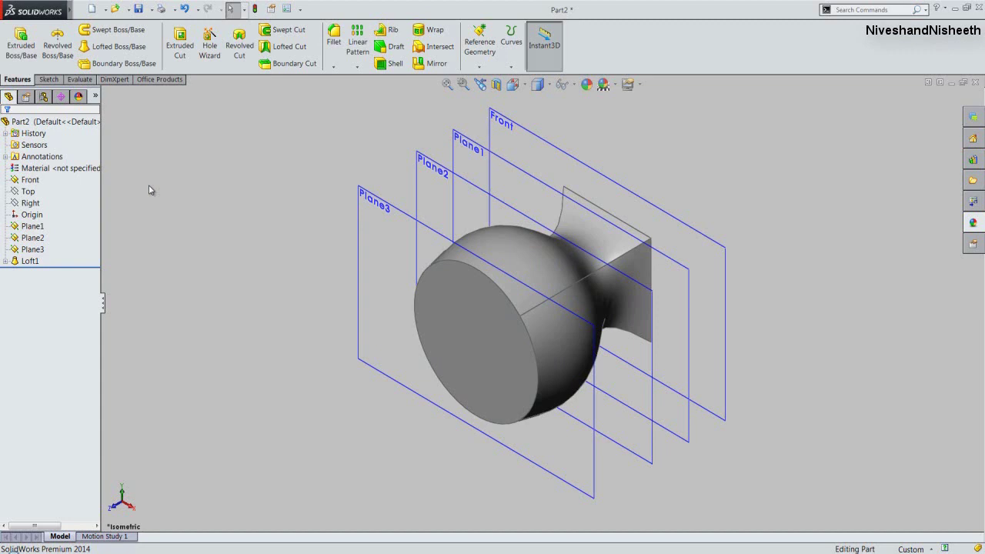
click(587, 86)
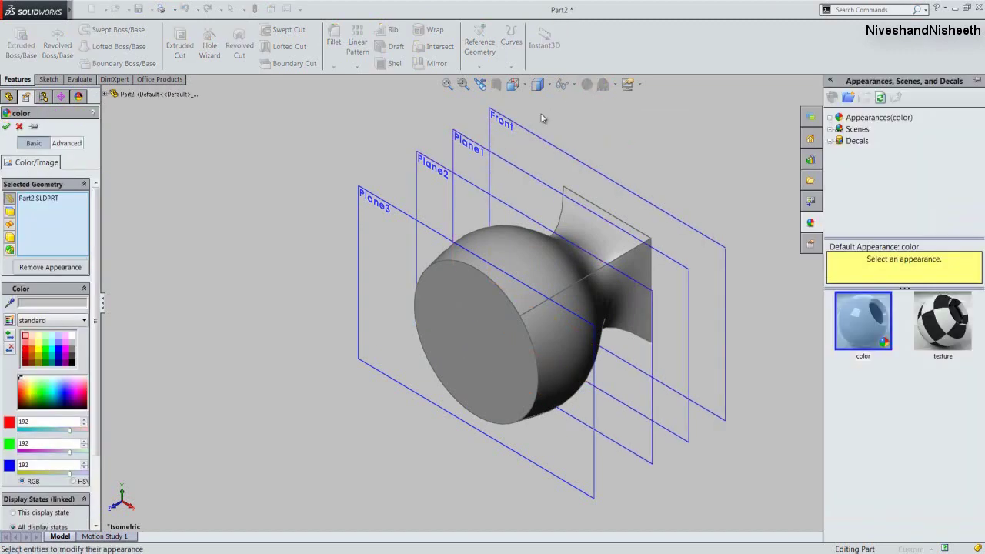
click(77, 303)
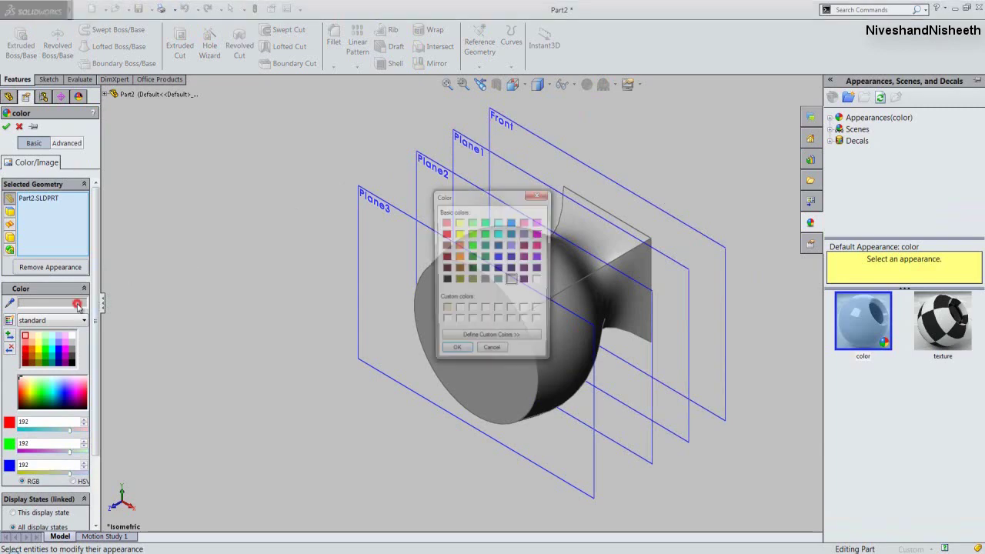
click(445, 309)
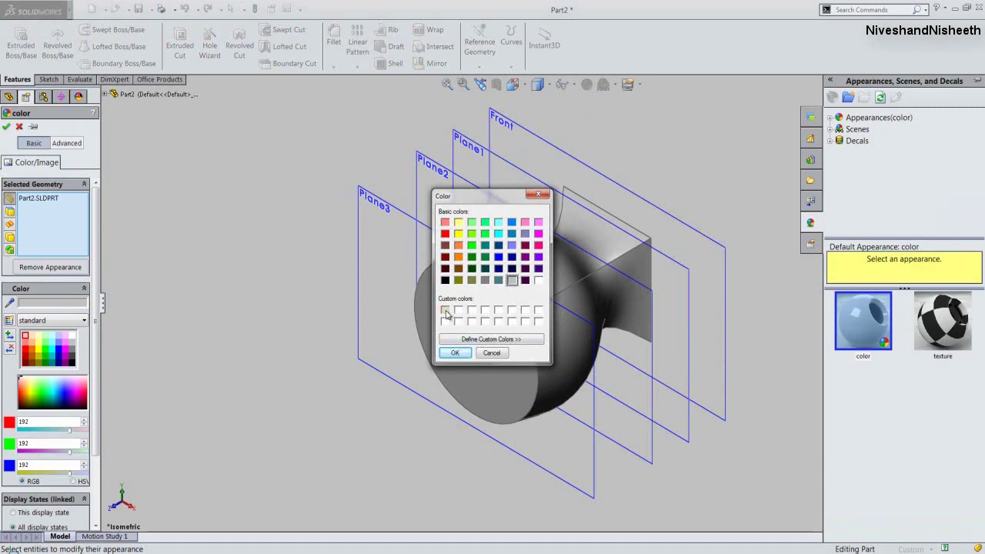
click(455, 353)
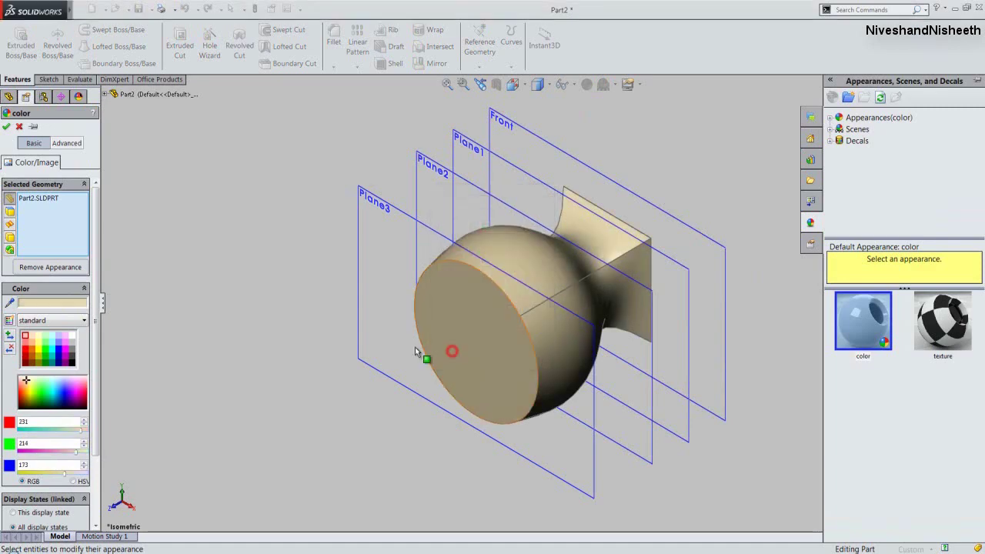
click(242, 286)
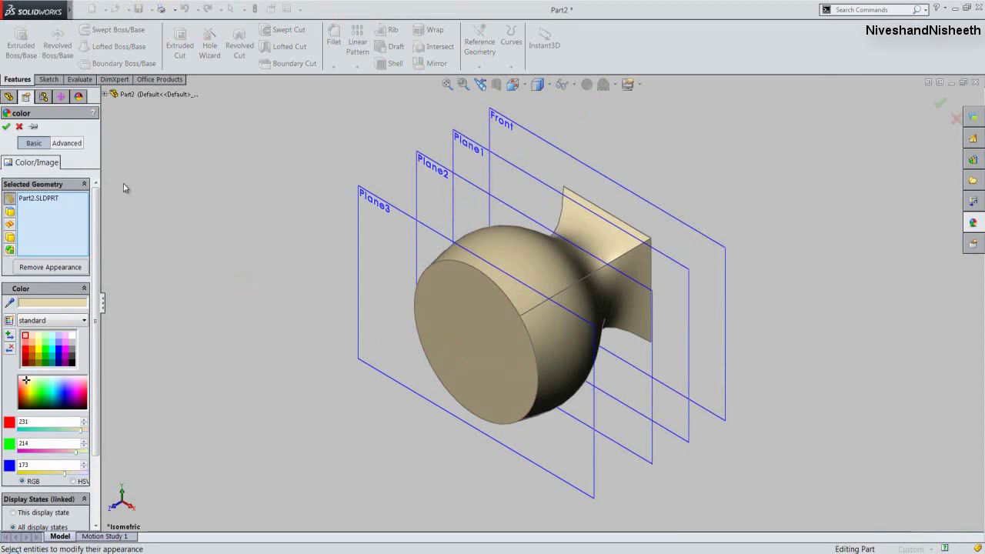
click(6, 127)
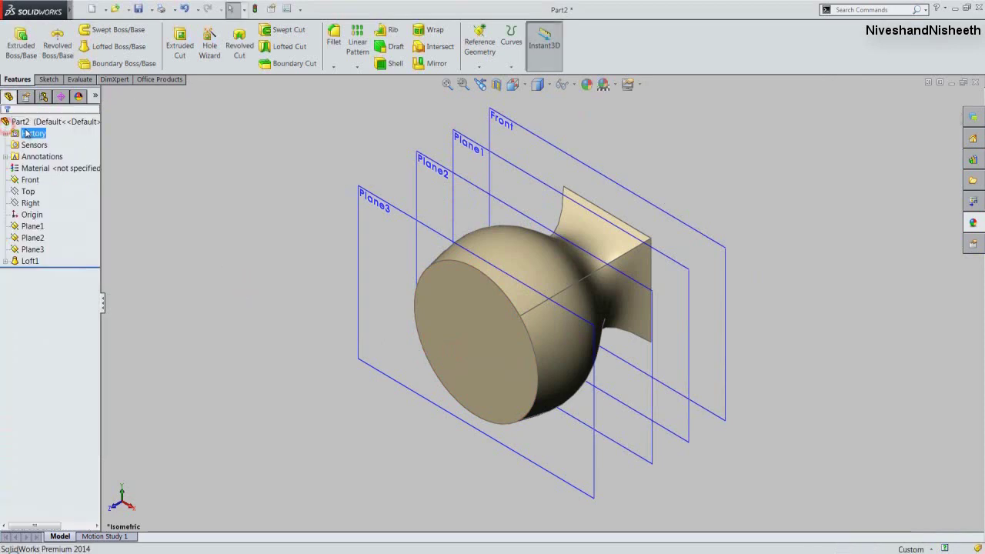
- Save the part as 'Hammer Head' in the Documents user folder, then select the Front plane
click(140, 10)
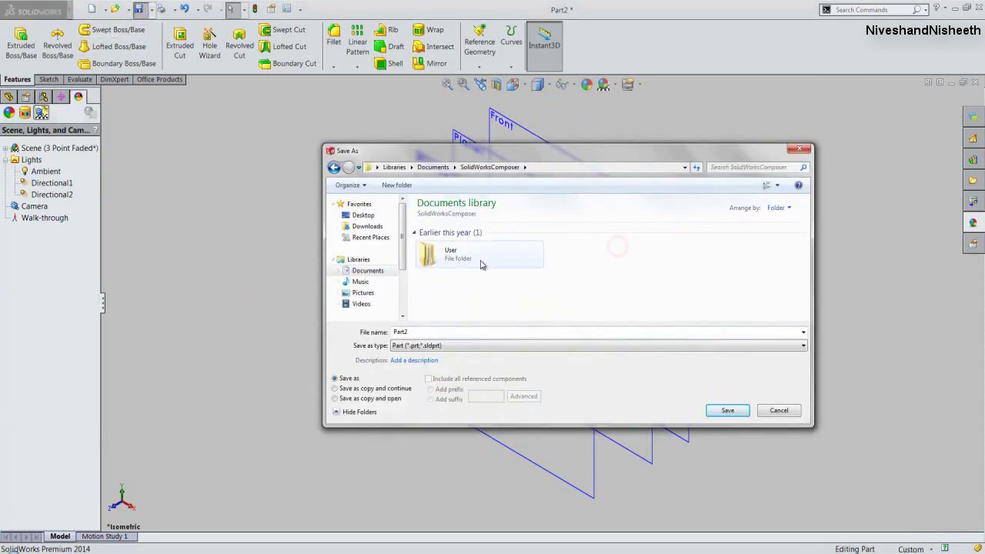
click(462, 262)
double_click(463, 262)
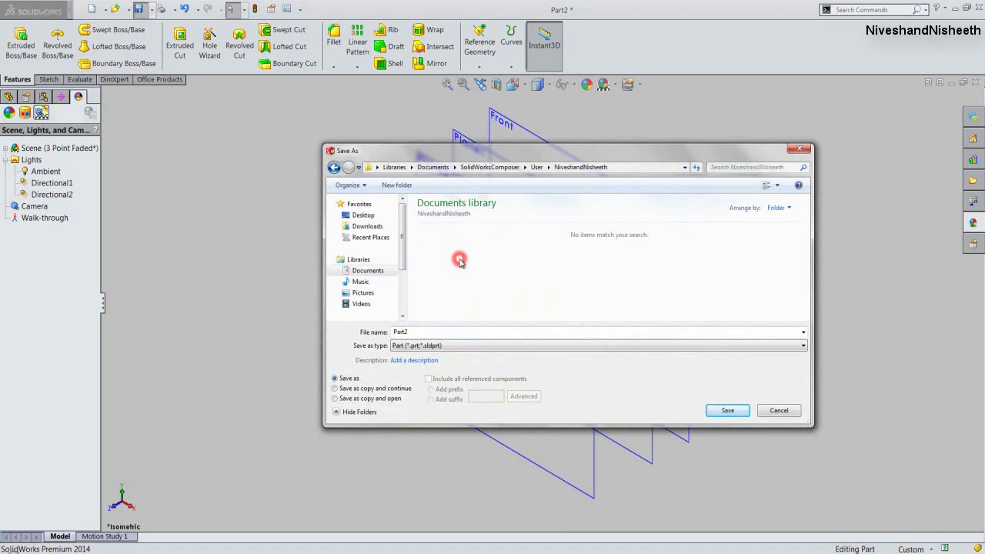
double_click(409, 331)
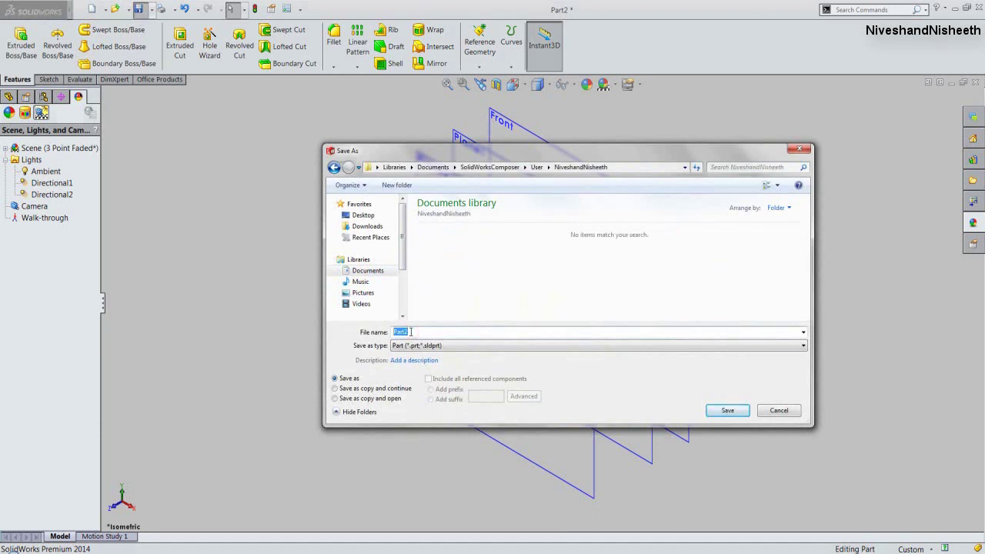
text(Hammer Head)
click(720, 413)
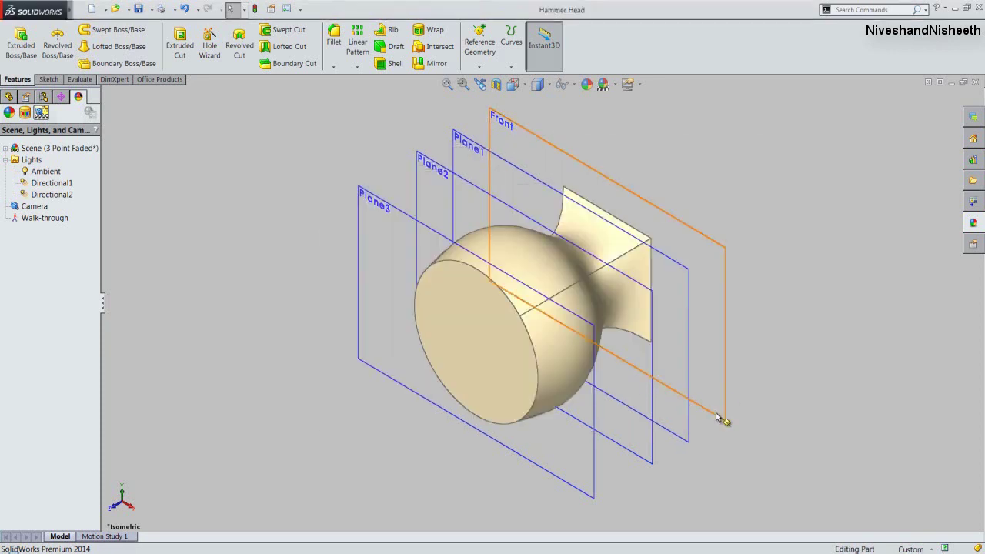
click(209, 400)
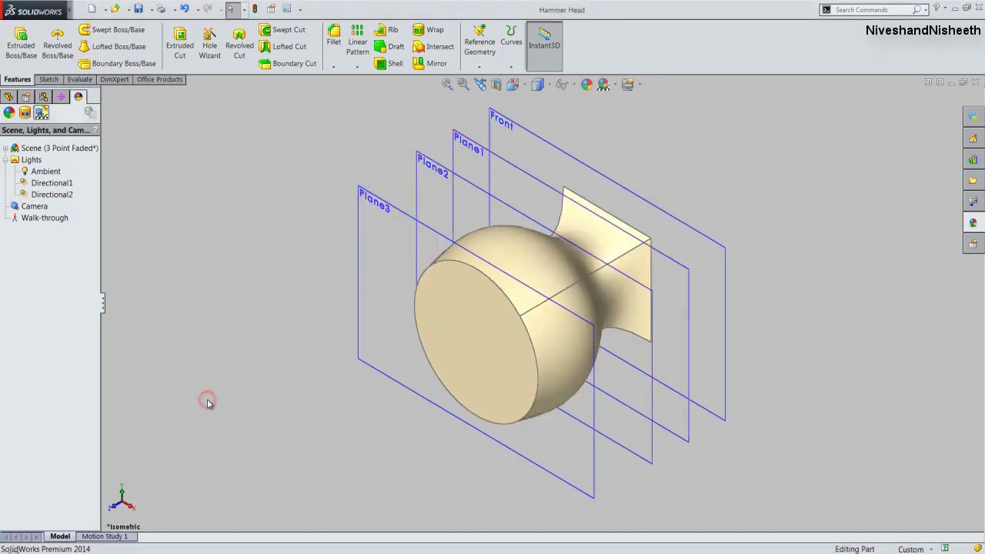
click(500, 118)
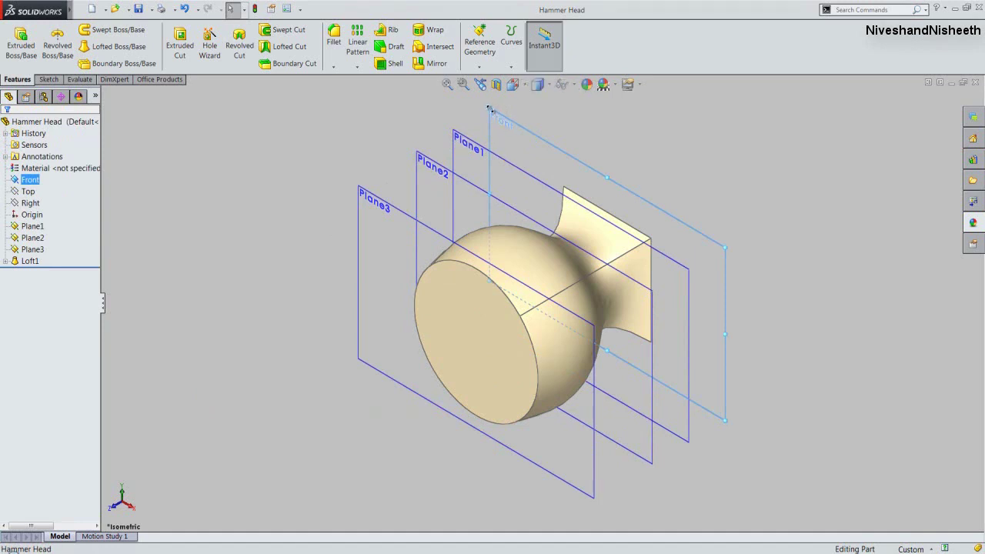
- Ctrl-drag the Front plane to create Plane4 at a 200 mm offset
ctrl+drag(494, 118, 525, 121)
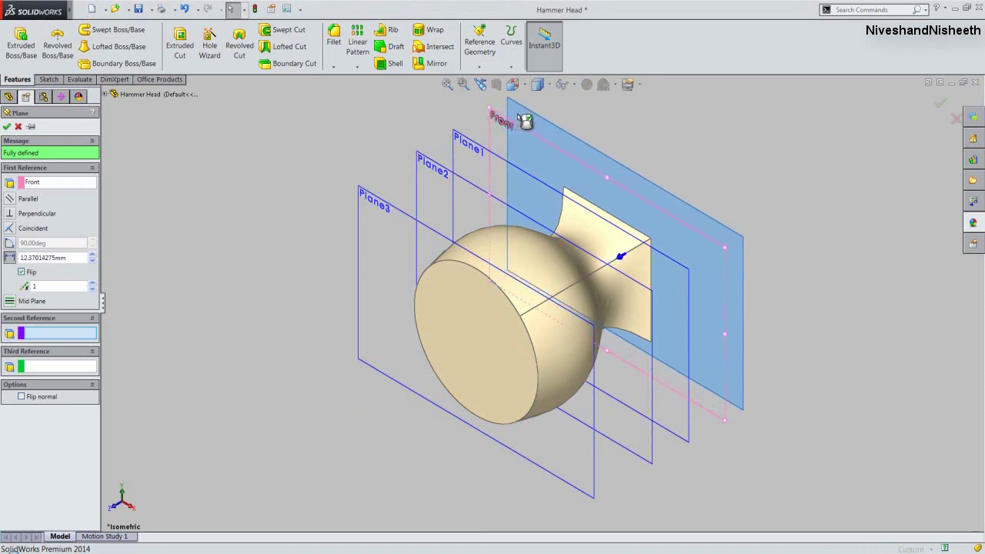
ctrl+drag(524, 121, 575, 125)
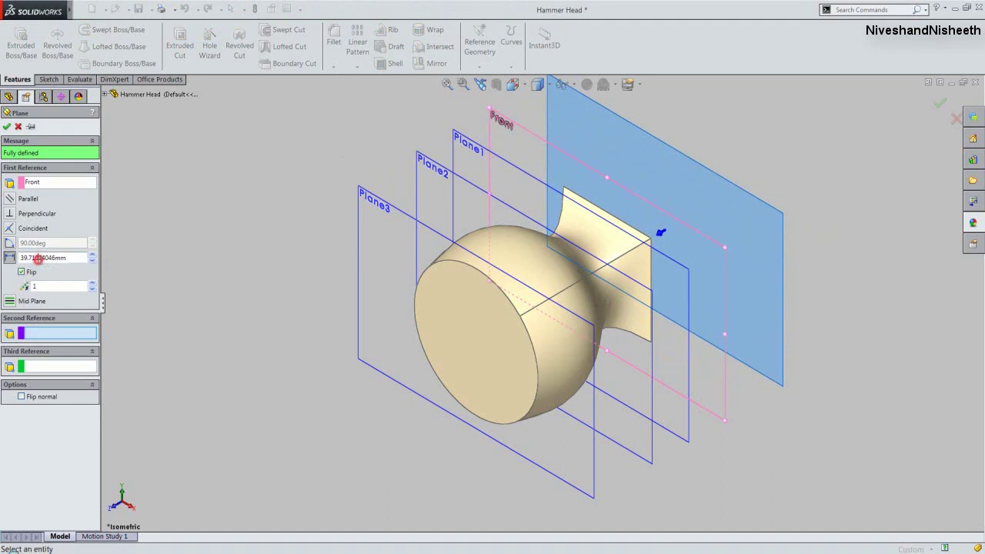
click(54, 258)
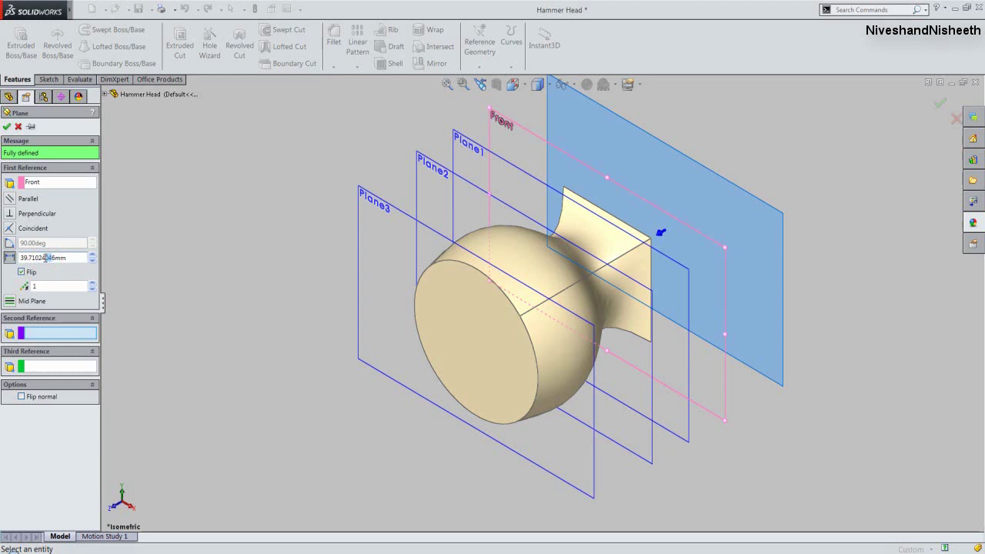
drag(54, 258, 24, 258)
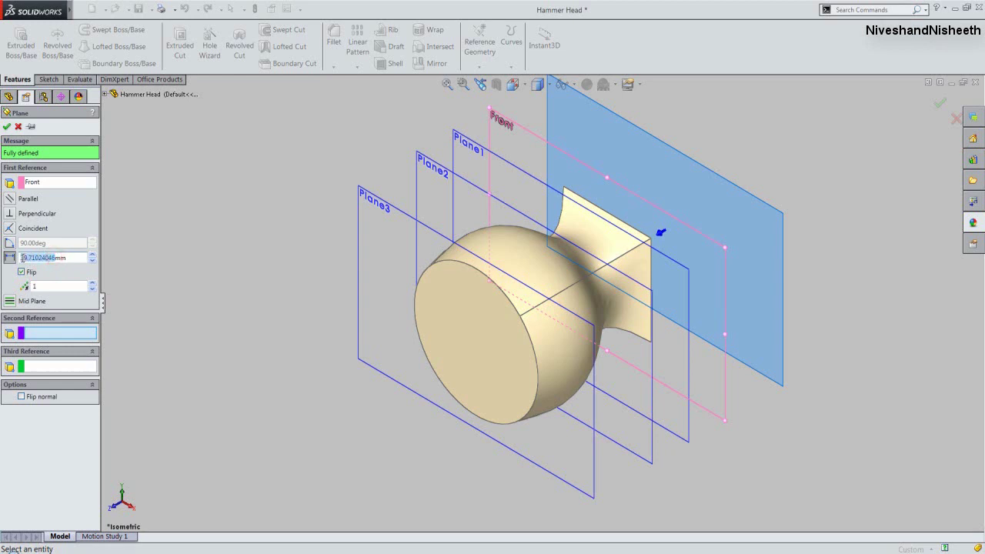
key(BackSpace)
key(Return)
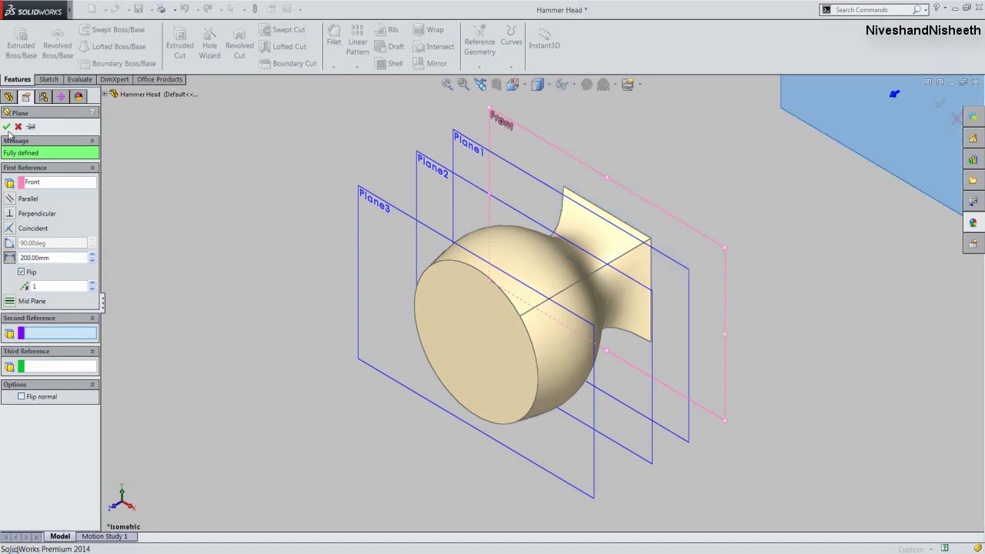
click(7, 128)
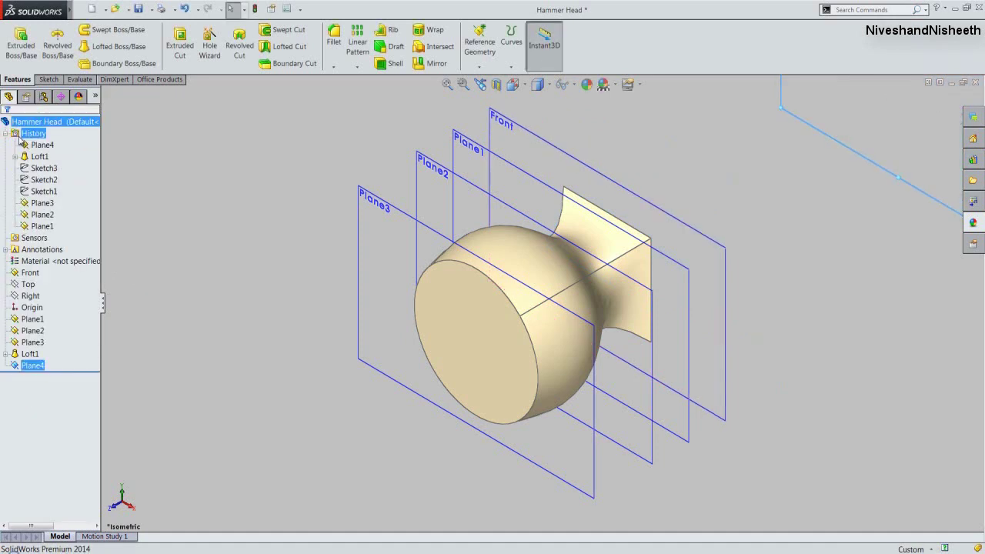
- Zoom to fit the model and switch the display style to Hidden Lines Removed
click(182, 264)
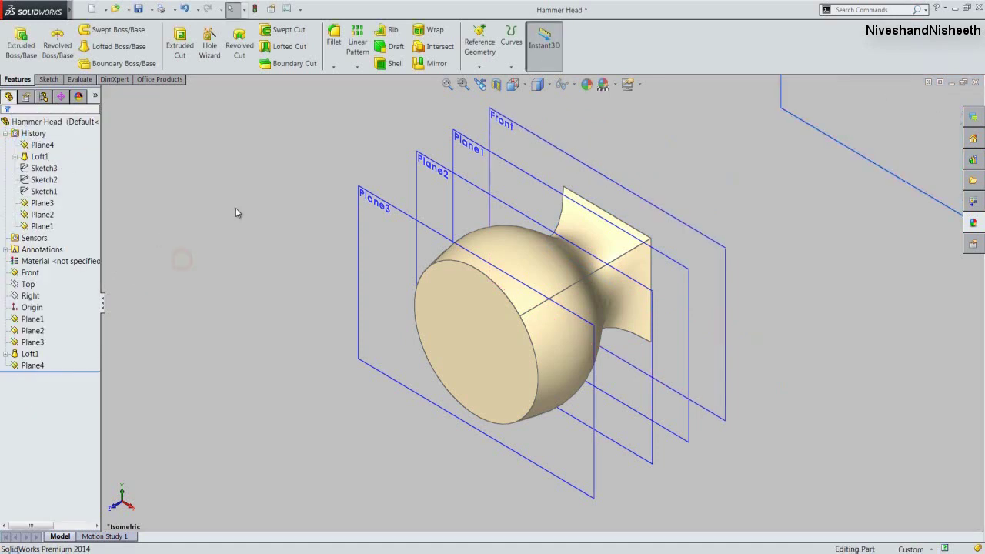
click(447, 86)
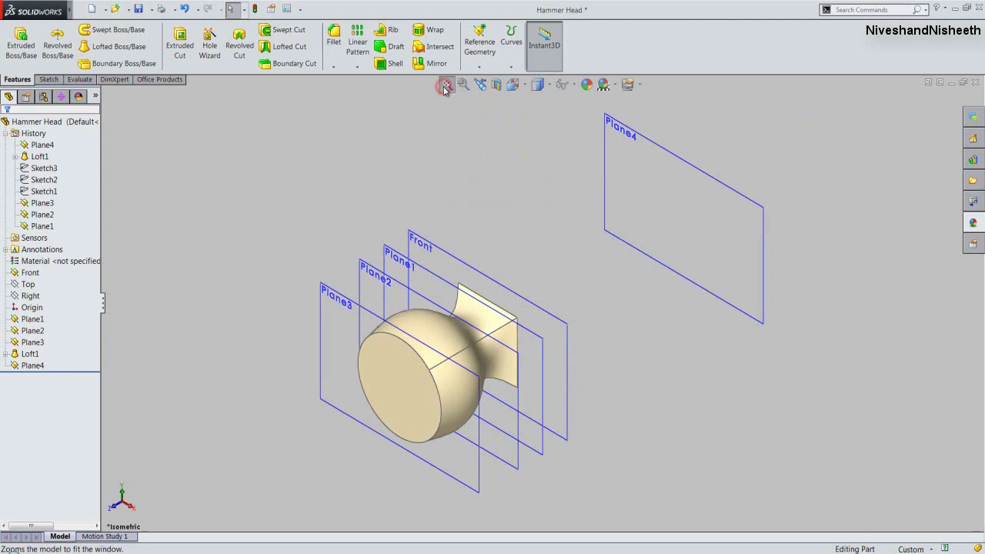
click(192, 161)
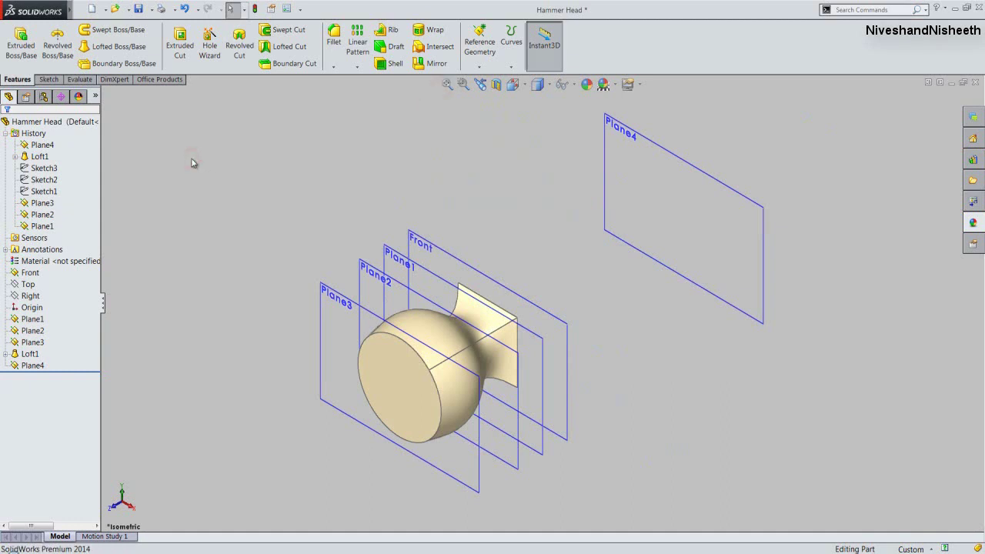
click(195, 161)
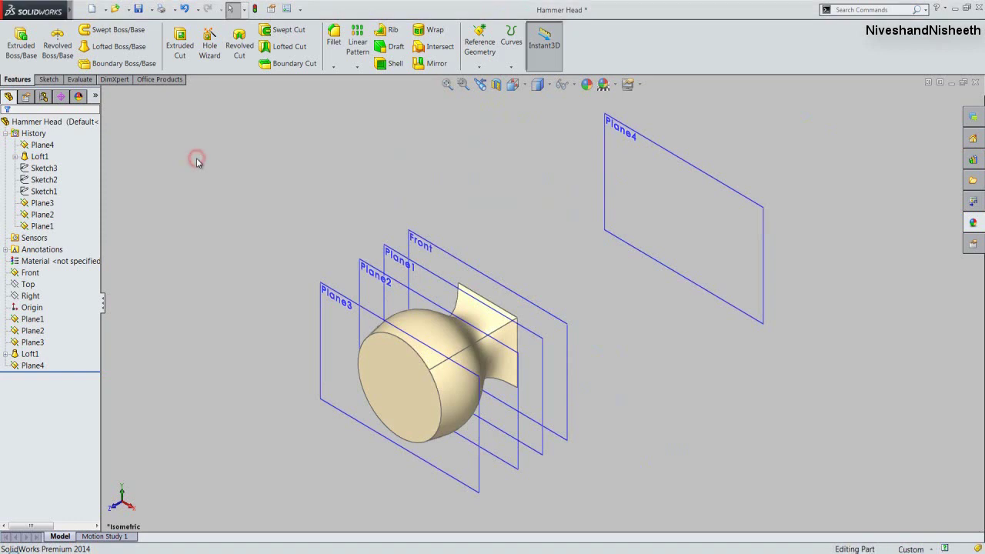
click(549, 88)
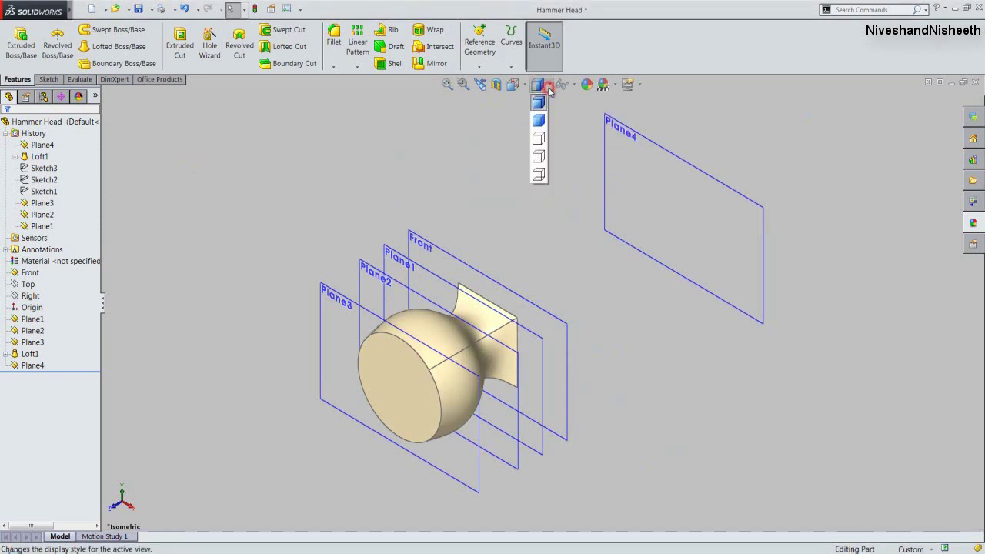
click(538, 141)
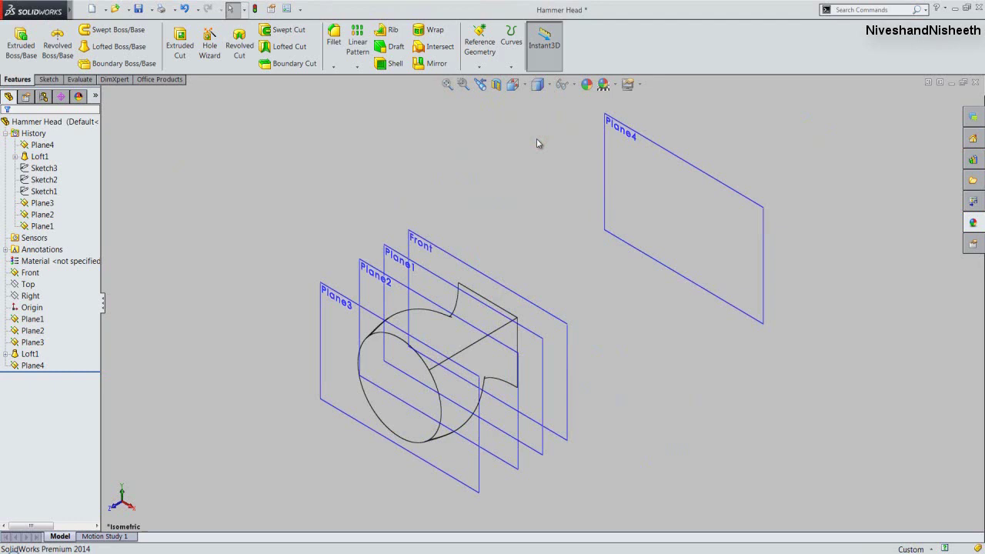
- View the model normal to Plane4
click(606, 116)
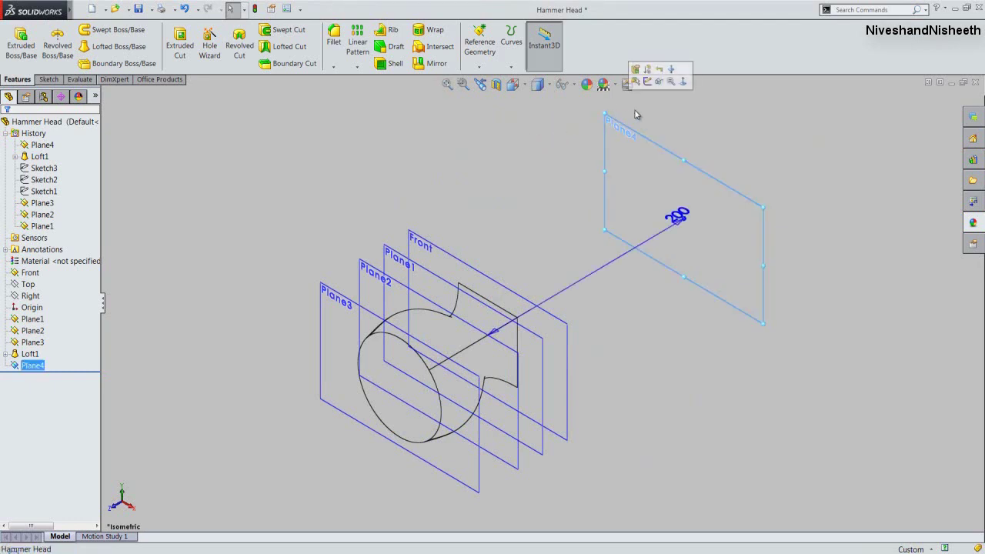
click(683, 81)
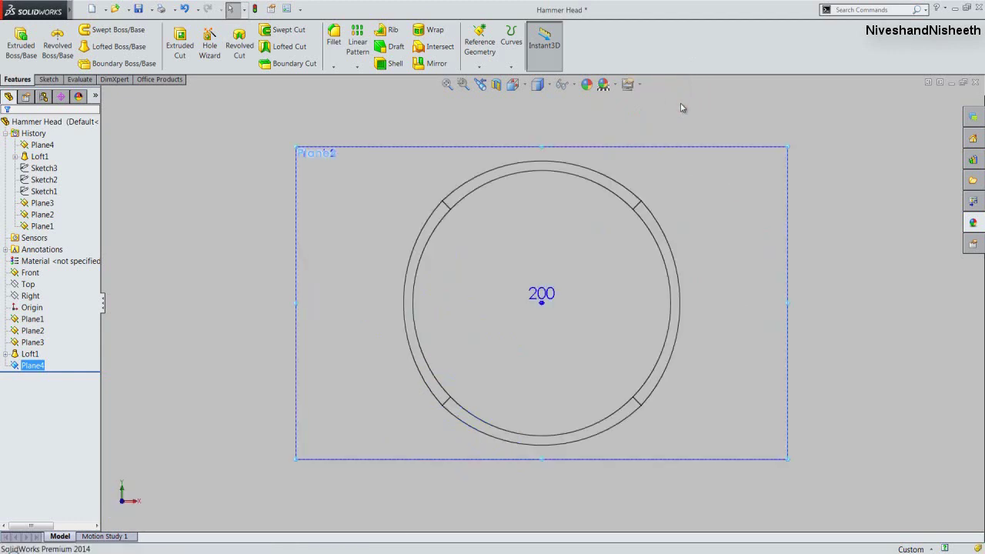
click(682, 107)
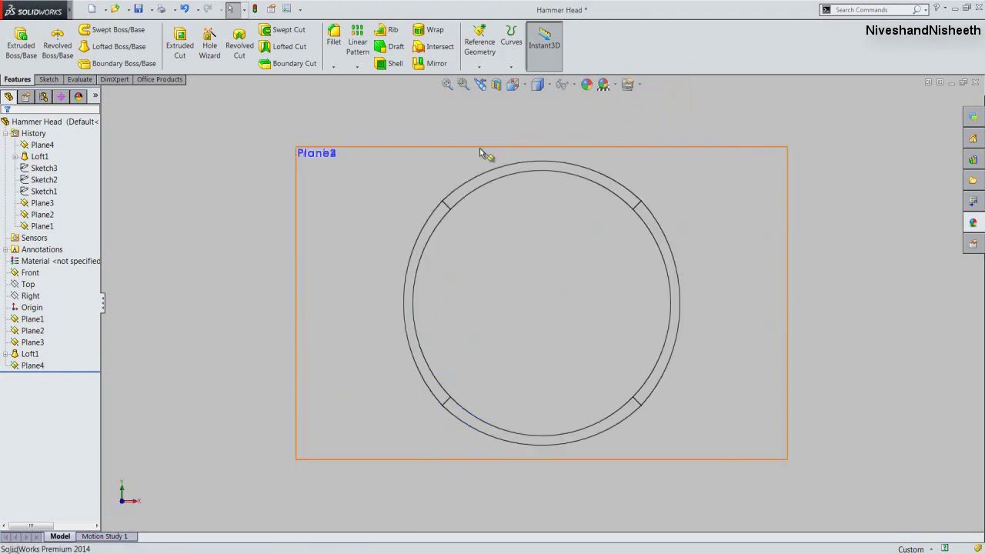
- Sketch an origin-centred rectangle of about 134 × 26 mm on Plane4
click(34, 365)
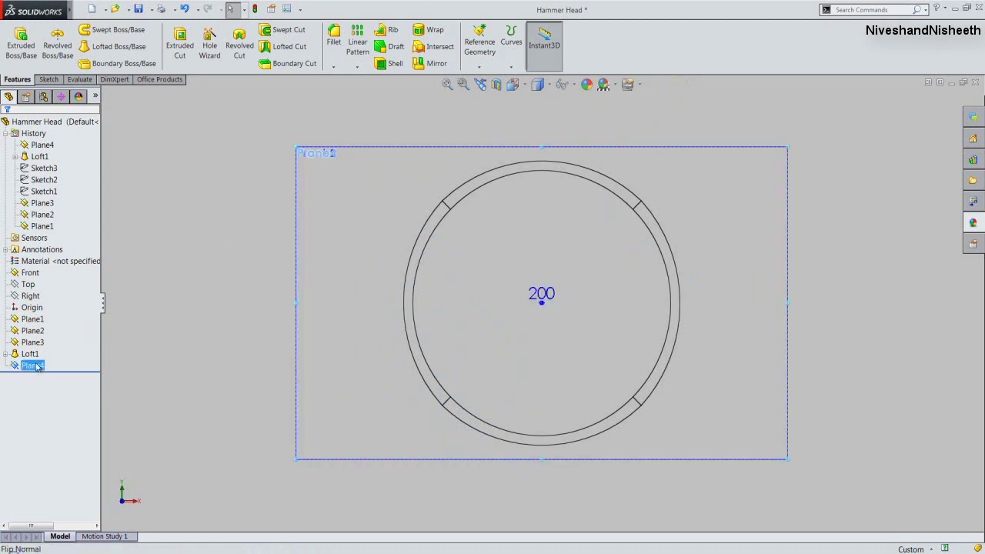
right_click(37, 367)
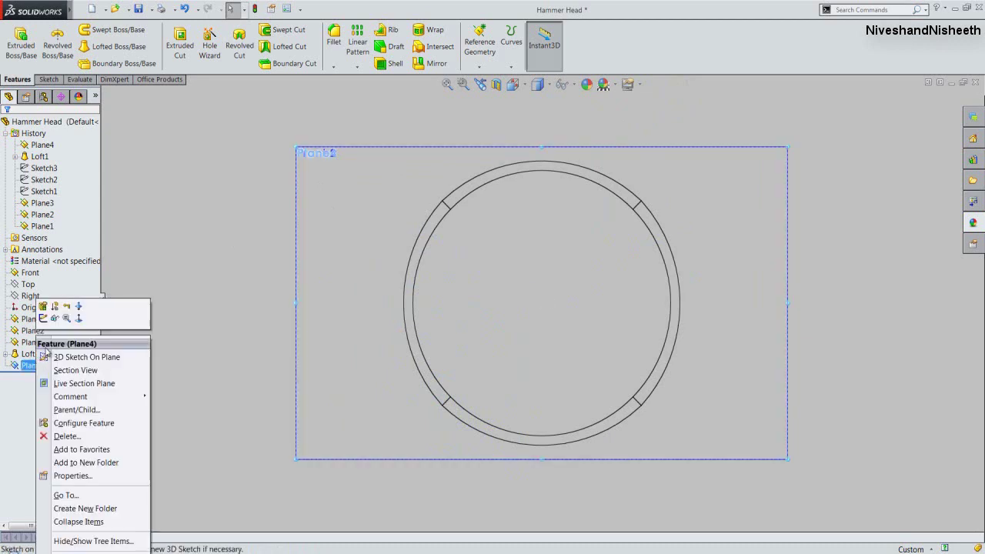
click(44, 318)
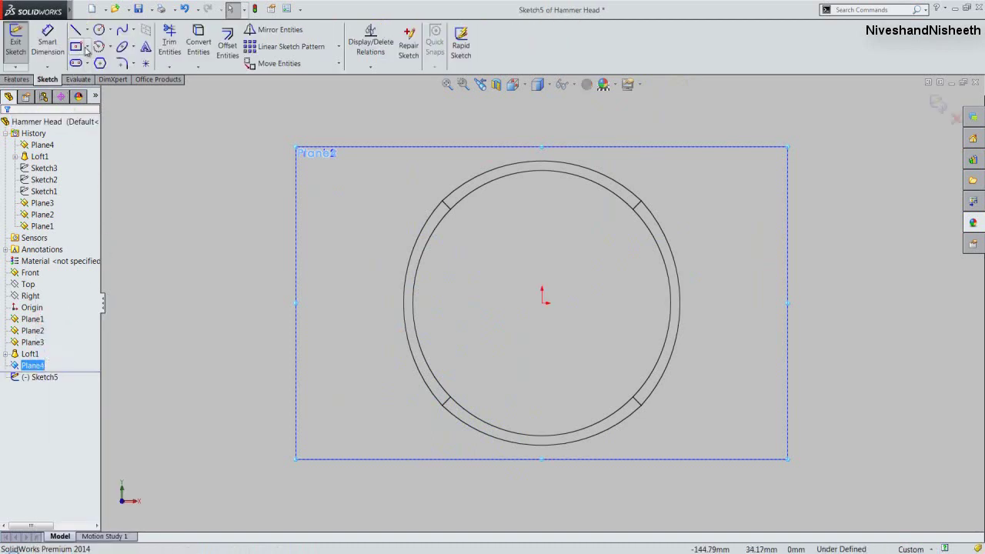
click(87, 49)
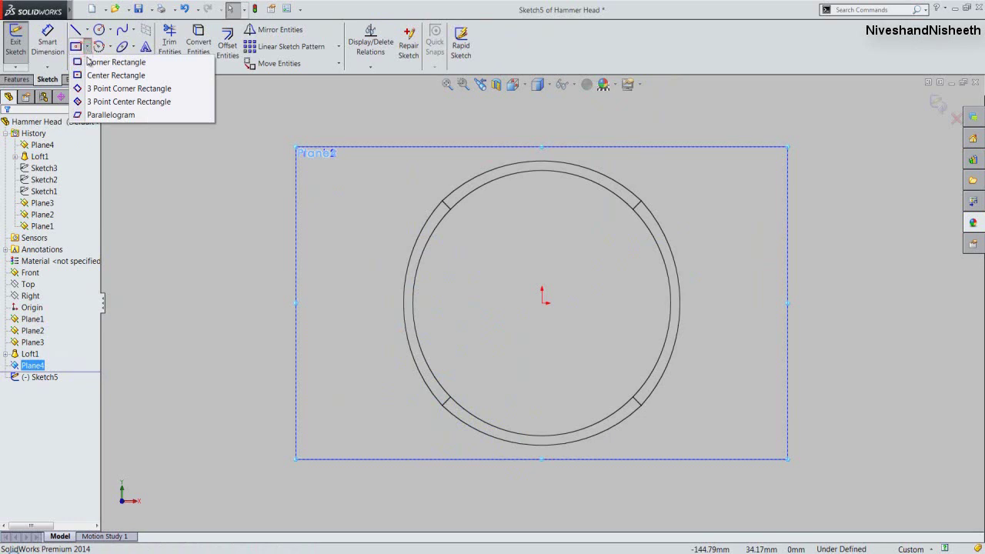
click(80, 77)
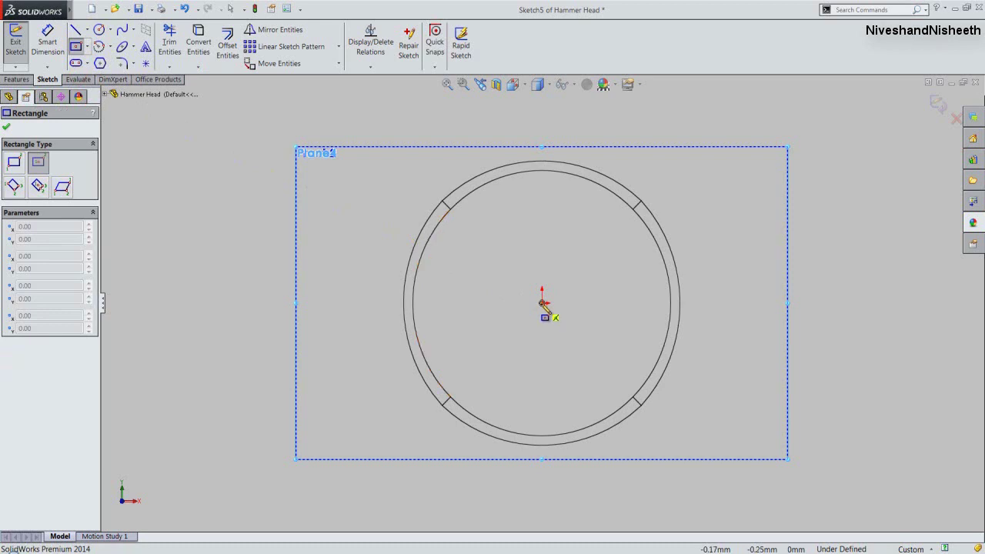
click(543, 303)
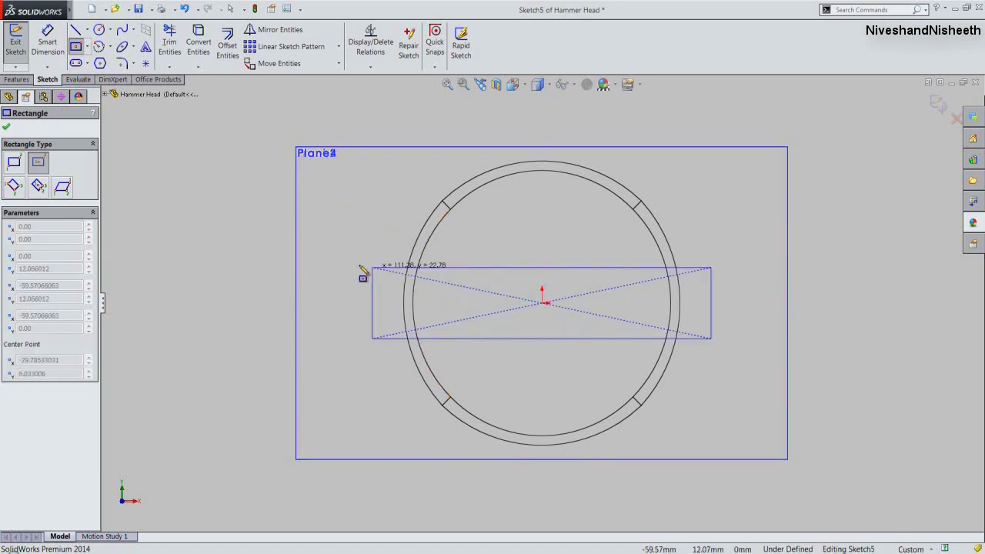
click(338, 264)
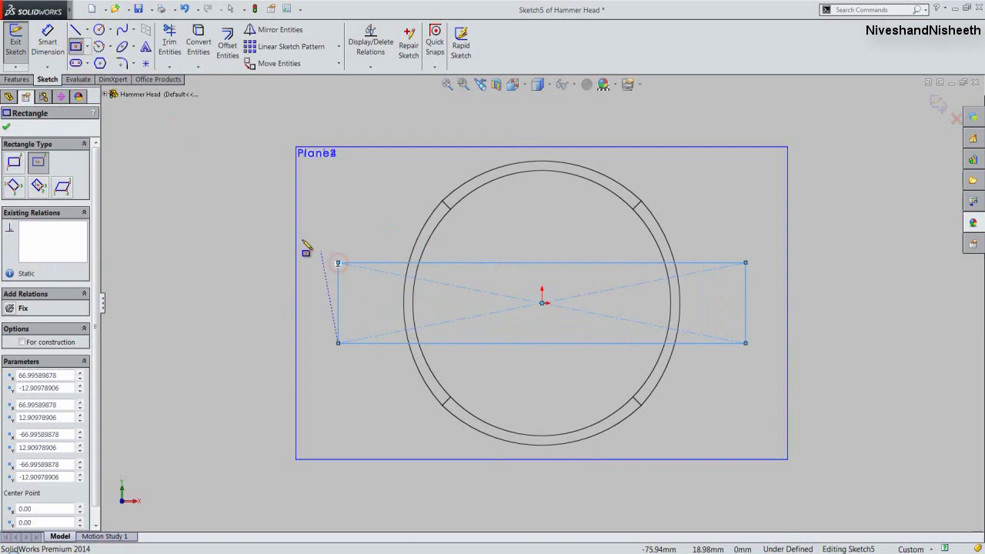
click(6, 127)
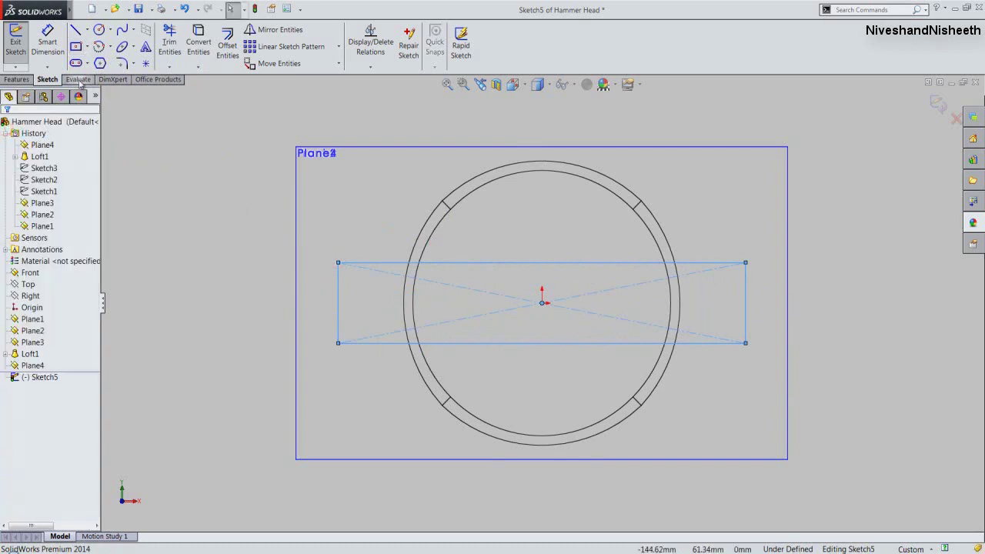
- Dimension the rectangle 150 mm wide and 5 mm tall, then exit the sketch
click(48, 40)
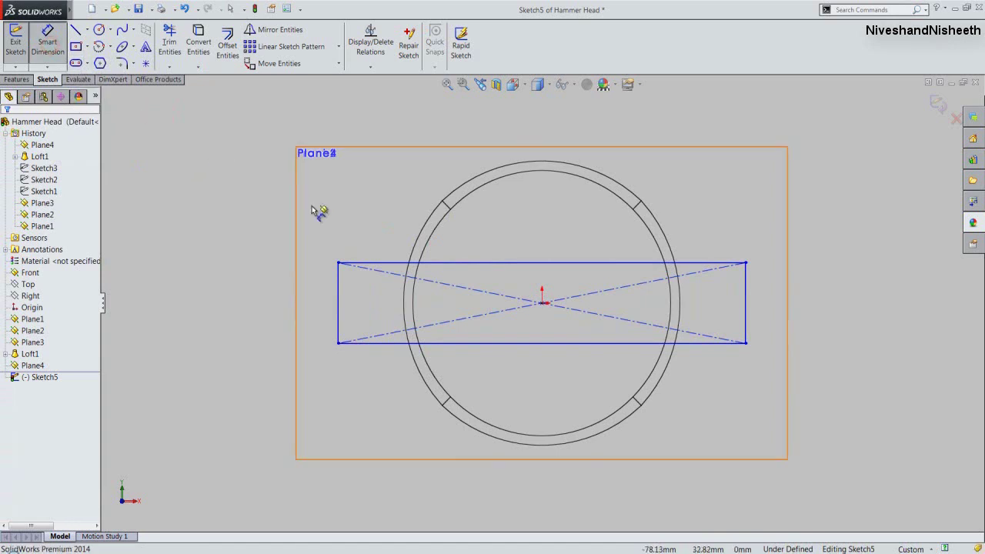
click(375, 265)
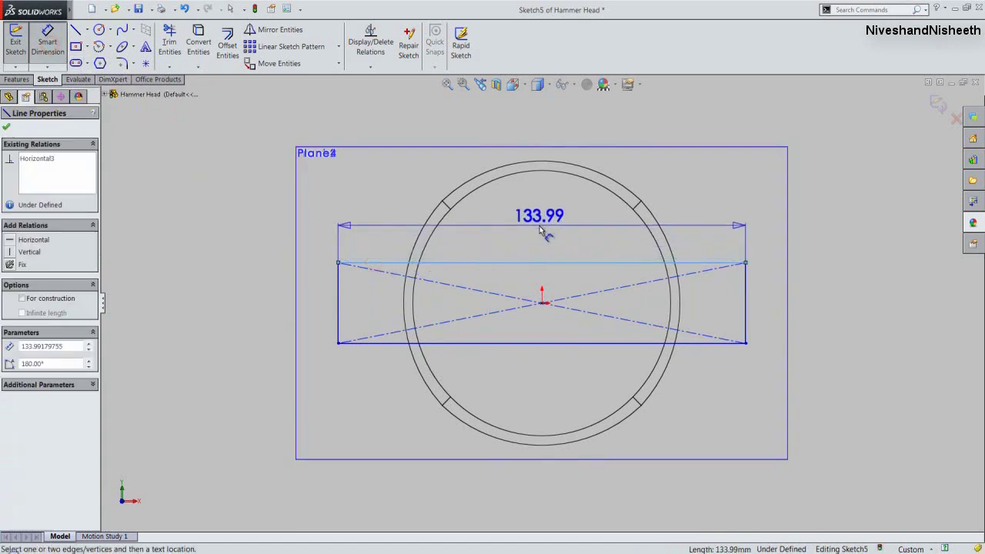
click(541, 231)
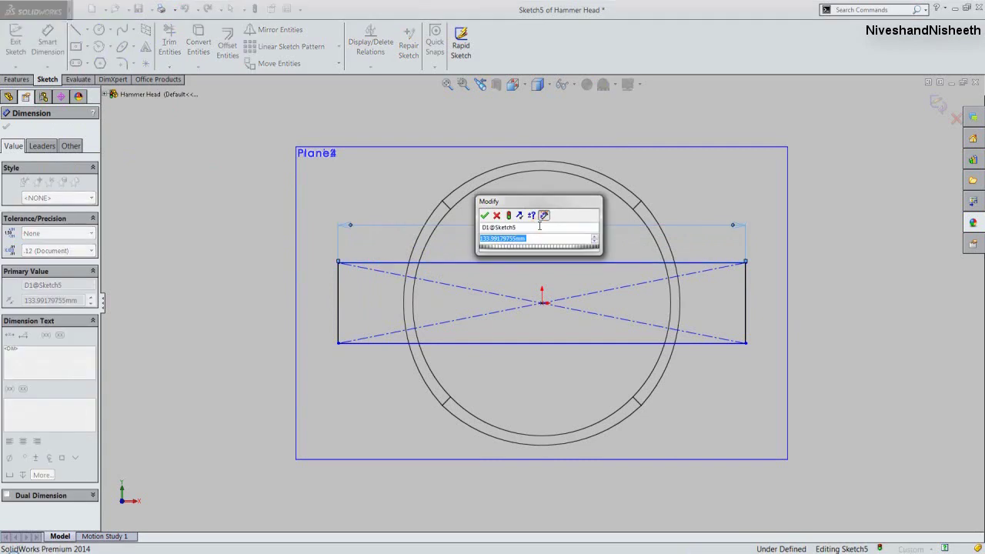
text(150)
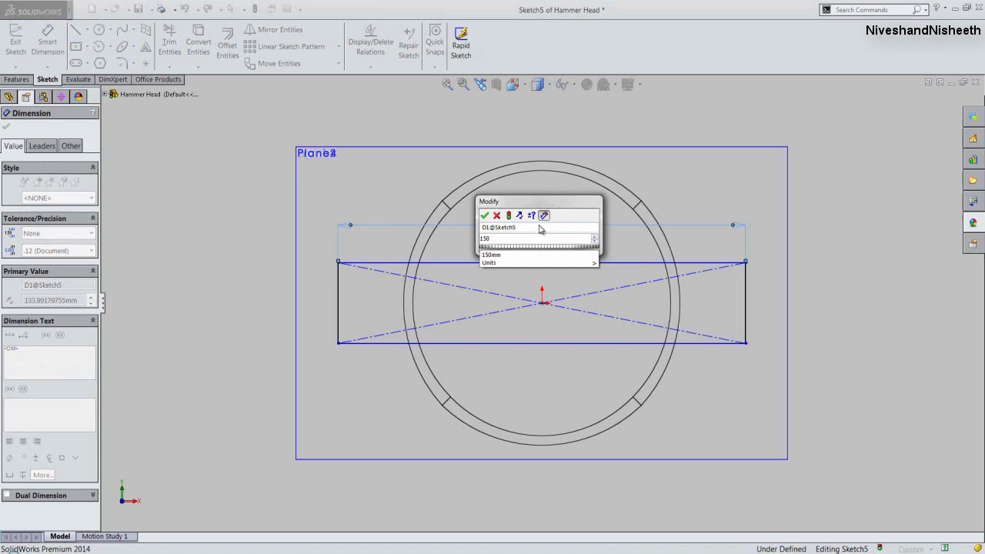
click(484, 215)
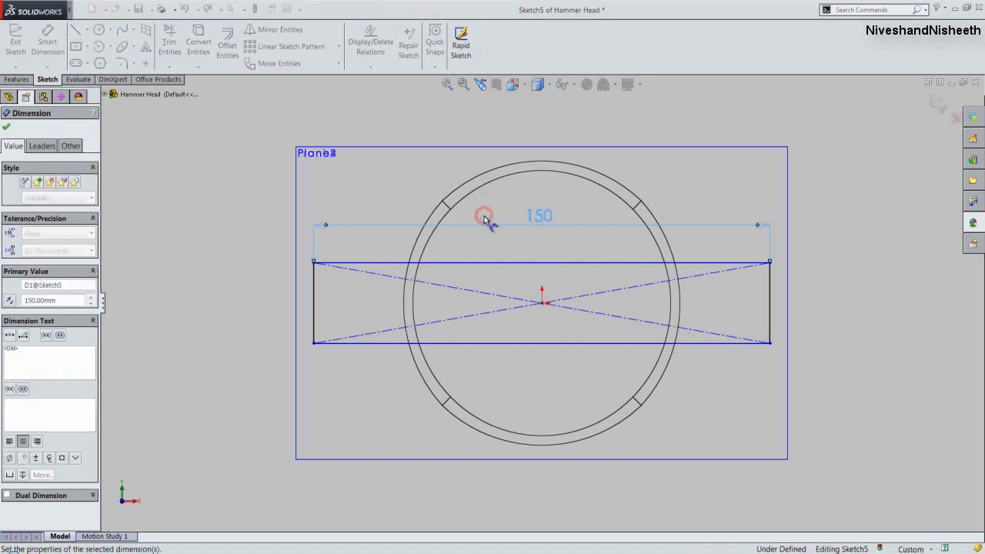
click(316, 307)
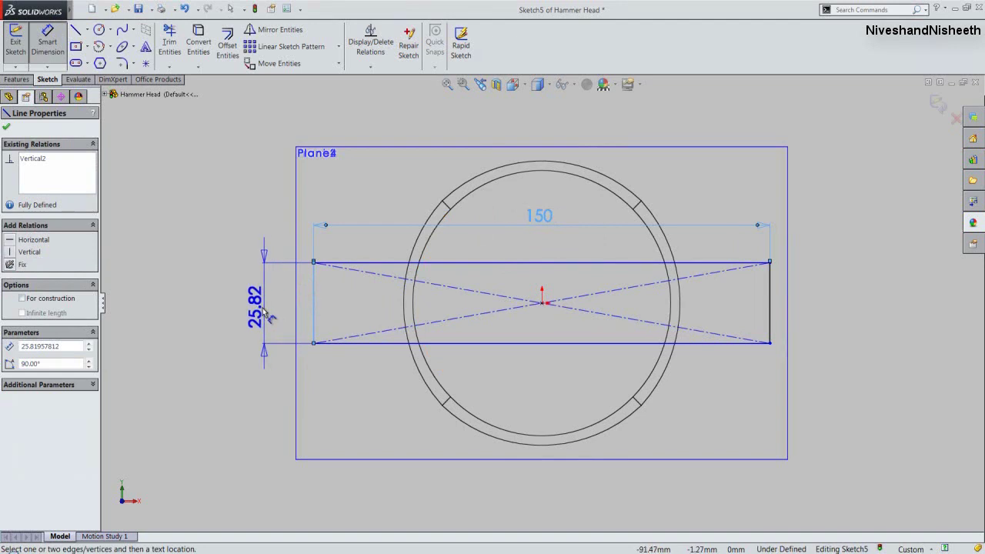
click(263, 310)
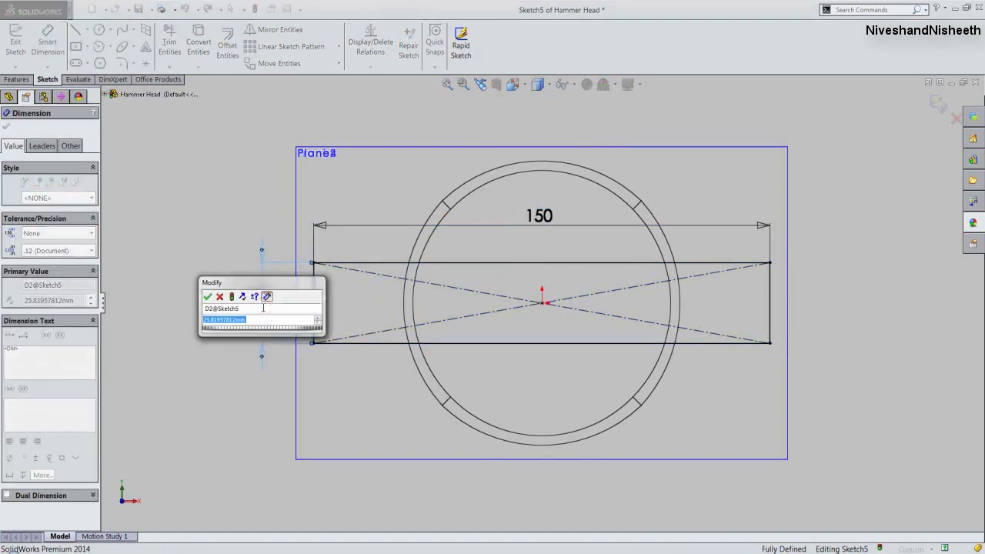
text(5)
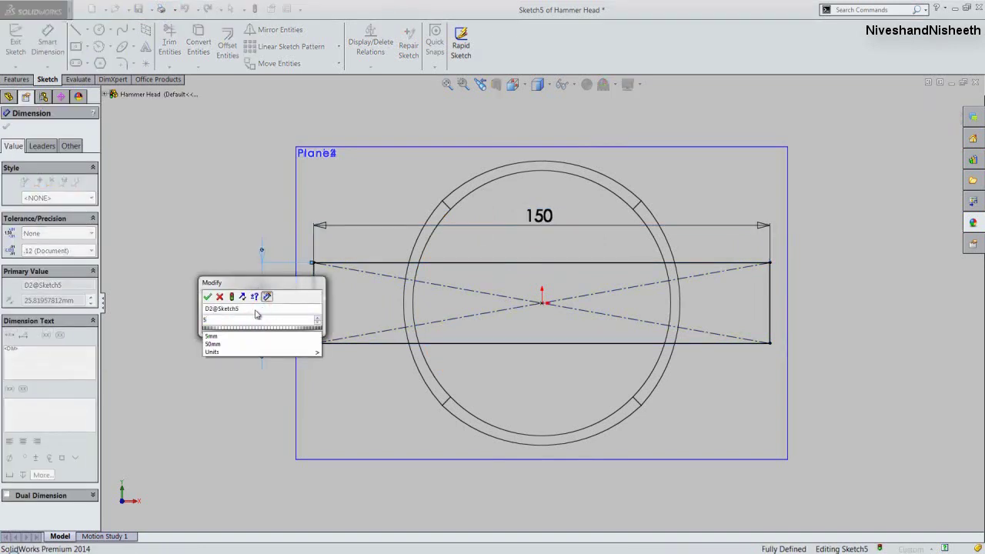
click(208, 298)
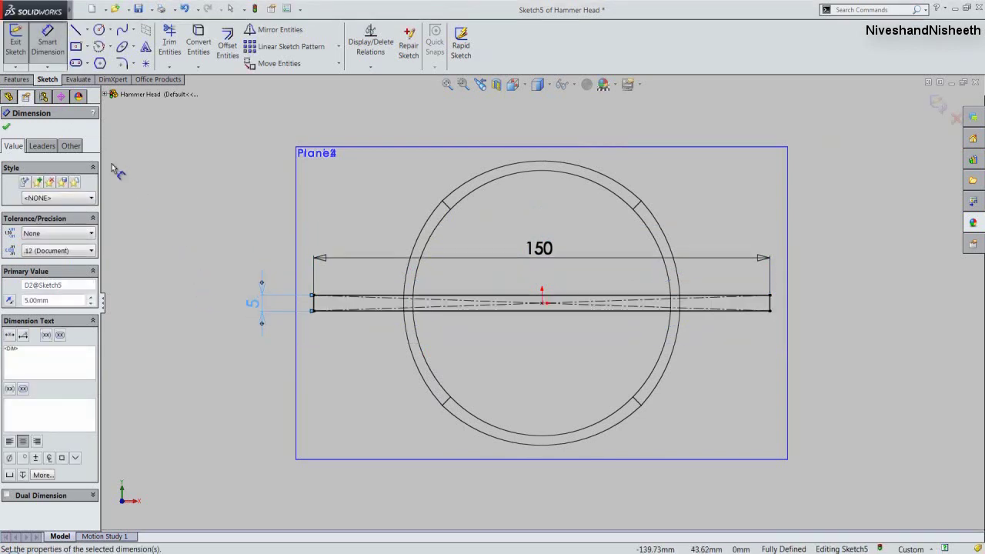
click(6, 129)
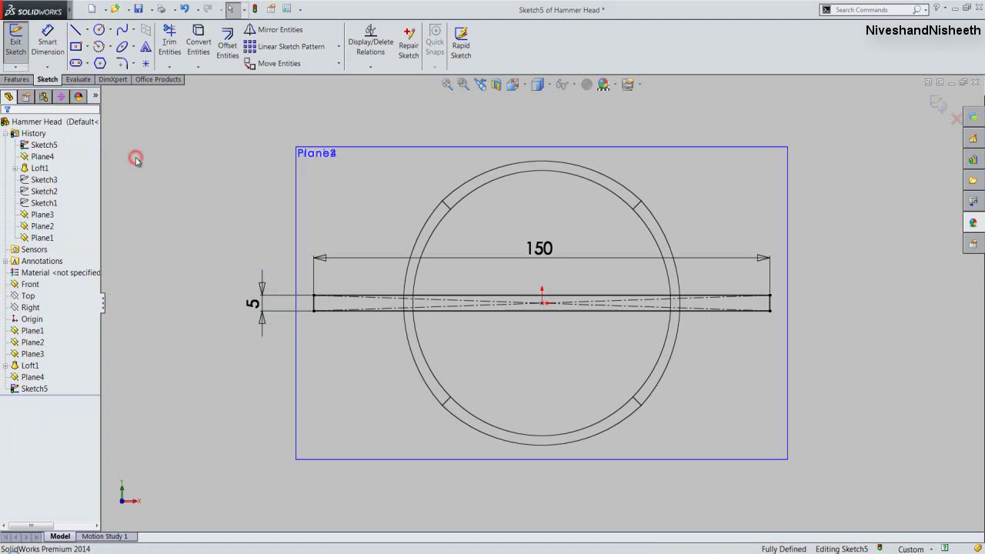
click(15, 46)
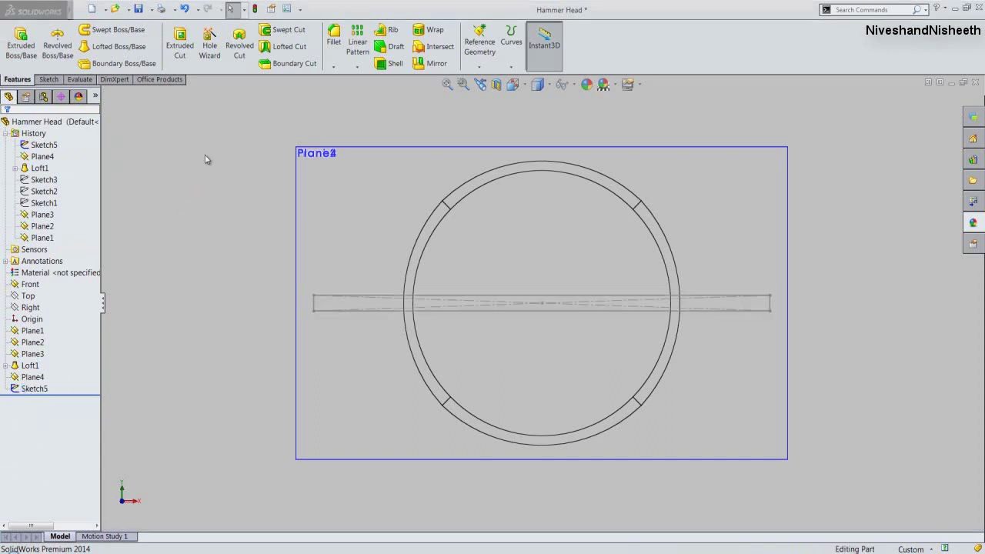
- Switch to the Isometric view of the model
click(524, 89)
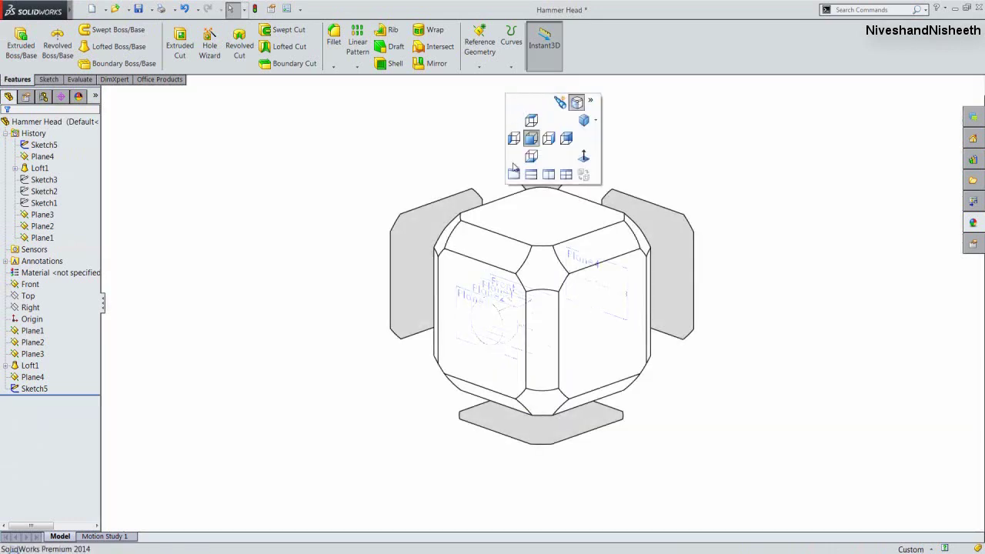
click(538, 276)
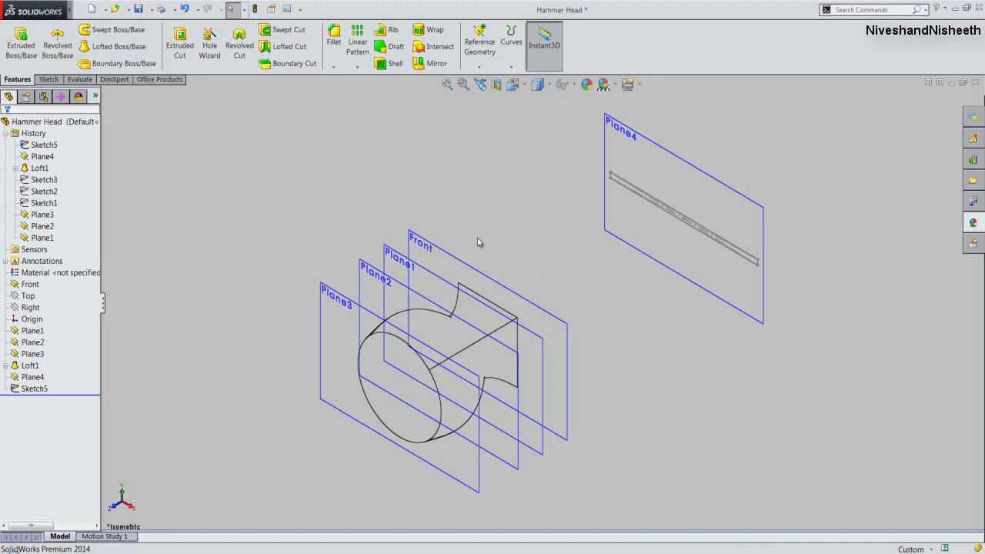
- Loft from Loft1's rectangular neck face to the Sketch5 strip on Plane4, creating Loft2
click(135, 50)
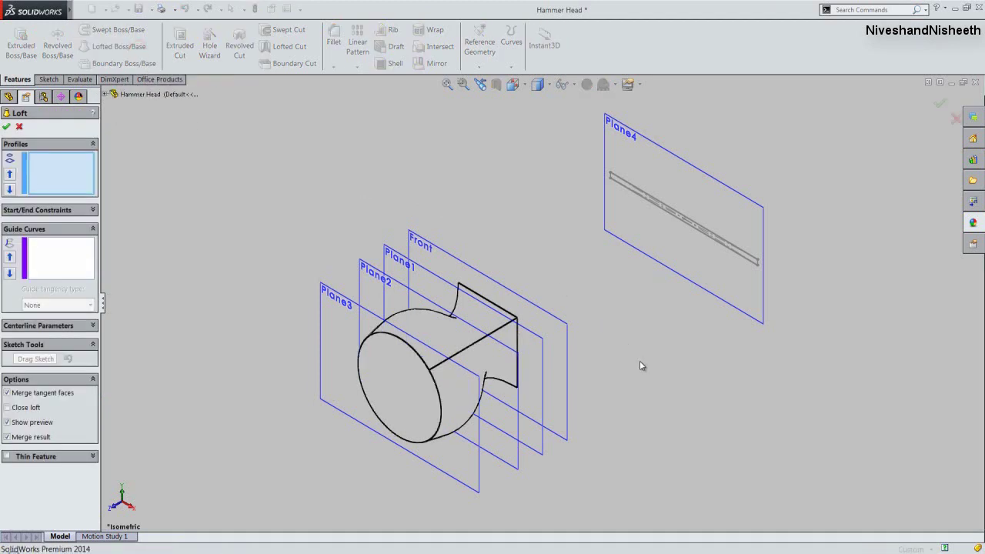
middle_drag(640, 362, 520, 376)
scroll(469, 308, down, 5)
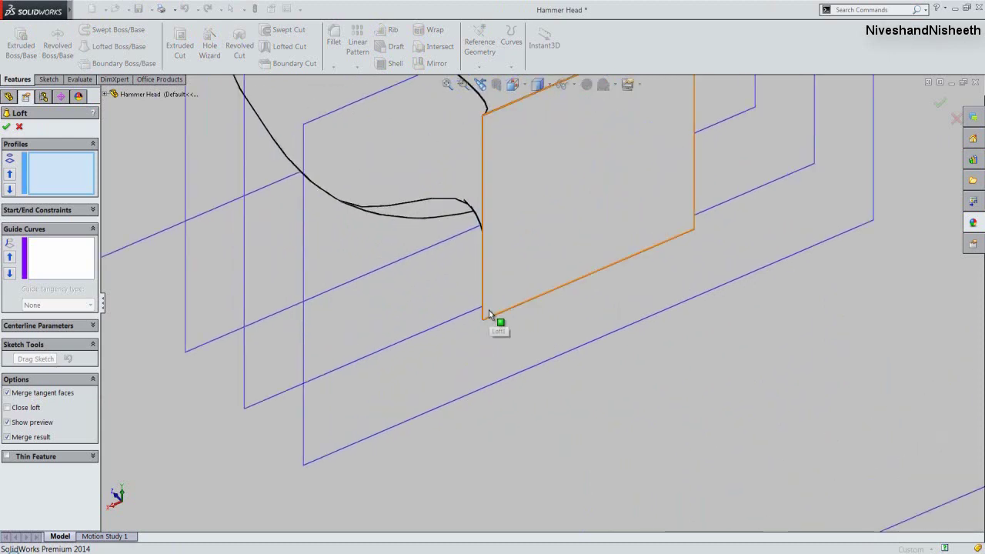
click(489, 310)
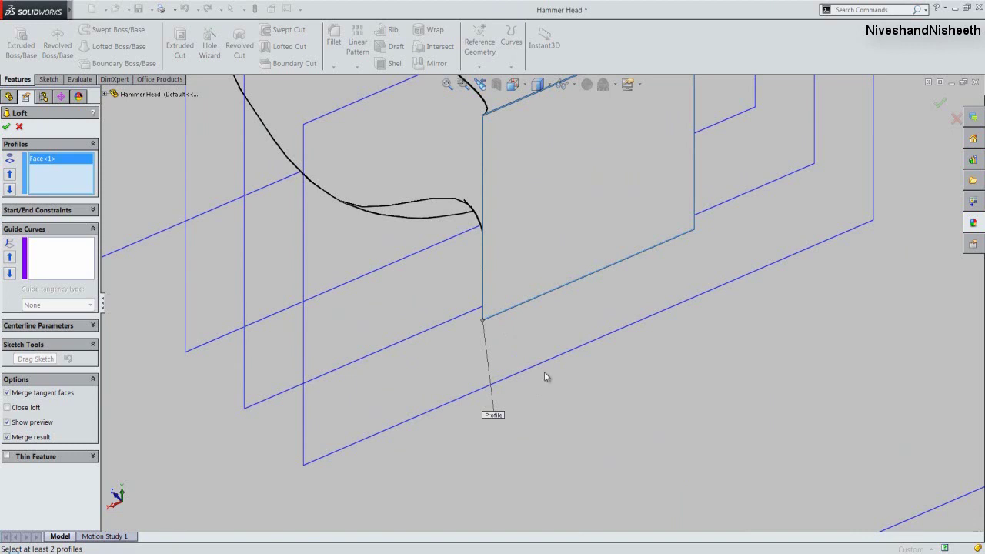
click(481, 84)
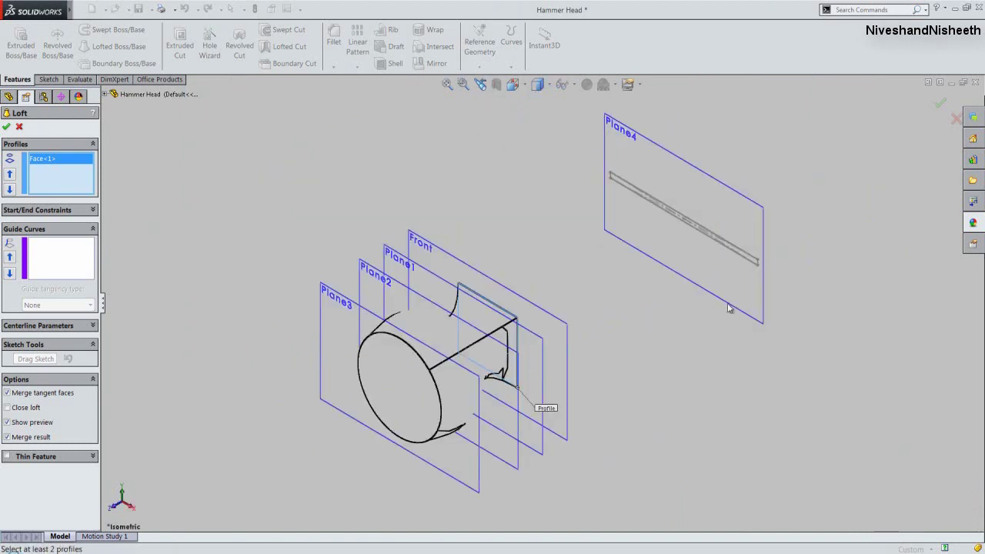
scroll(758, 265, down, 2)
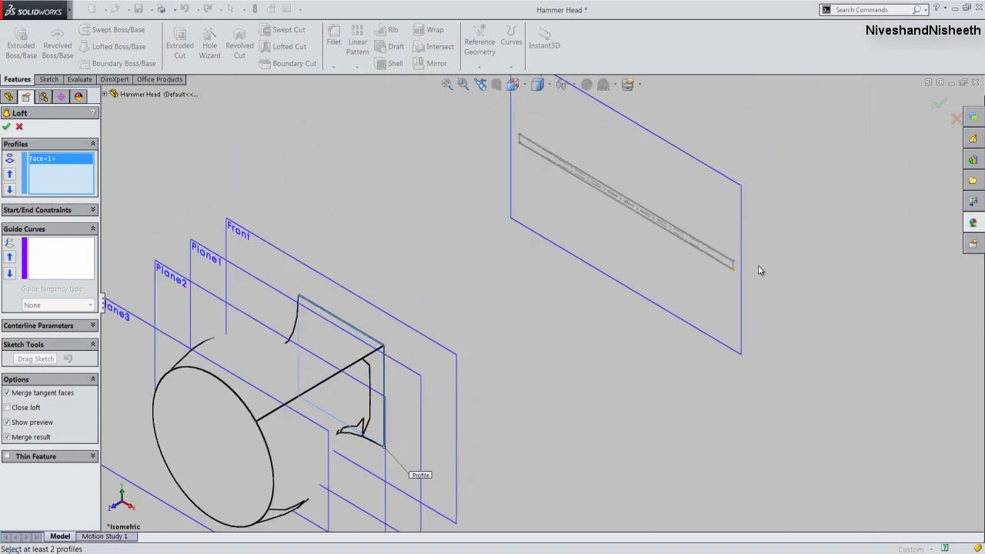
click(733, 271)
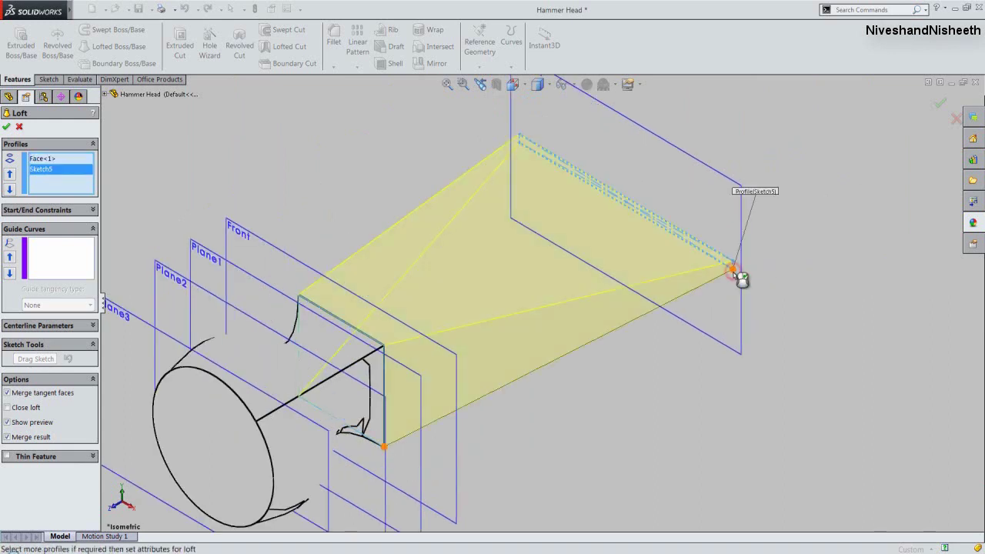
scroll(763, 291, up, 3)
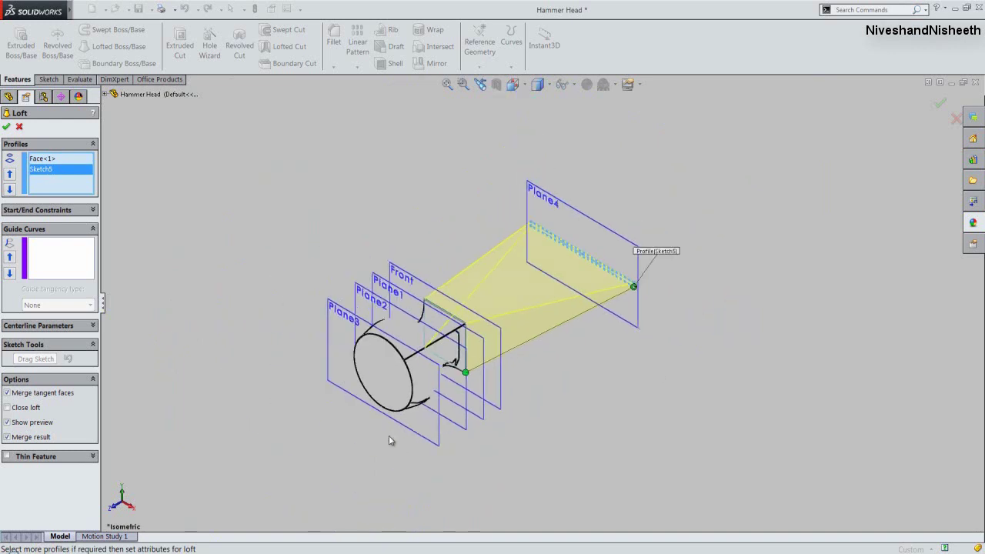
scroll(387, 436, down, 1)
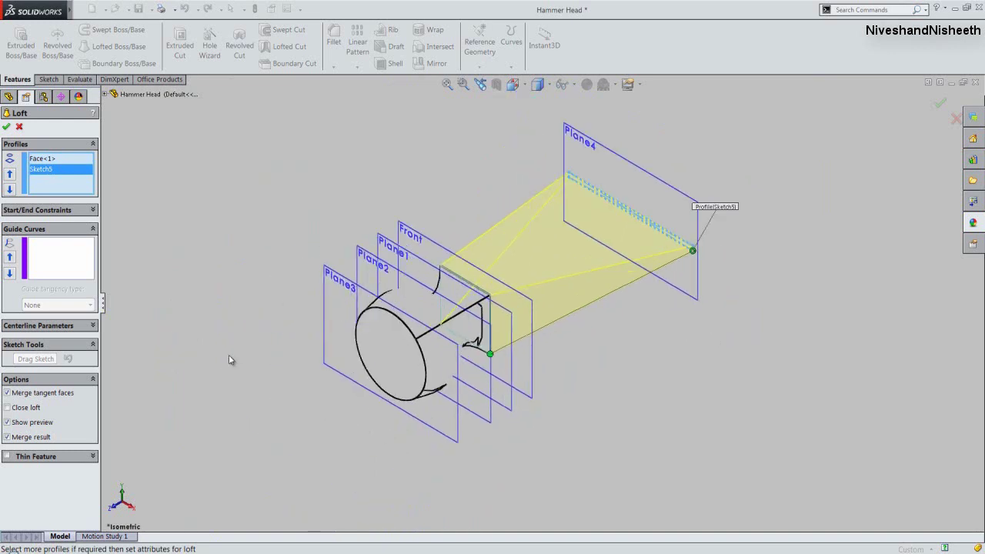
click(47, 160)
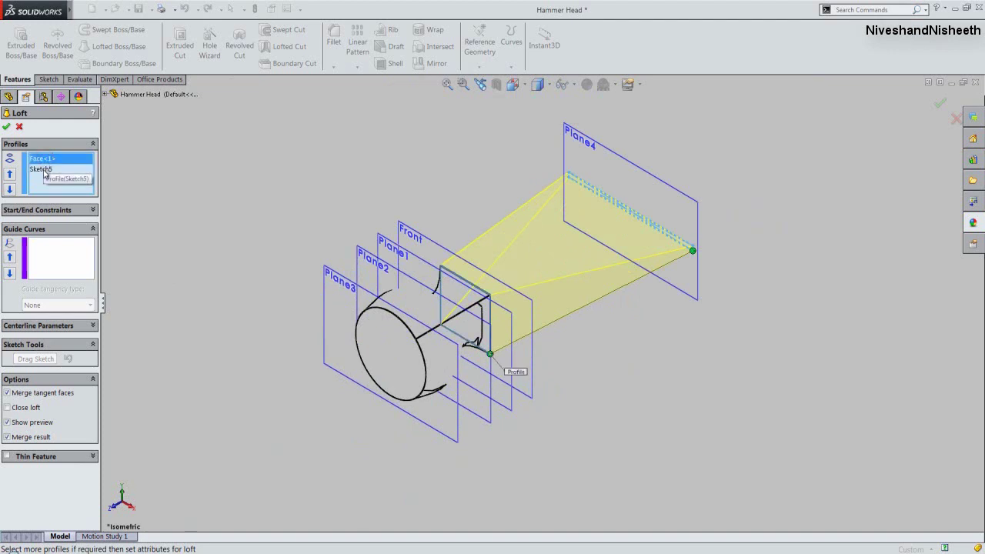
click(44, 170)
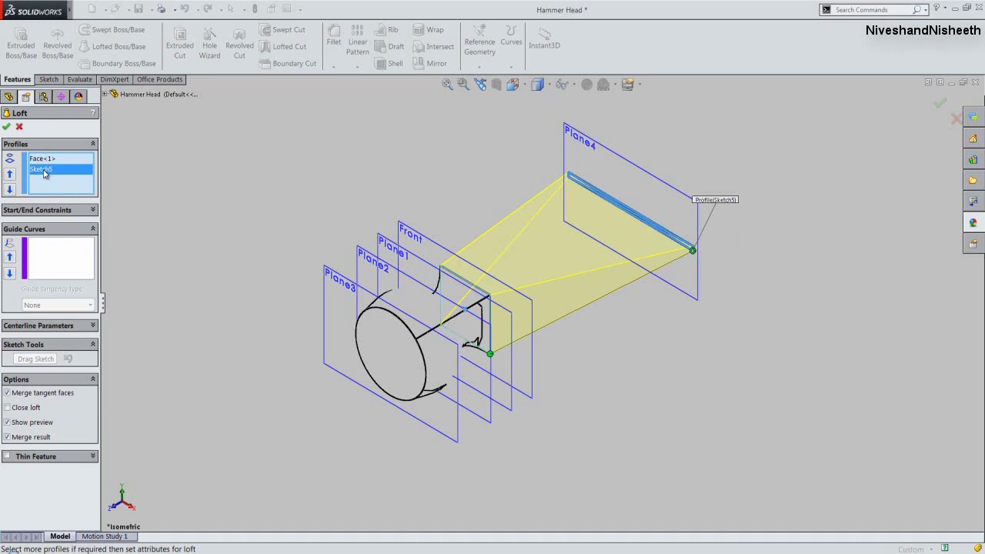
click(6, 127)
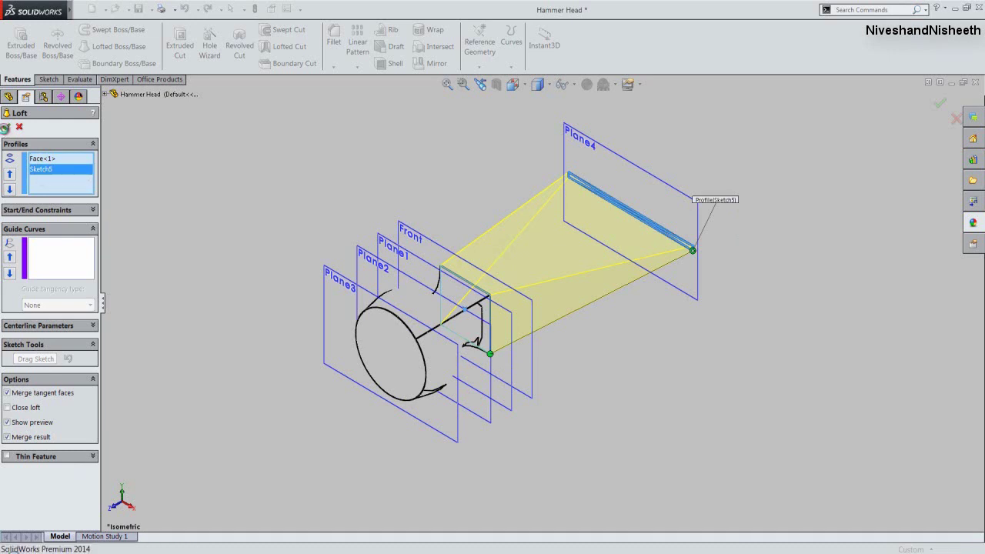
- Switch to Shaded With Edges display and save the part with Ctrl+S
click(179, 168)
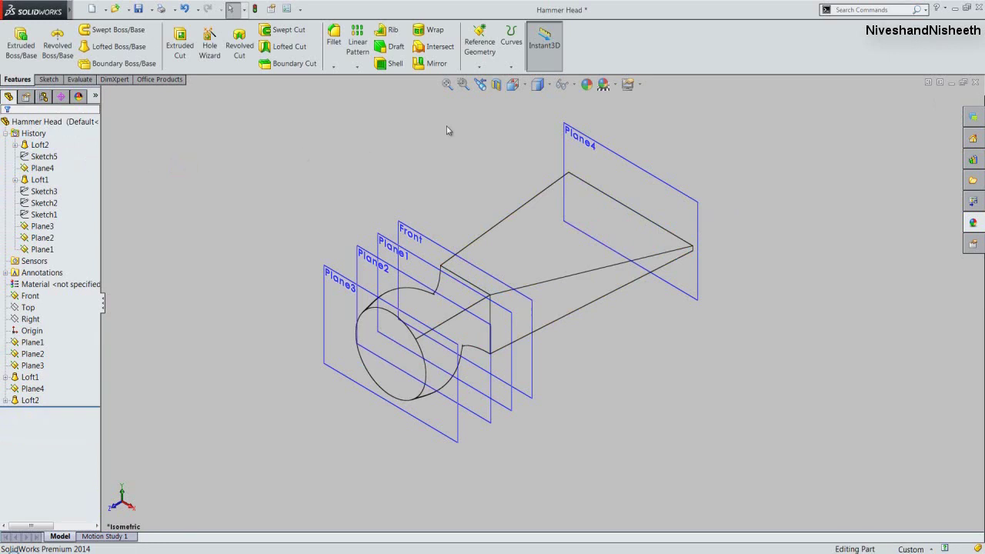
click(549, 85)
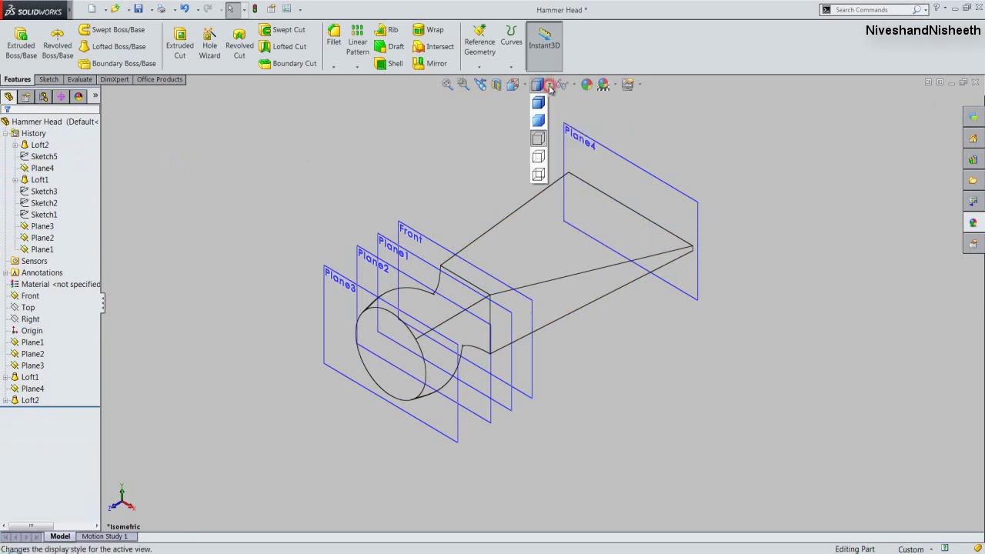
click(539, 101)
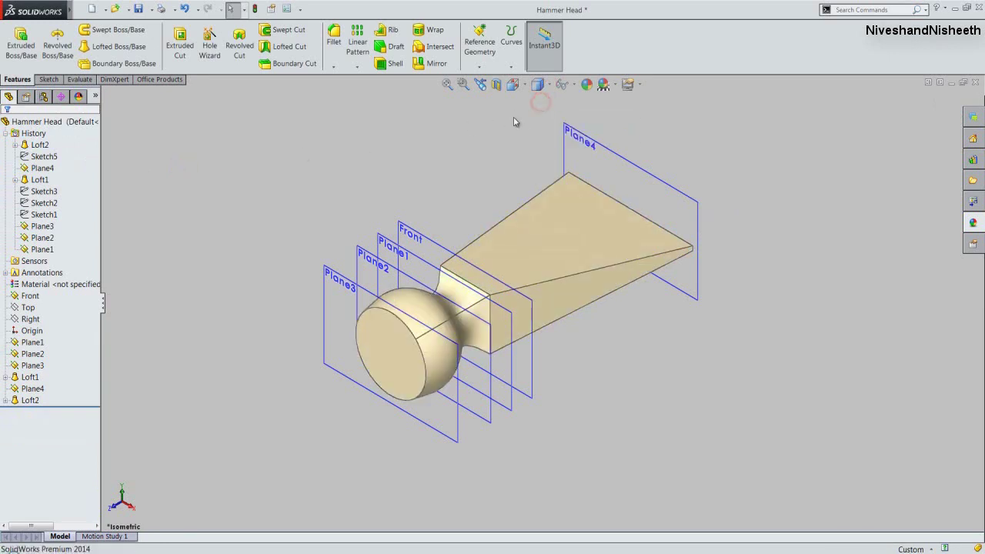
key(ctrl+s)
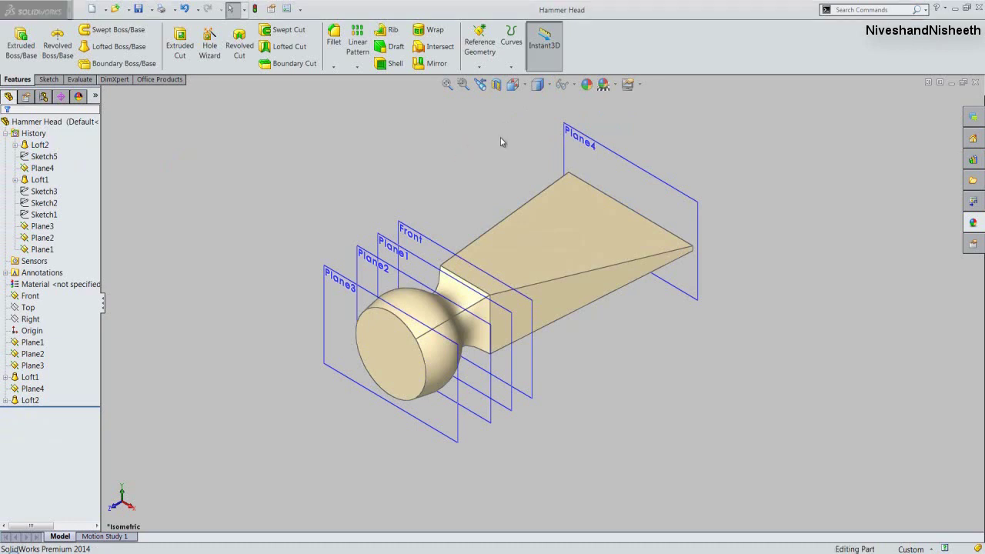
- Start a Flex feature from Insert > Features > Flex with Bending as the flex type
mouse_move(70, 13)
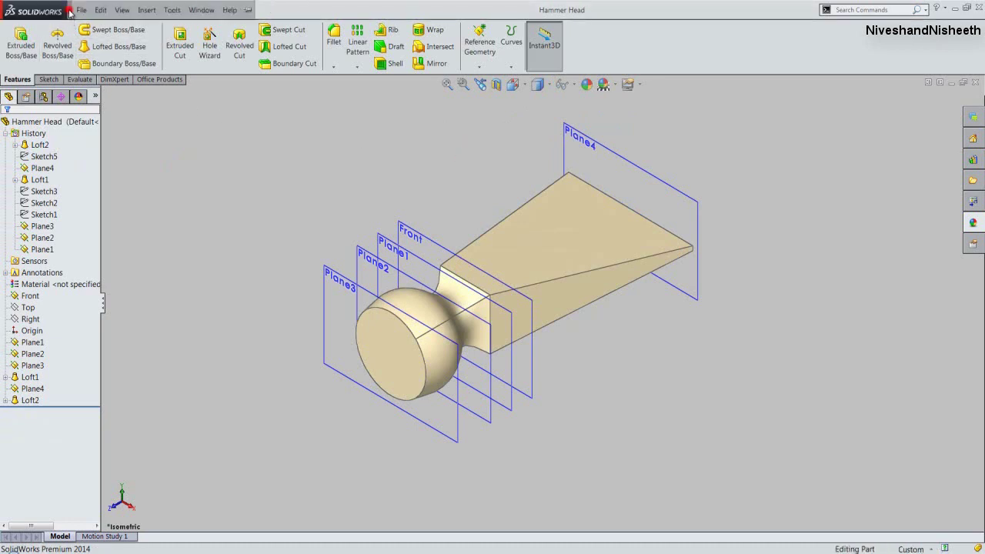
click(122, 10)
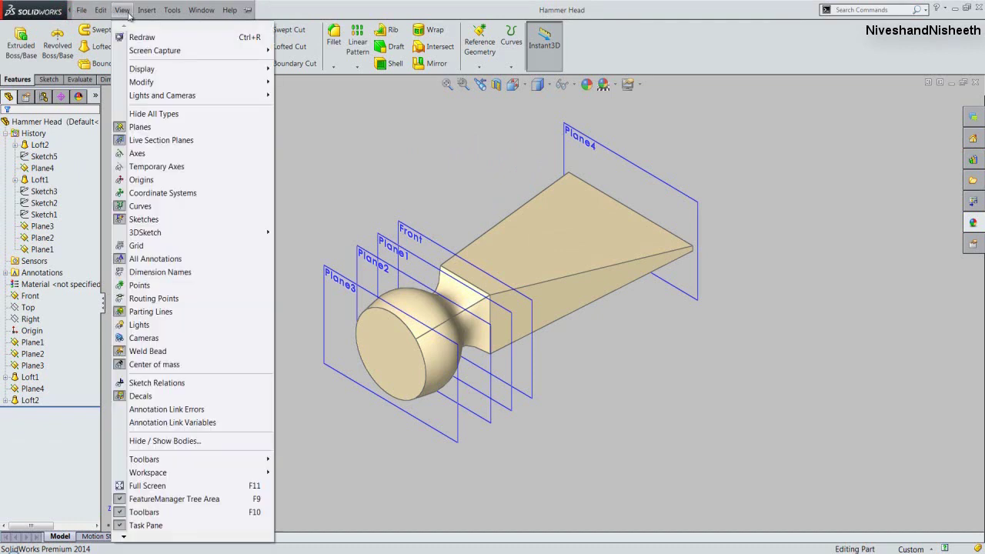
mouse_move(143, 15)
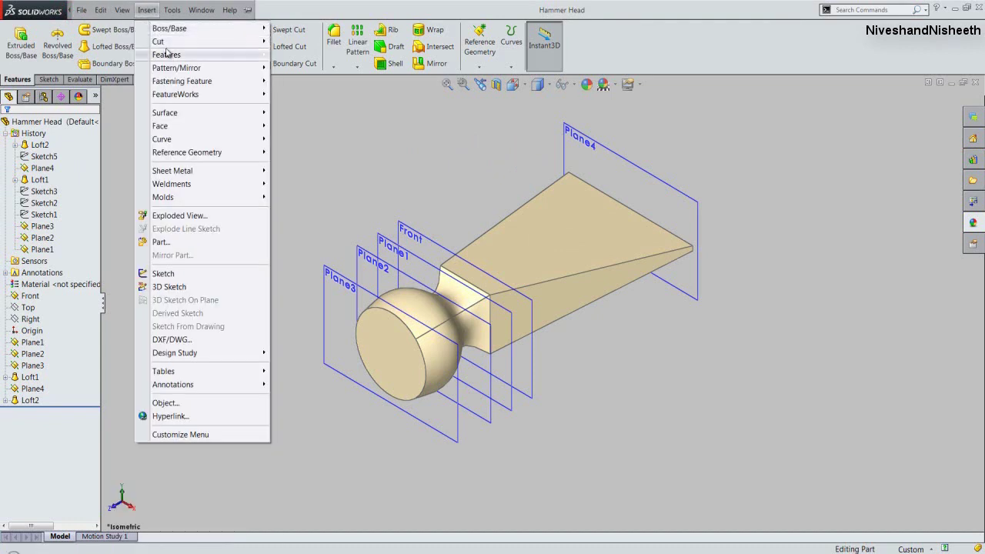
mouse_move(171, 58)
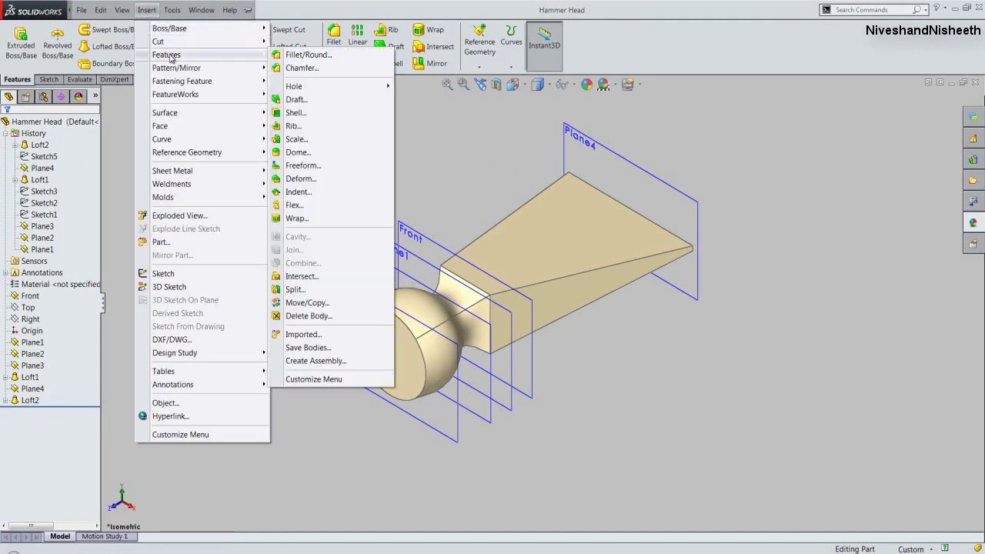
click(308, 206)
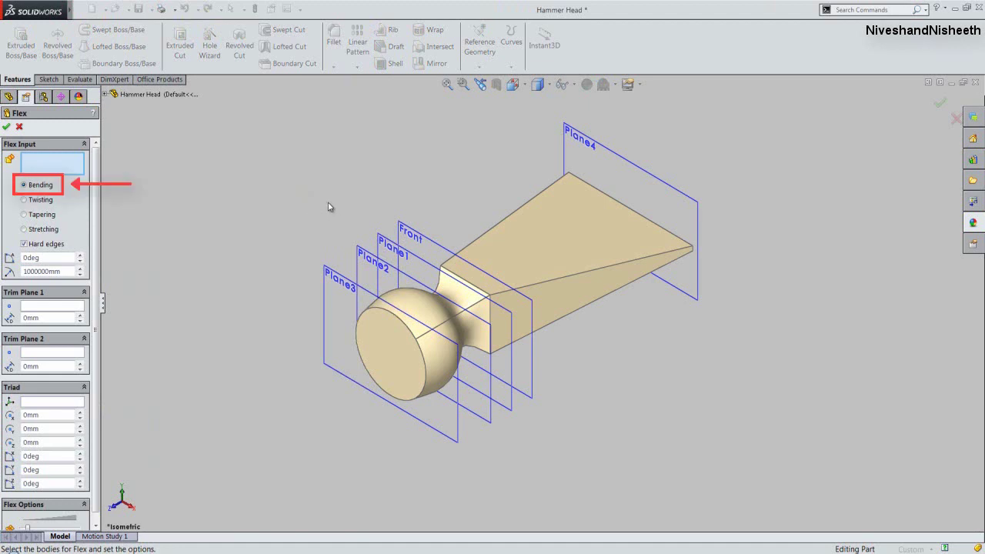
- Pick Loft2 as the flex body and set Trim Plane 2 to the neck vertex at 90 mm
click(531, 233)
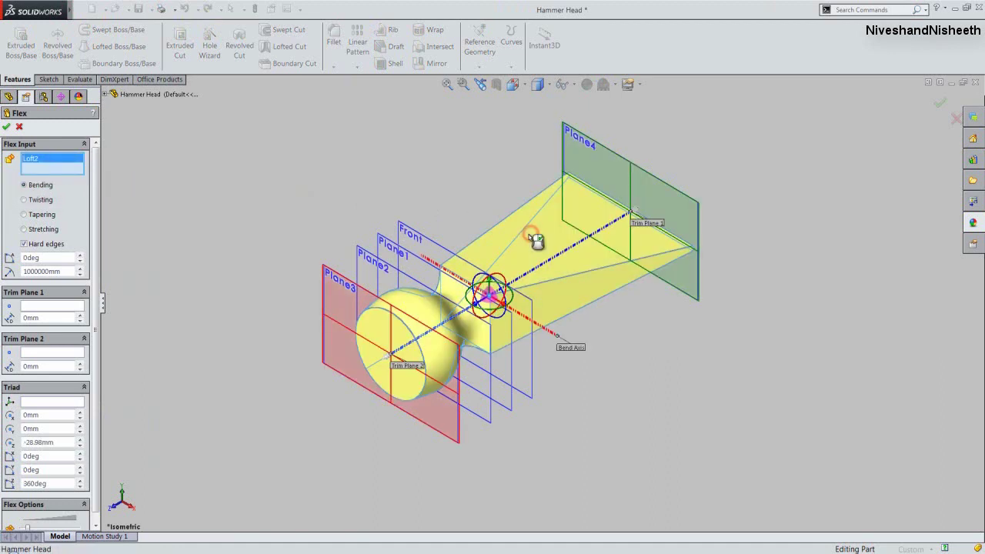
click(34, 353)
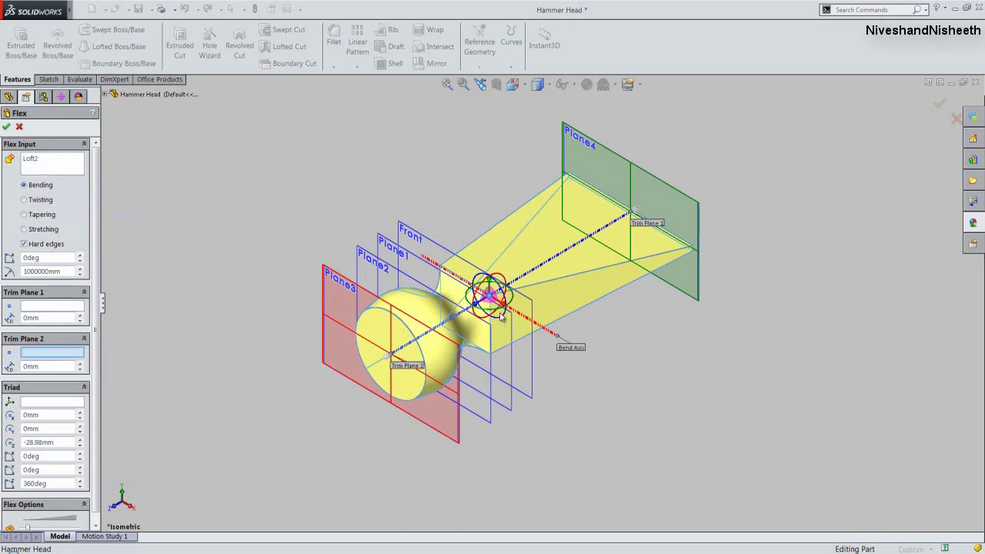
scroll(500, 315, down, 1)
scroll(500, 315, down, 3)
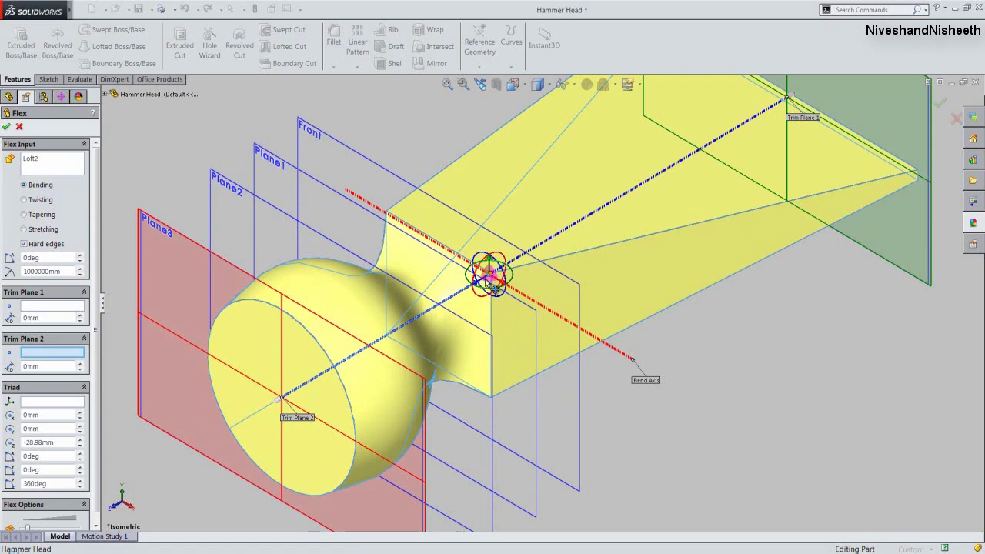
middle_drag(566, 313, 556, 274)
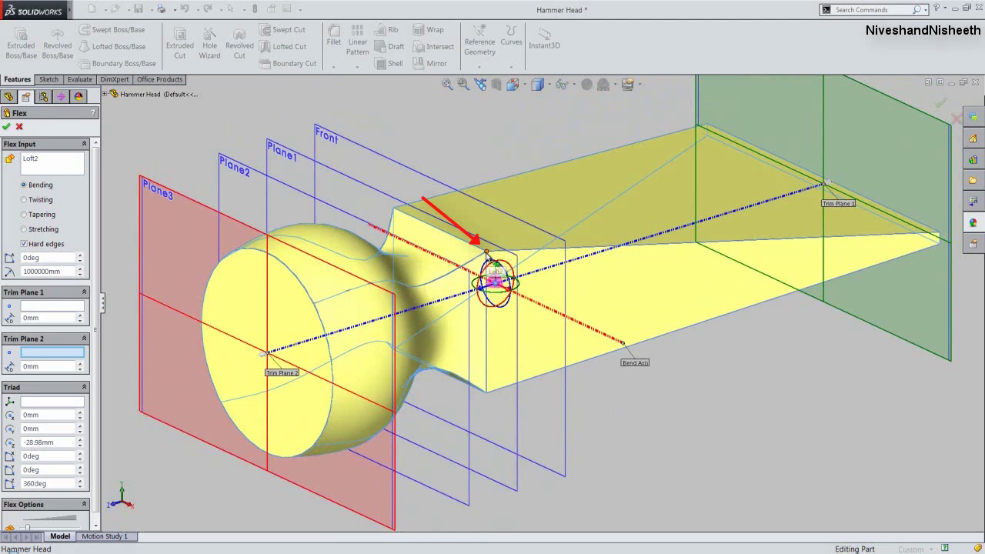
click(487, 252)
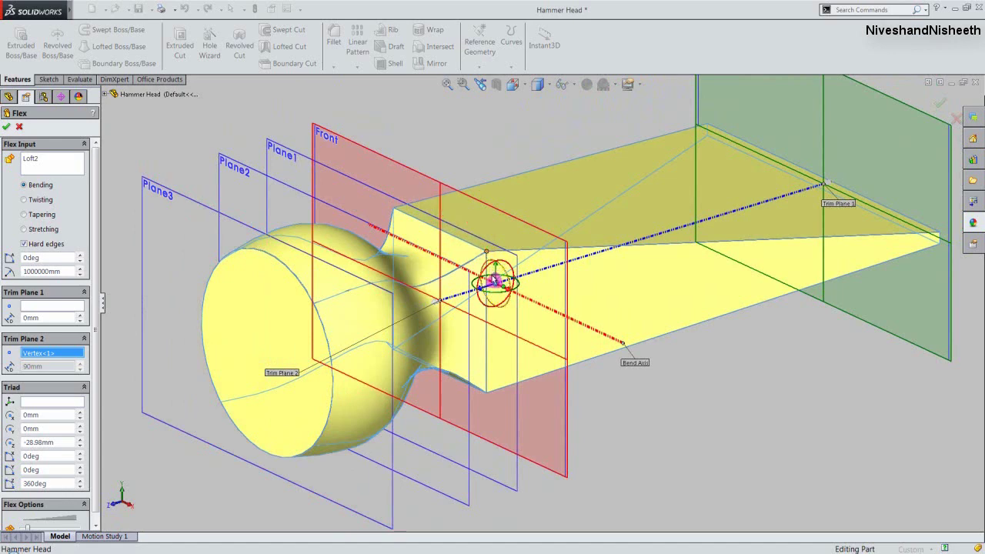
click(598, 401)
- Move the flex triad onto Trim Plane 2 so the bend axis sits at the neck
right_click(500, 286)
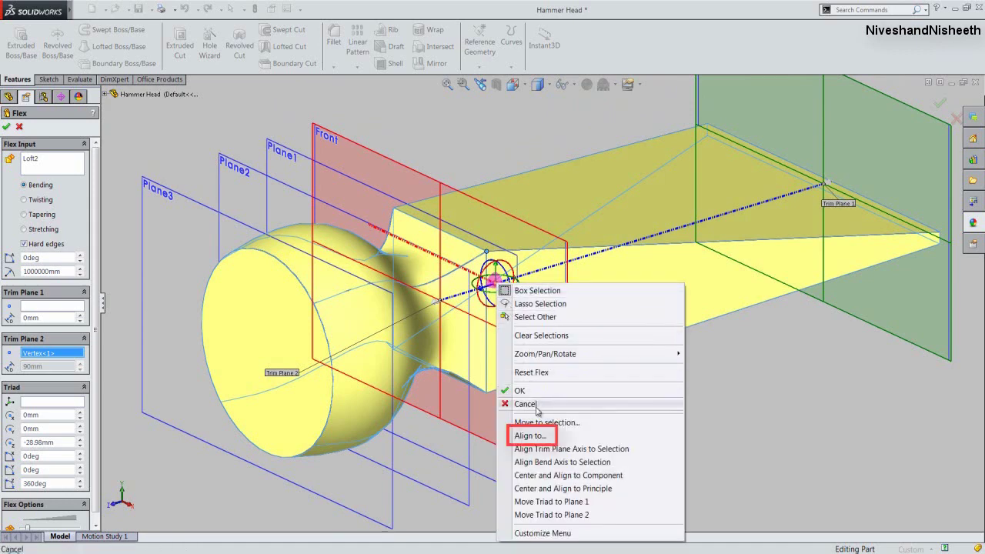
click(538, 437)
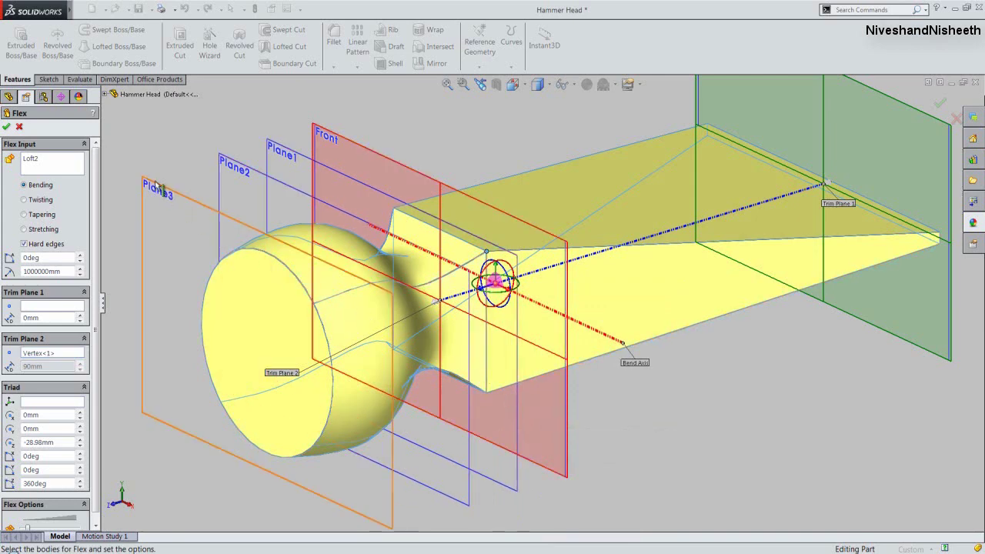
click(107, 94)
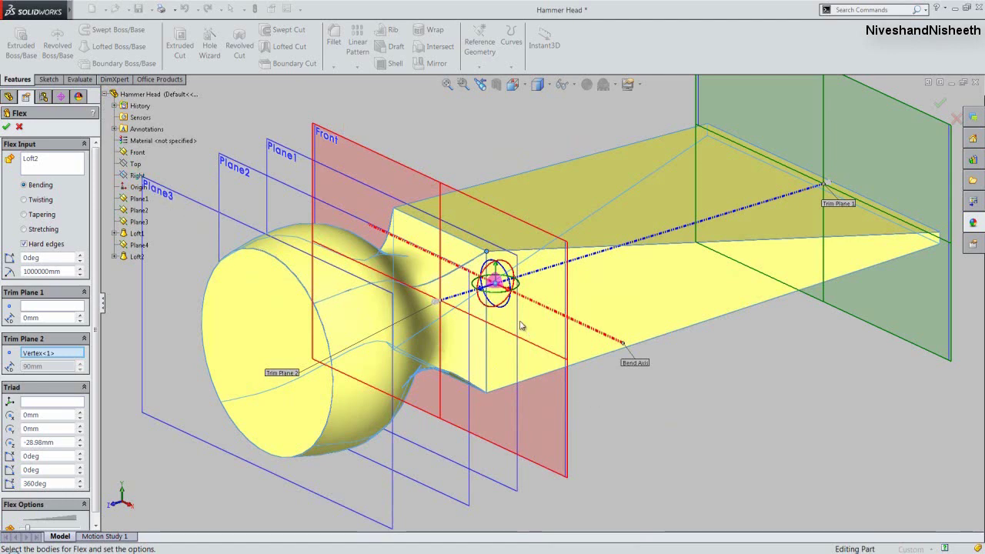
right_click(502, 288)
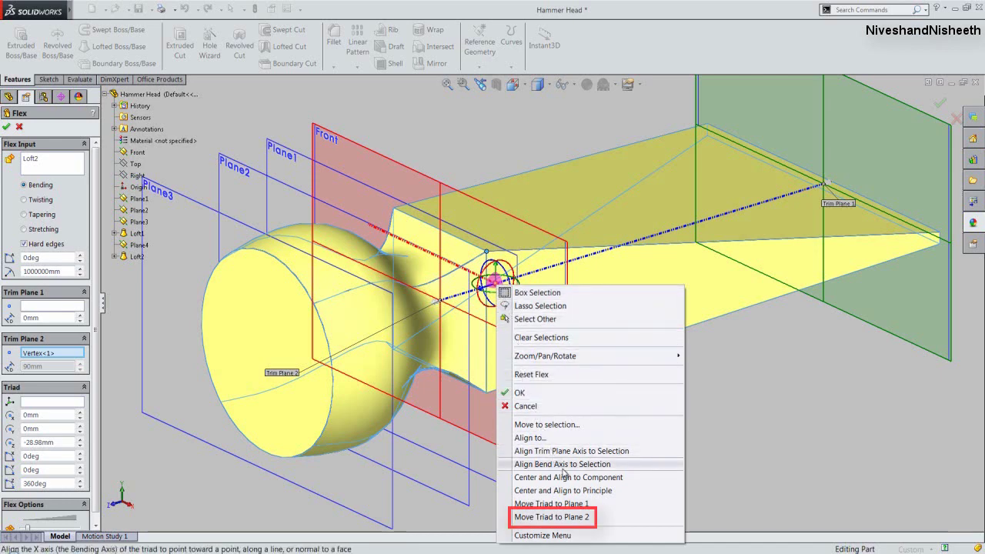
click(588, 518)
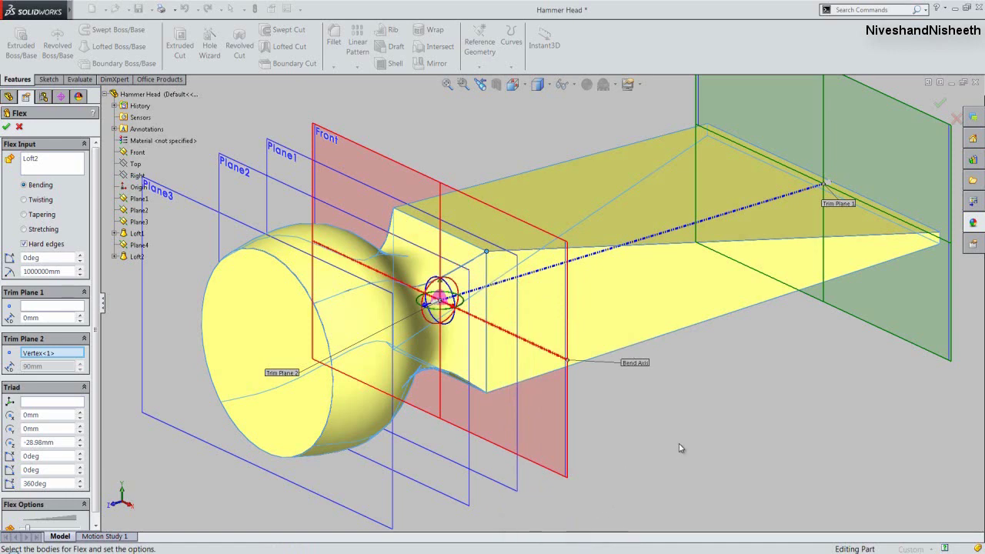
- Bend the blade downward to a 20.79° flex angle and confirm Flex1
middle_drag(680, 441, 664, 448)
scroll(647, 448, up, 4)
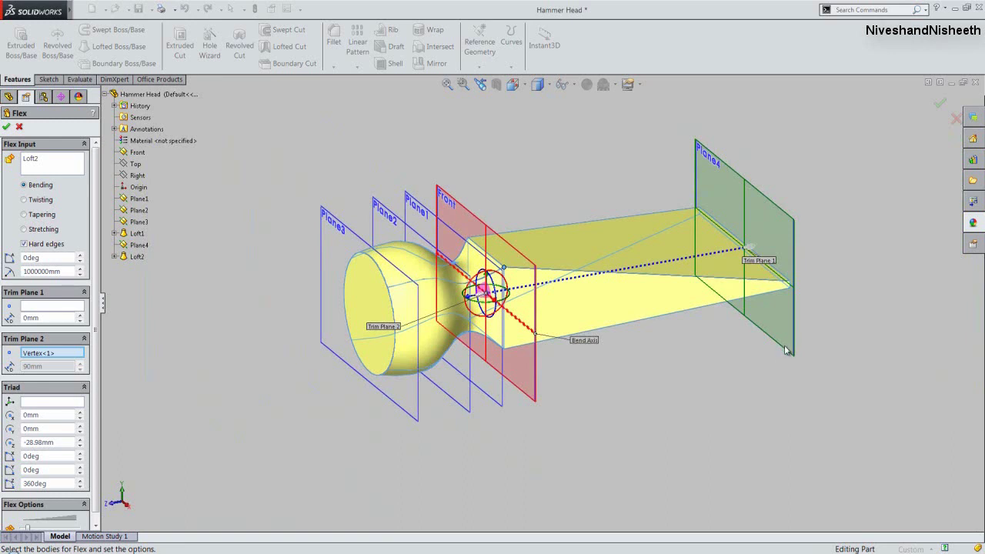
drag(785, 353, 754, 444)
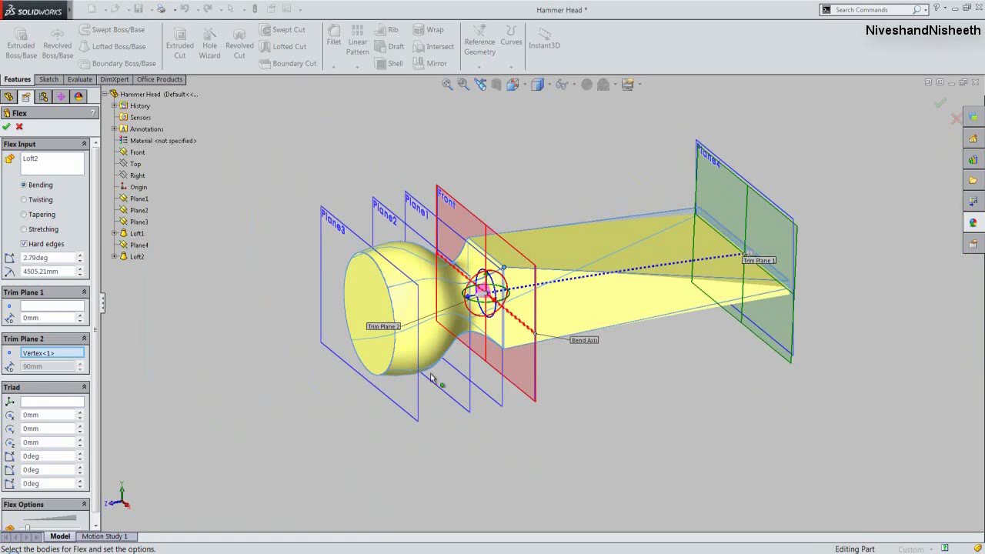
drag(81, 256, 82, 257)
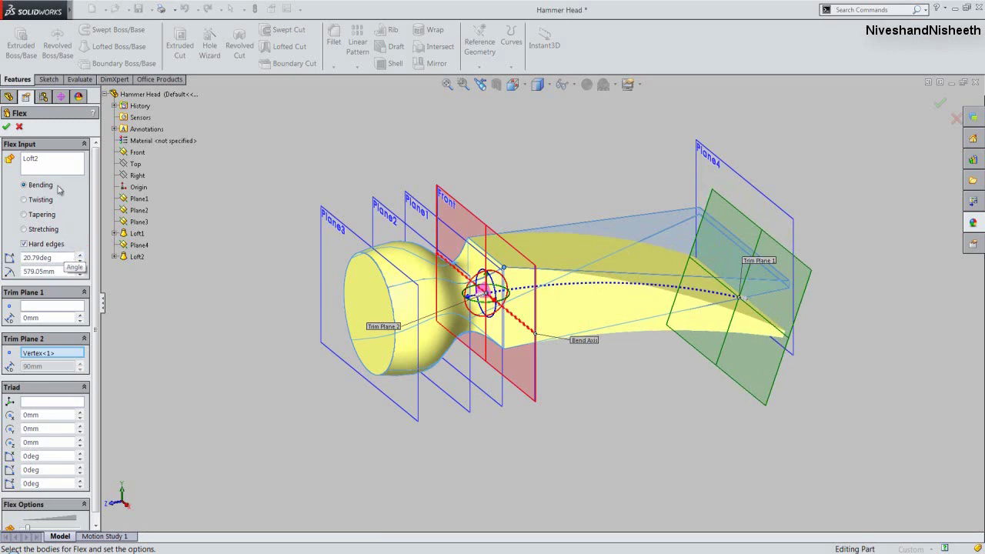
click(6, 128)
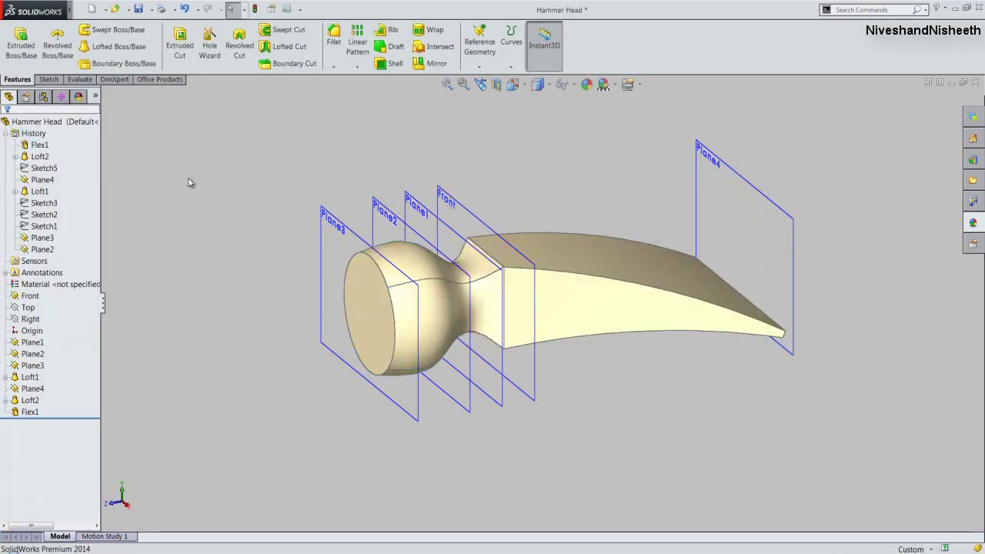
- Switch the part to the Isometric view
click(190, 183)
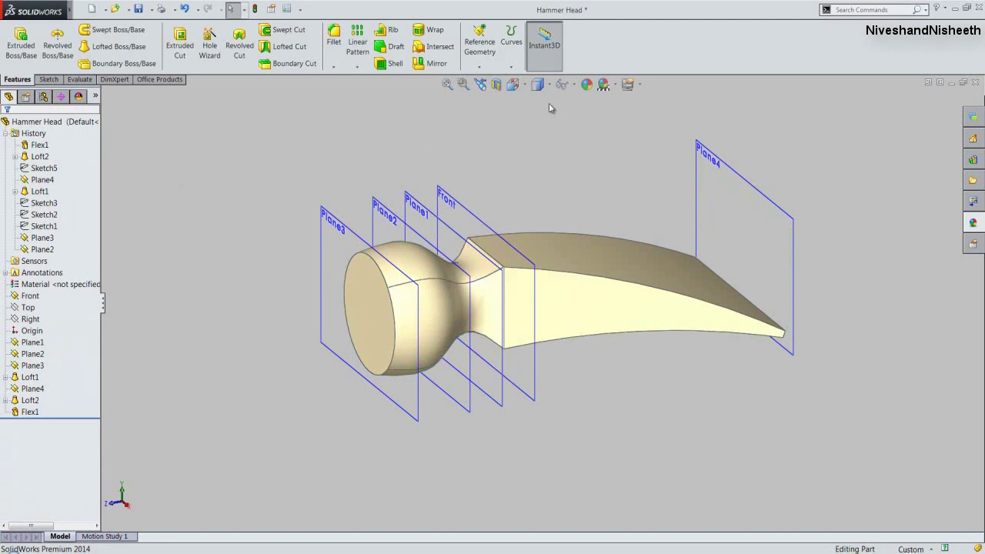
click(526, 90)
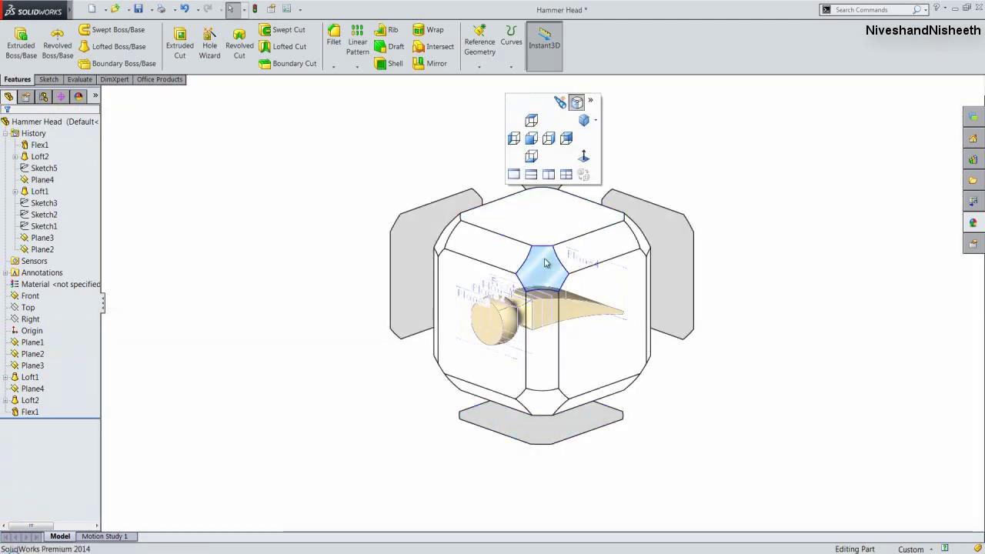
click(545, 263)
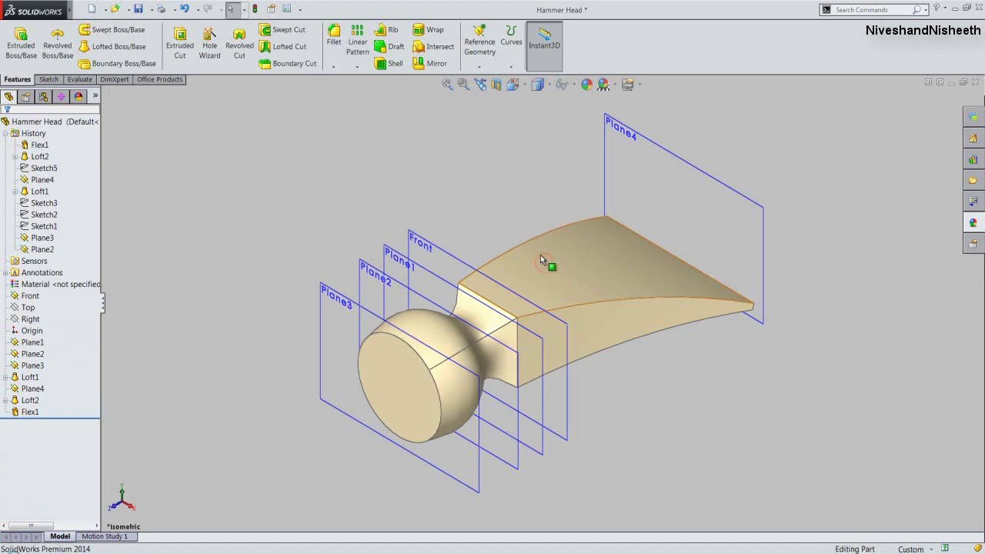
click(500, 205)
- Hide Plane1, Plane2 and Plane3 from the feature tree
click(40, 347)
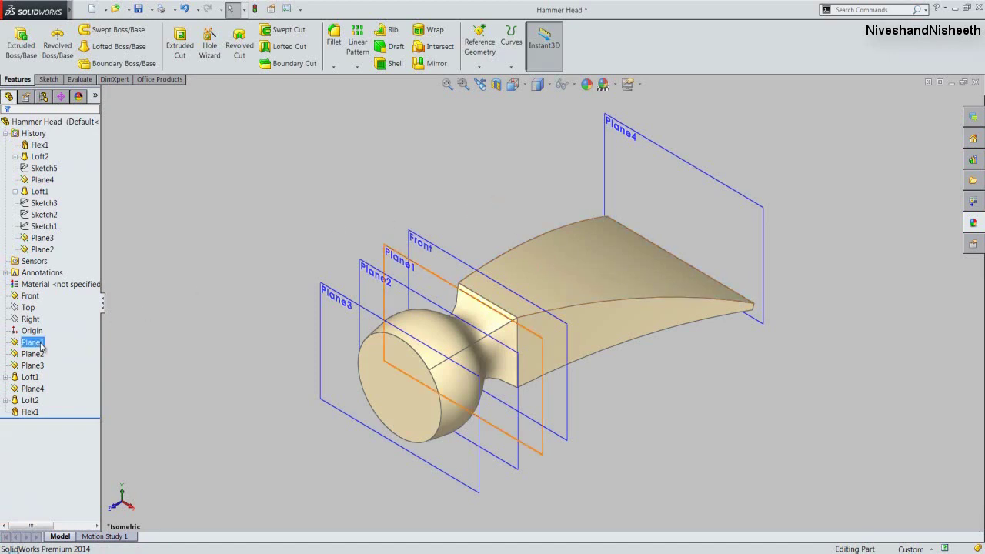
right_click(40, 346)
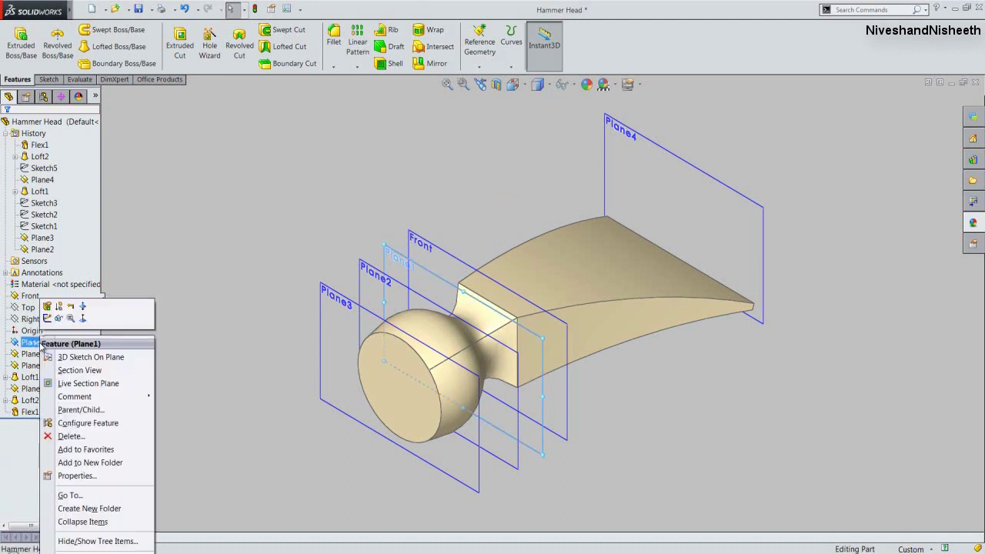
click(59, 317)
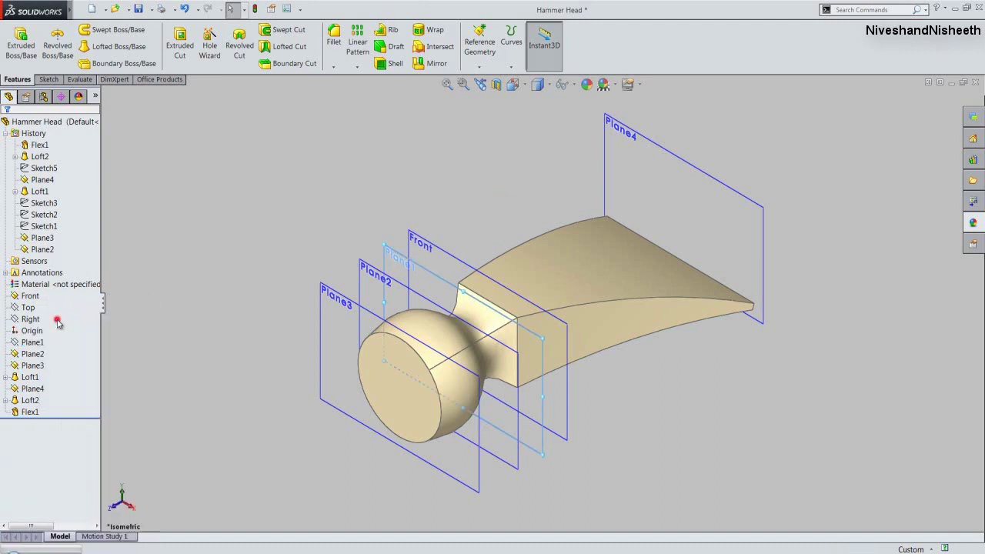
click(40, 353)
right_click(41, 354)
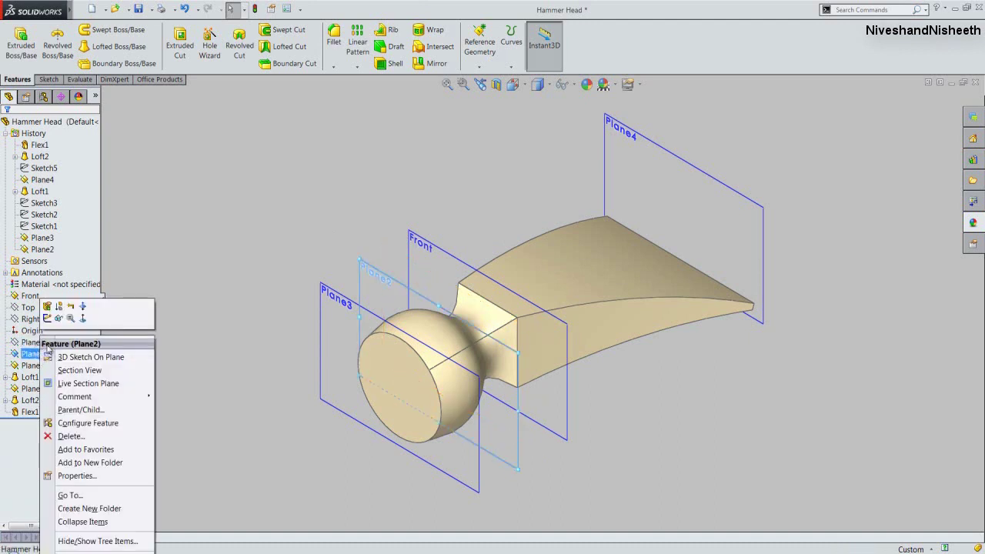
click(59, 325)
click(42, 366)
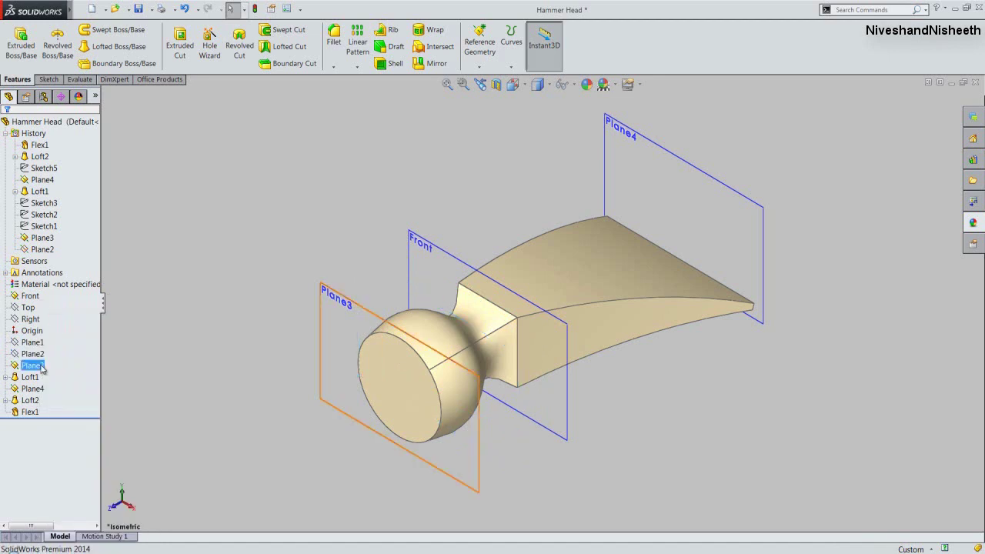
right_click(42, 366)
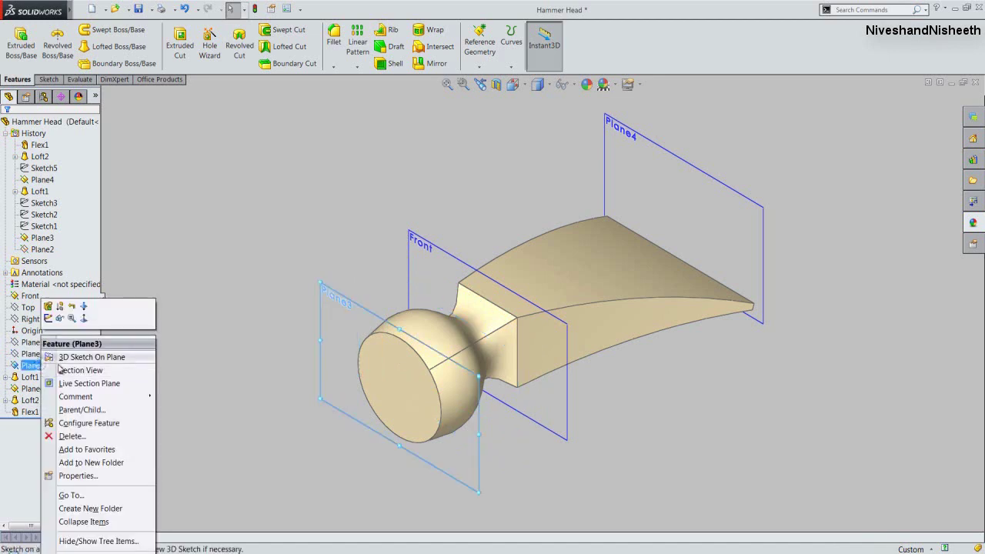
click(59, 321)
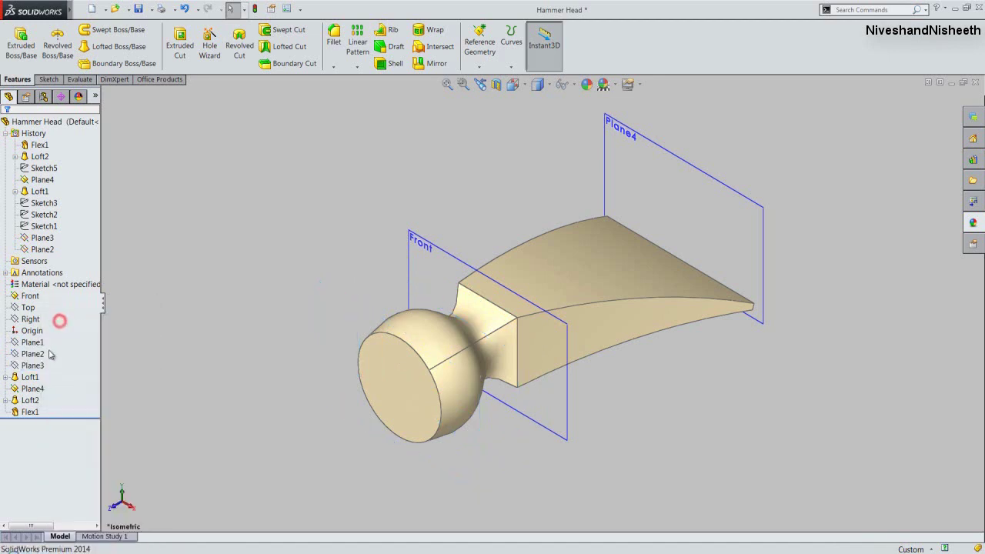
- Hide Plane4 and the Front plane, then zoom to fit the hammer head
click(42, 392)
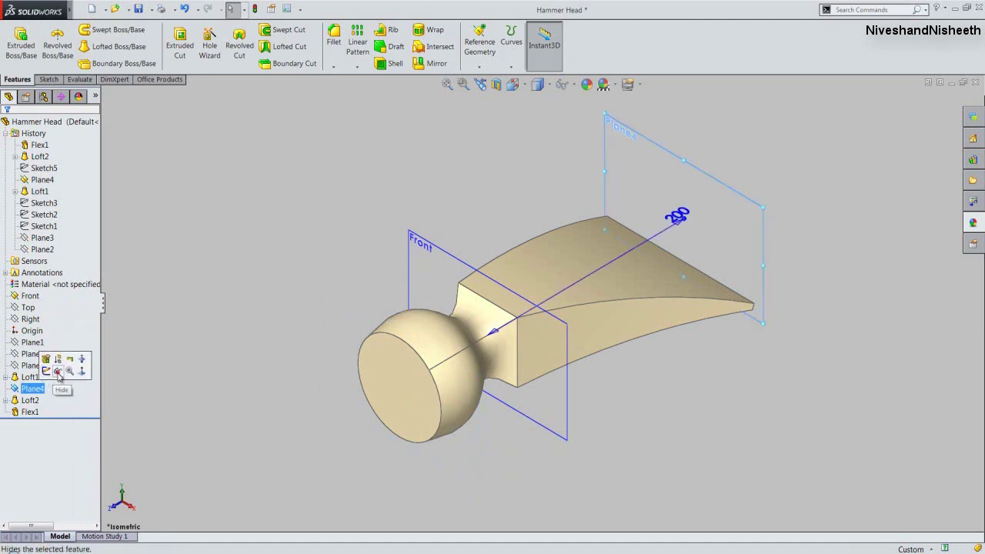
click(58, 371)
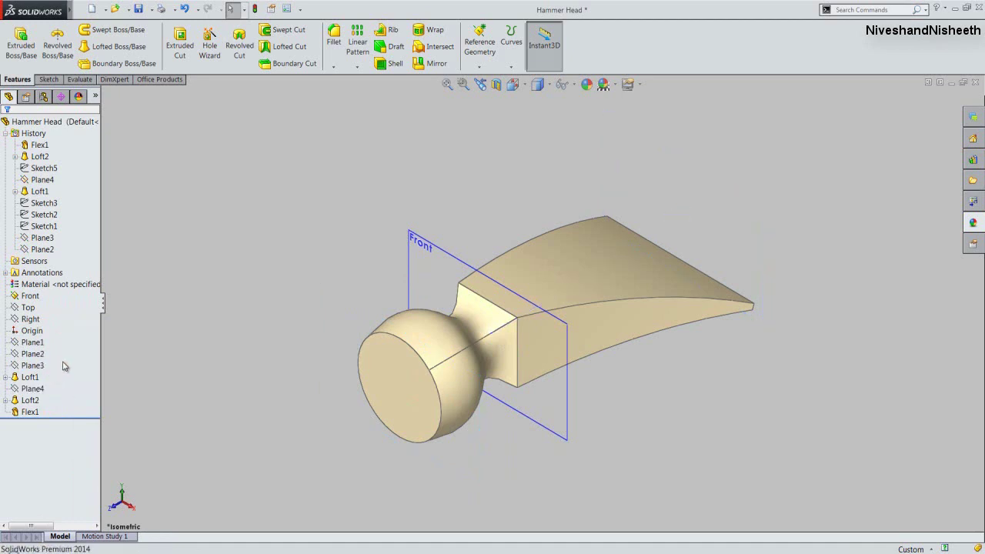
right_click(31, 297)
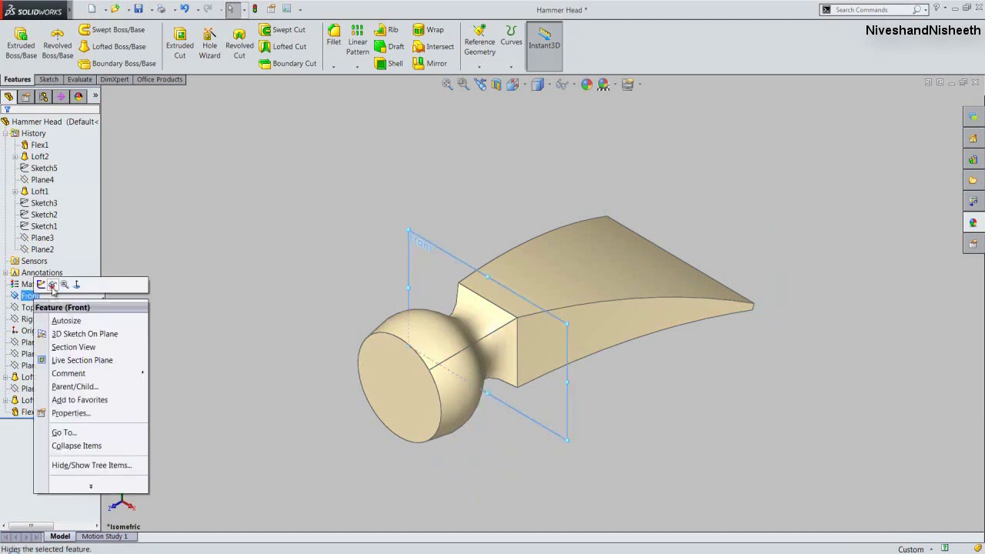
click(52, 284)
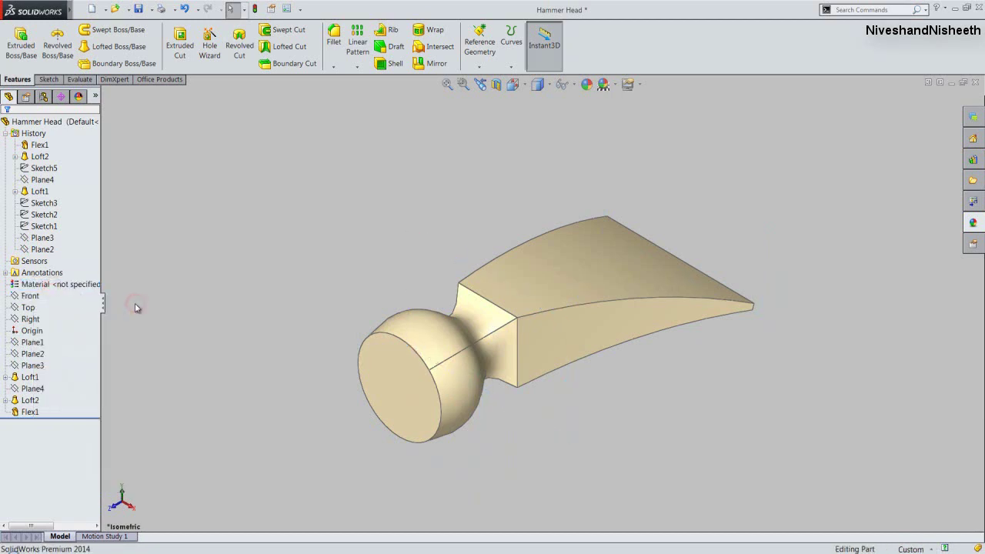
click(446, 86)
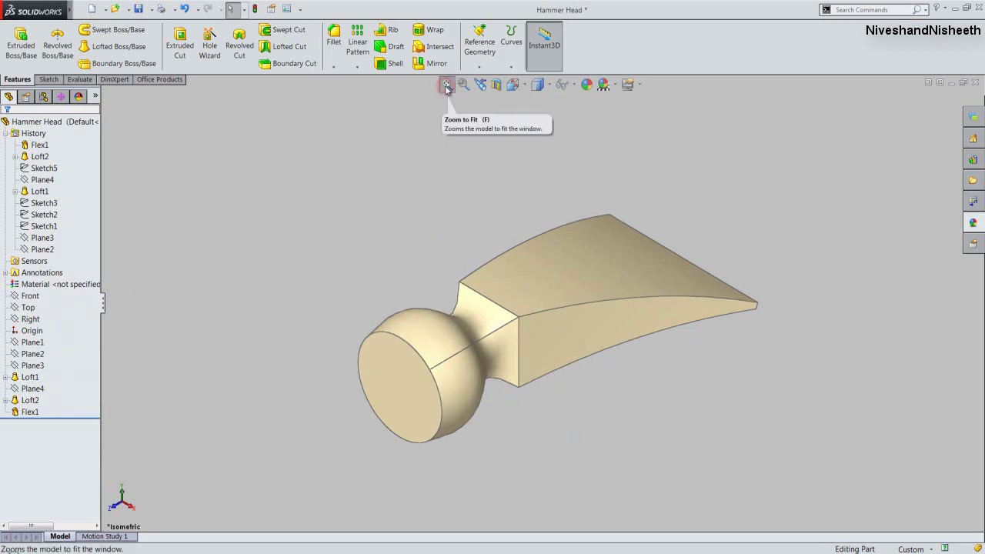
- Clear the edge highlight, switch to Full Screen layout and fit the hammer head
click(320, 154)
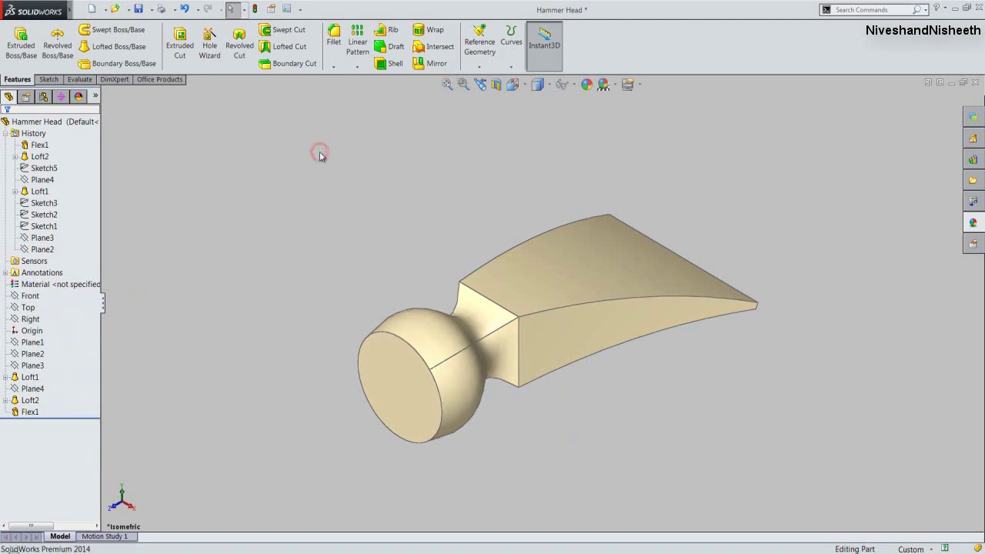
click(352, 189)
mouse_move(73, 11)
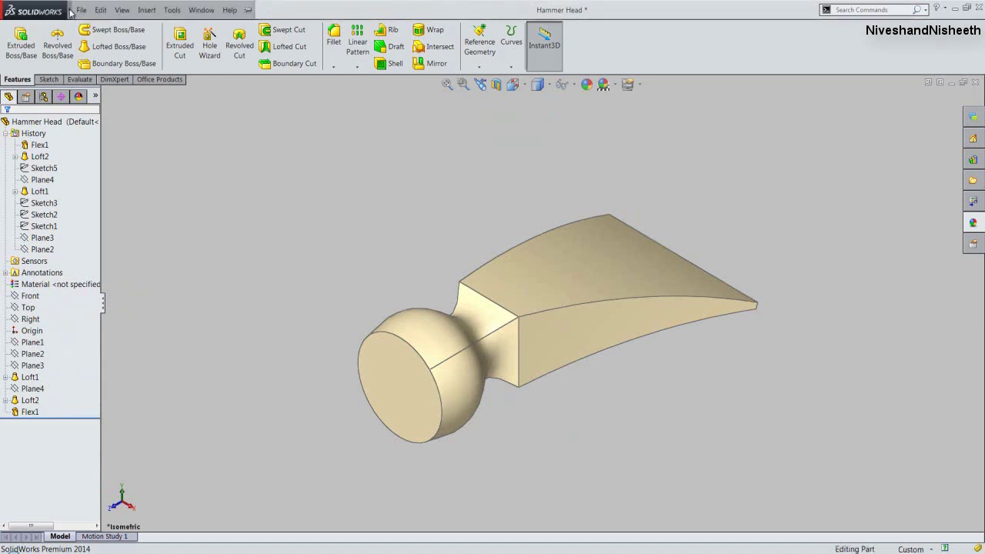
click(121, 10)
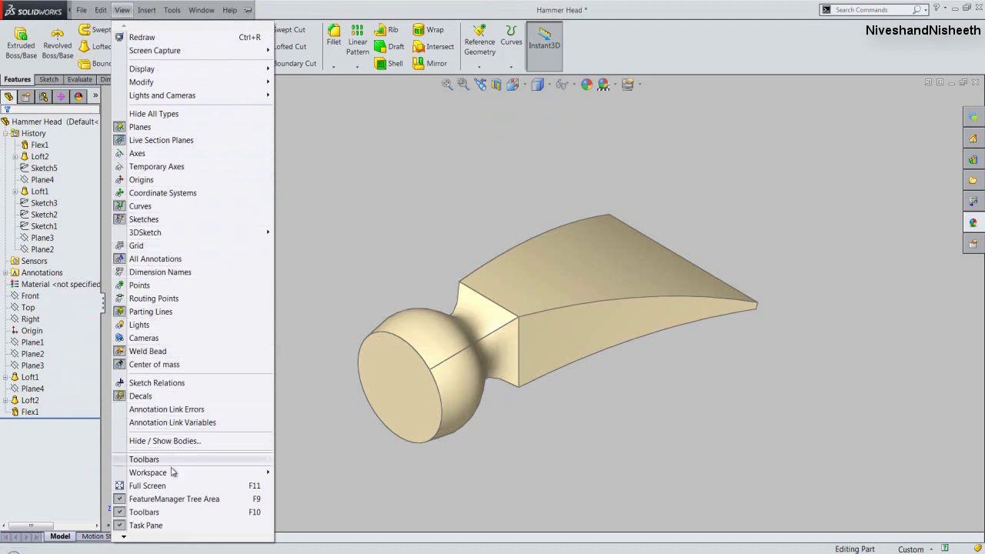
click(166, 486)
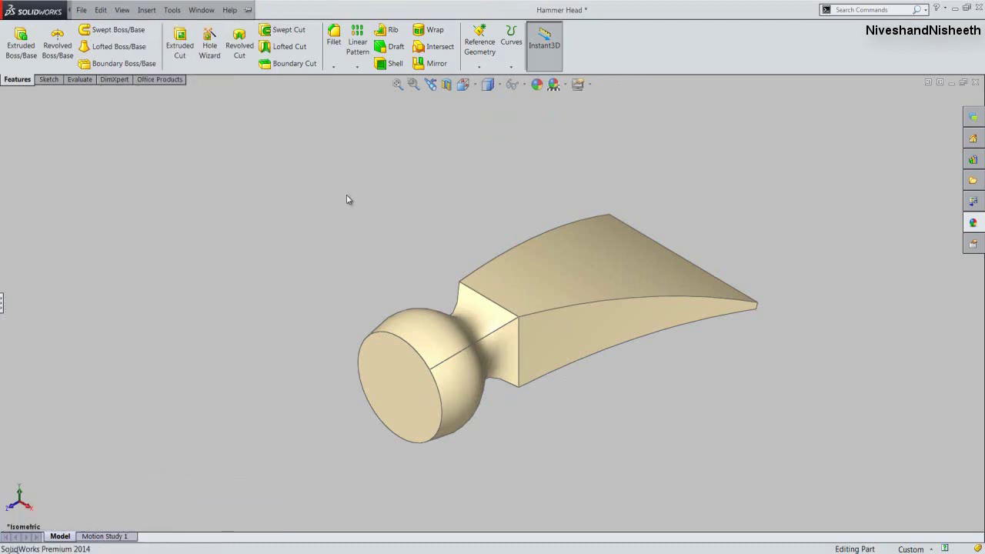
click(397, 86)
- Pan and zoom in for a close-up of the hammer head, then toggle Full Screen again
right_click(432, 188)
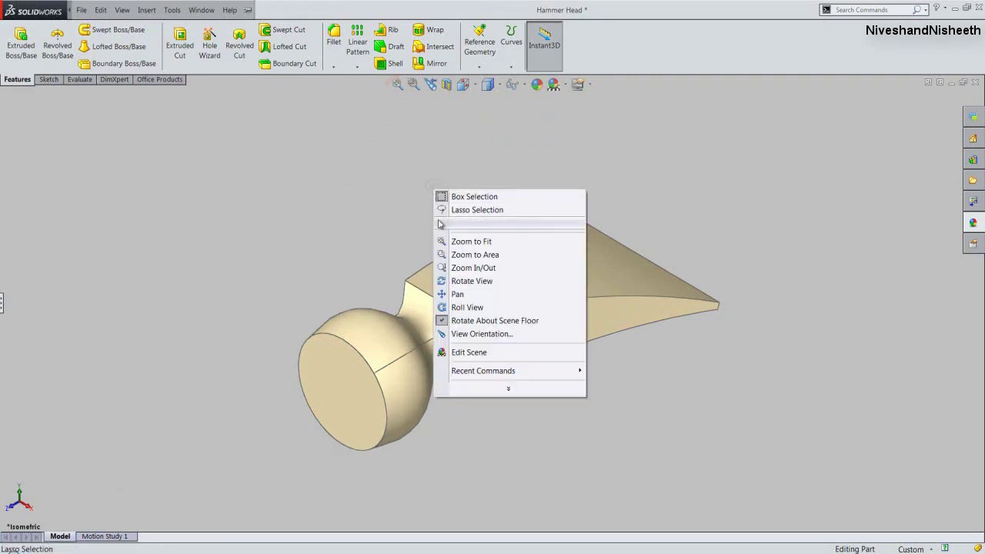
click(456, 294)
drag(457, 295, 524, 268)
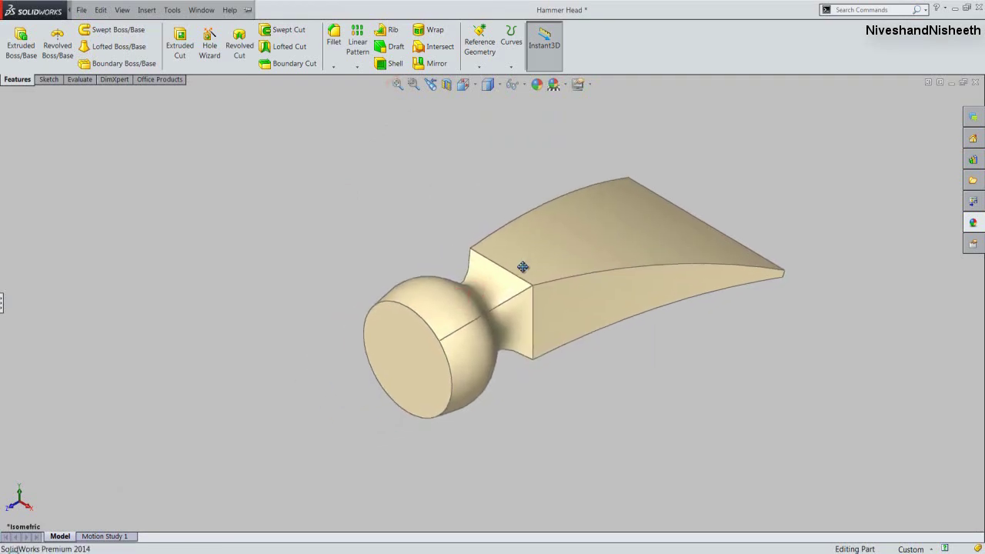
right_click(453, 232)
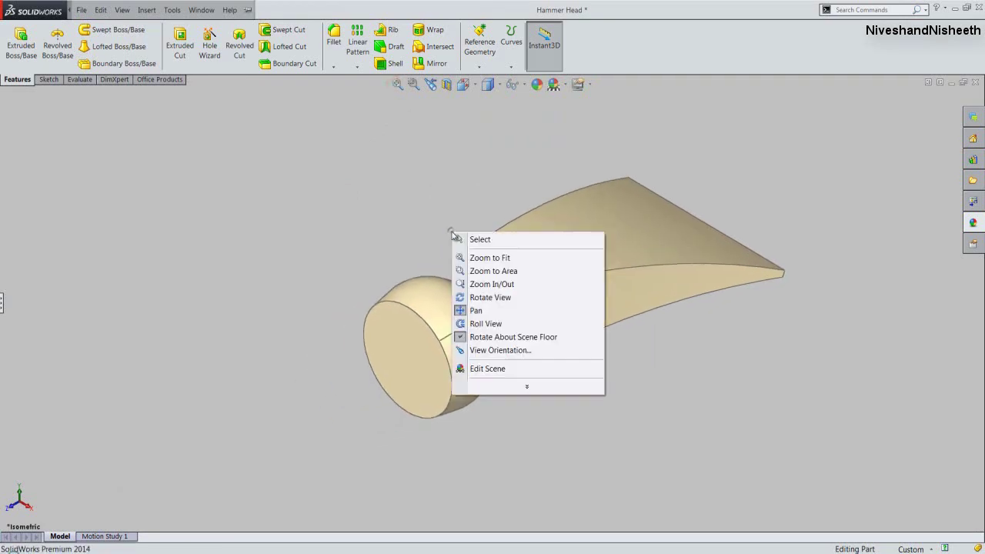
click(471, 284)
drag(471, 284, 464, 264)
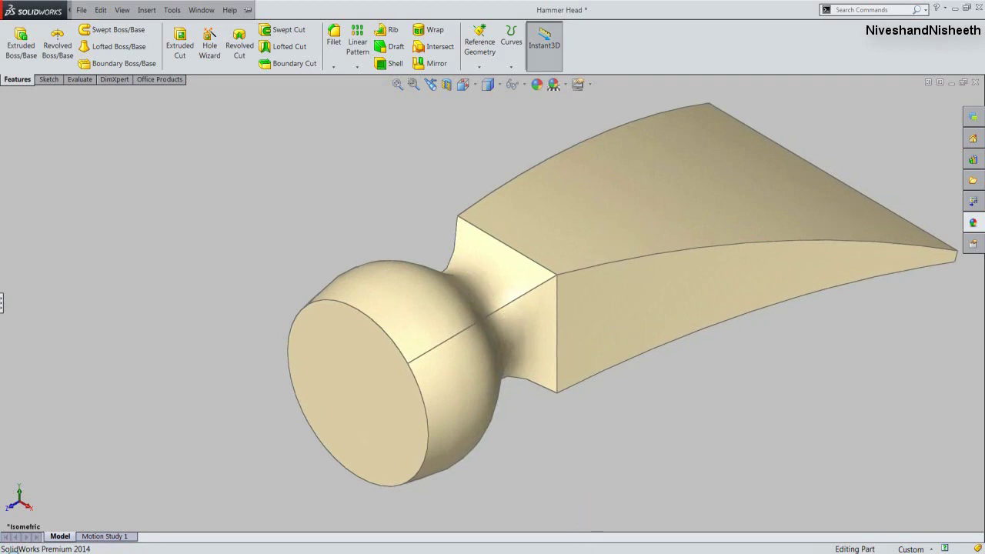
right_click(413, 164)
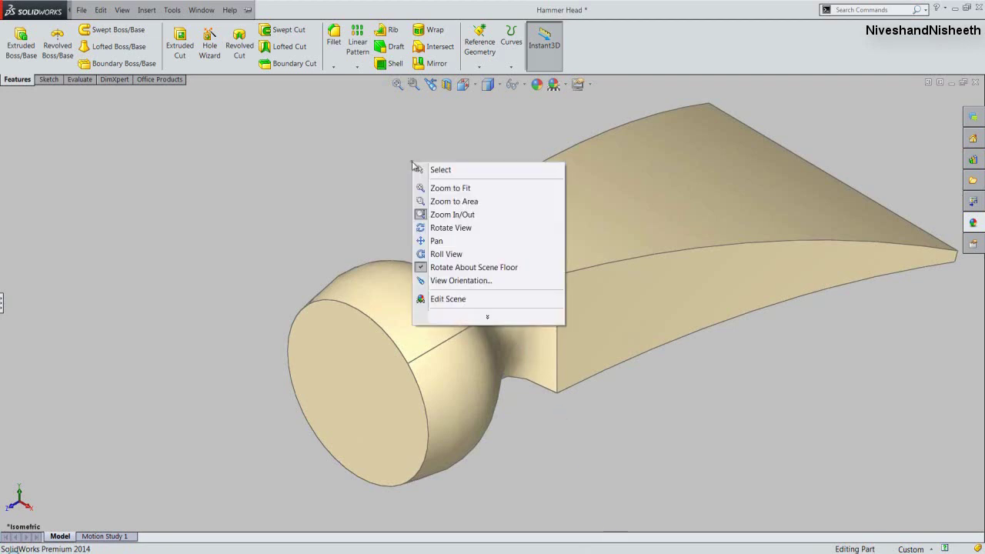
click(423, 169)
click(121, 10)
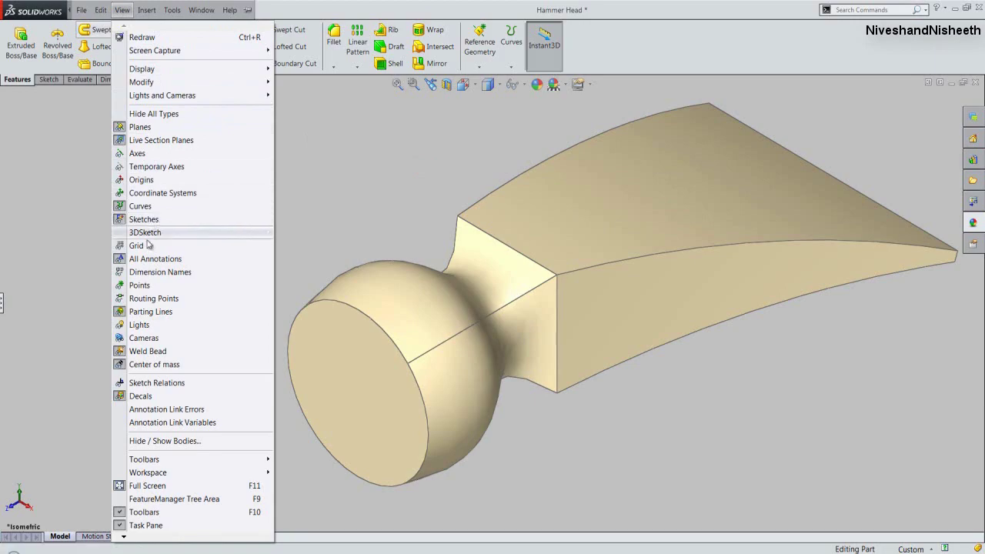
click(174, 487)
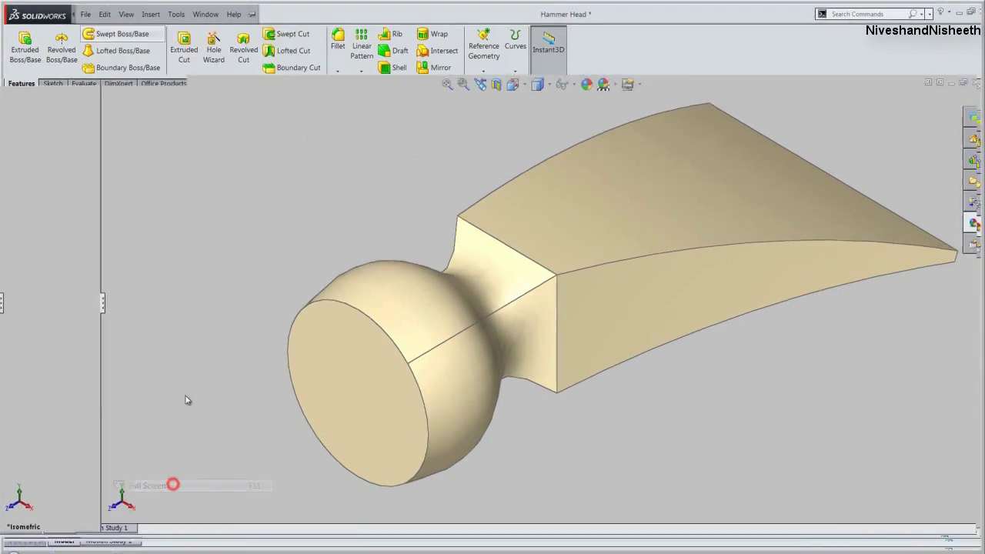